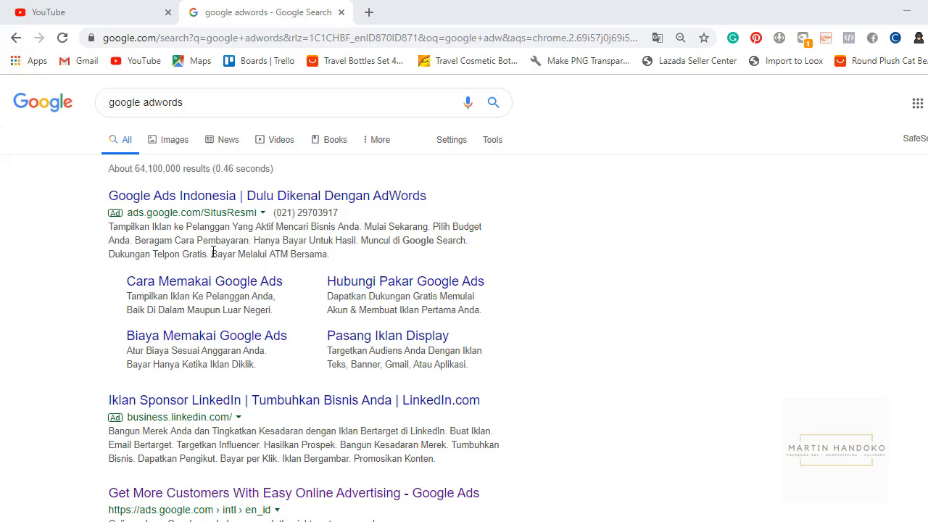
- Open the Google Ads home page from the "google adwords" search results and sign in to the account
scroll(234, 200, "down", 2)
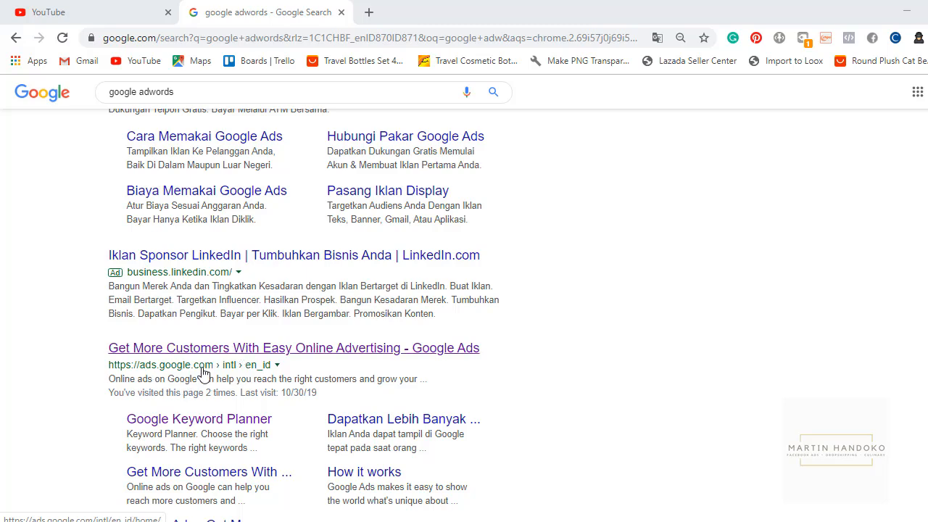
left_click(274, 355)
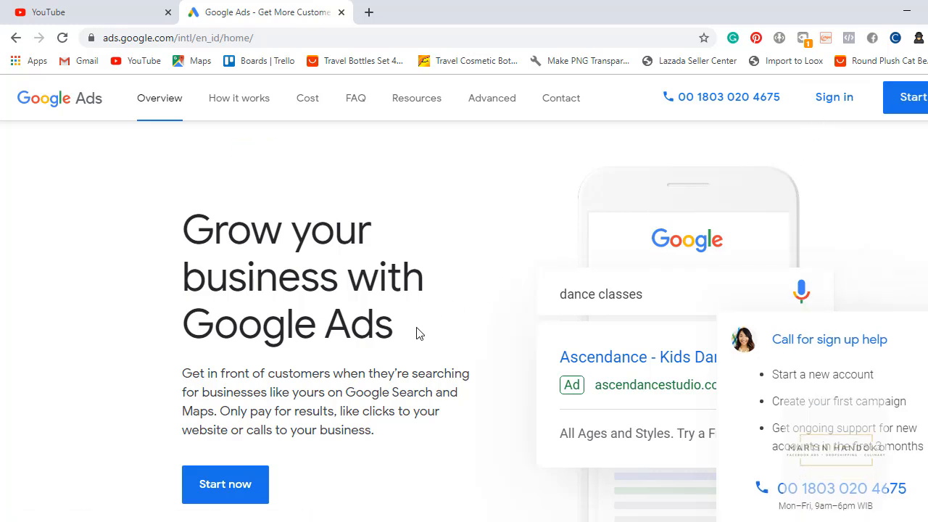
left_click(837, 103)
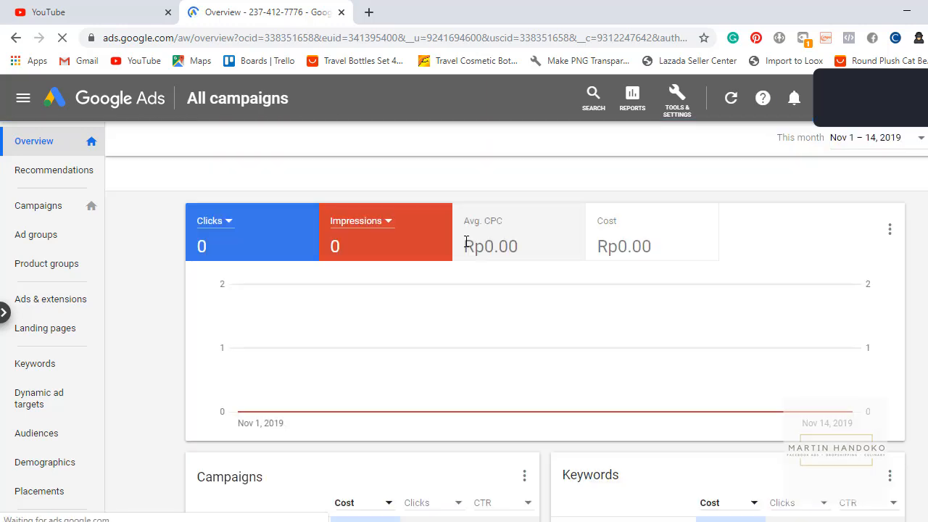
- Look through the account overview, including its campaigns, keywords and search ads summaries
scroll(467, 249, "down", 1)
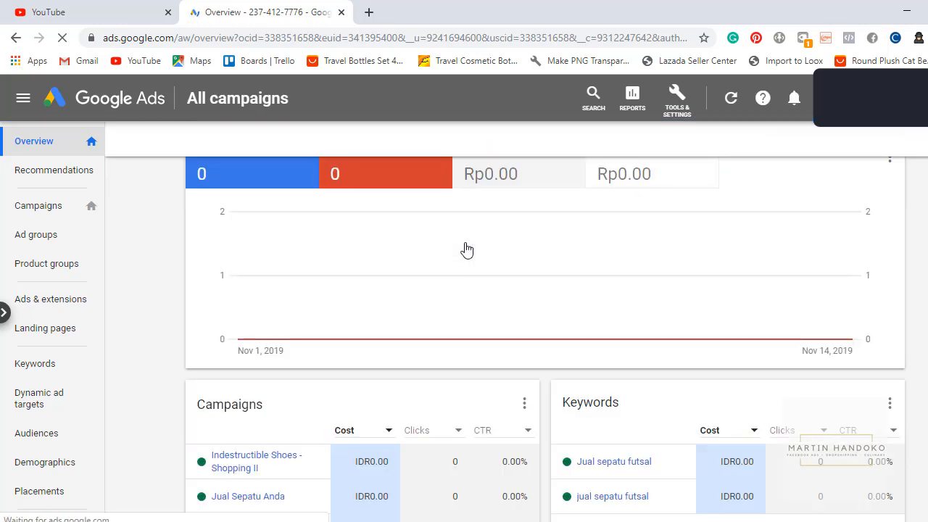
scroll(465, 251, "down", 3)
scroll(383, 353, "down", 3)
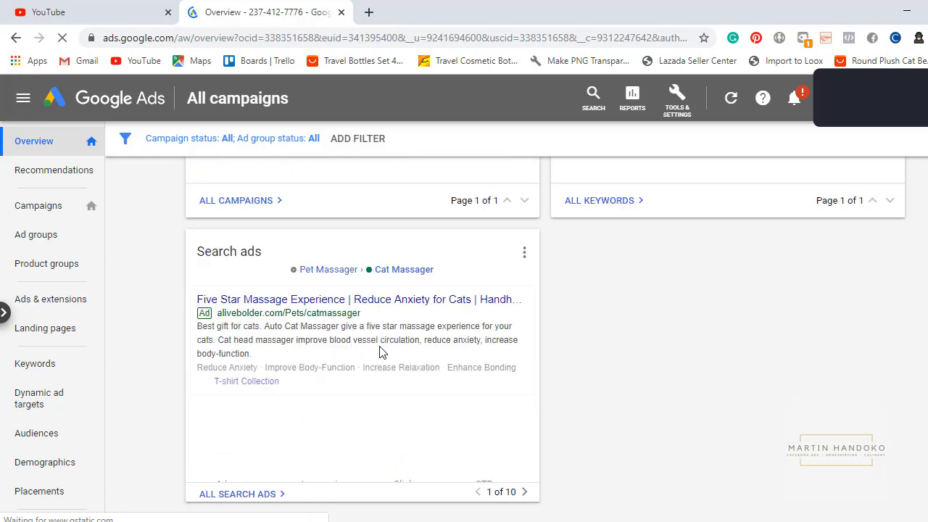
scroll(397, 350, "up", 3)
scroll(397, 349, "up", 4)
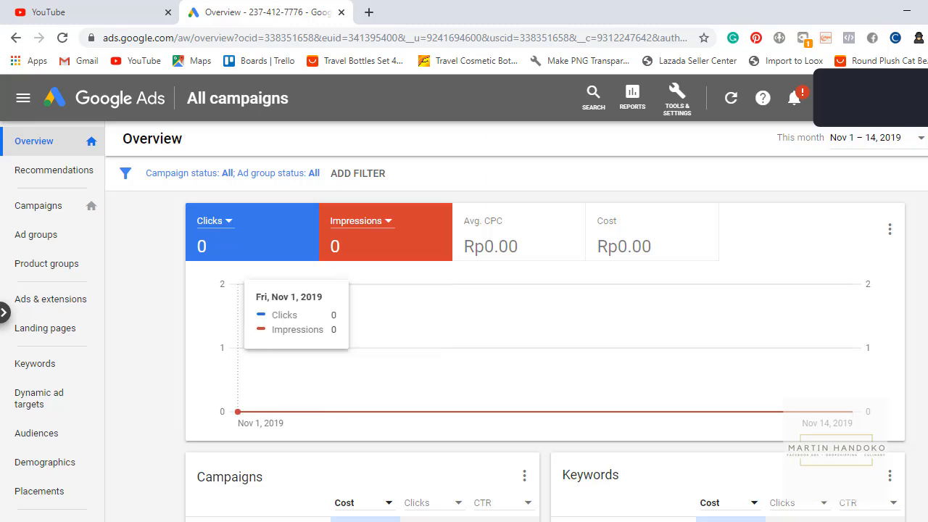
- Review the existing campaigns list and start creating a new campaign
left_click(38, 207)
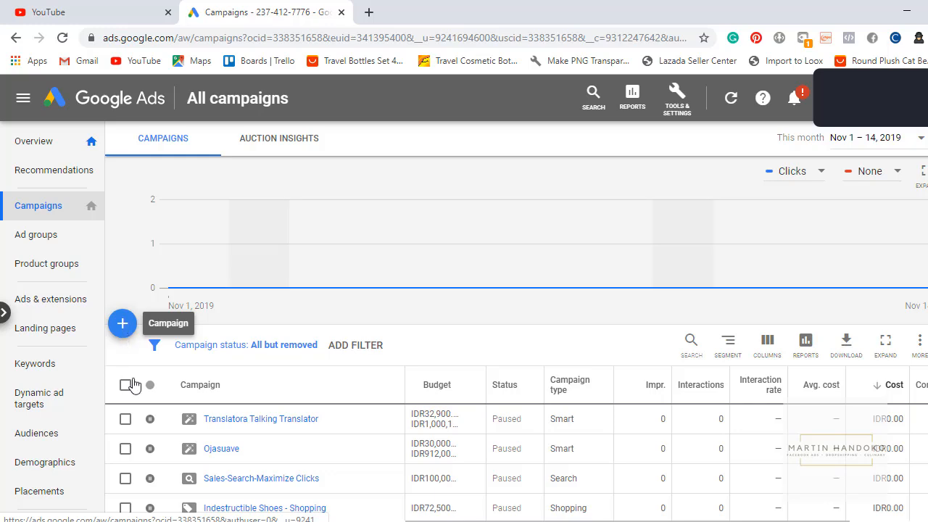
scroll(228, 416, "down", 1)
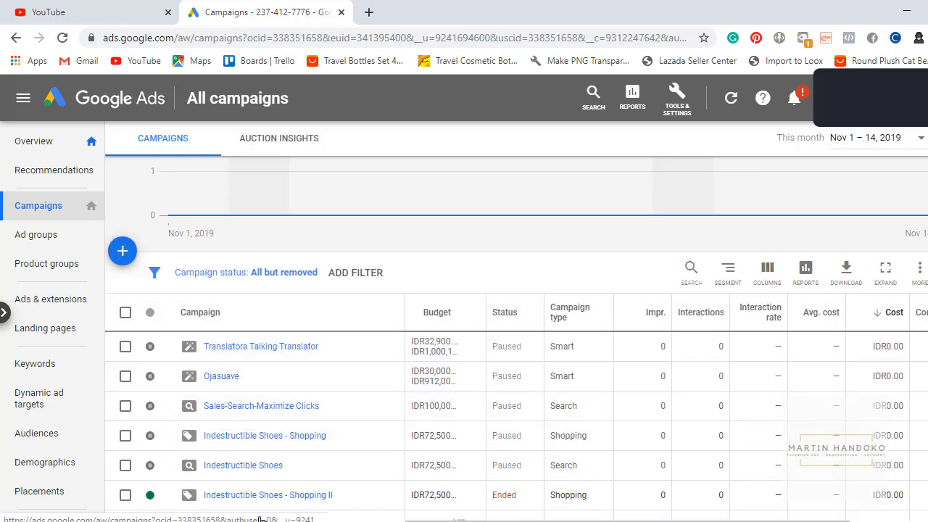
scroll(225, 406, "down", 2)
scroll(203, 355, "down", 1)
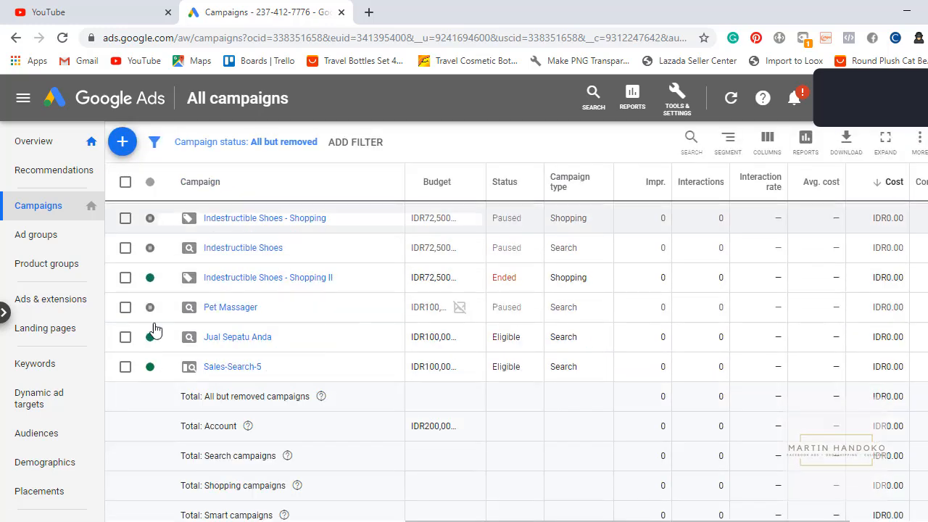
scroll(156, 391, "up", 3)
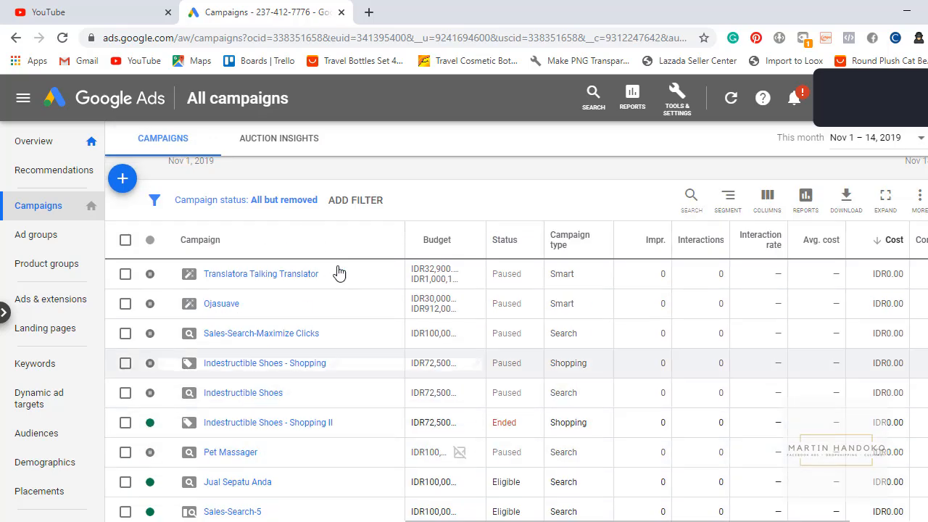
scroll(235, 377, "up", 2)
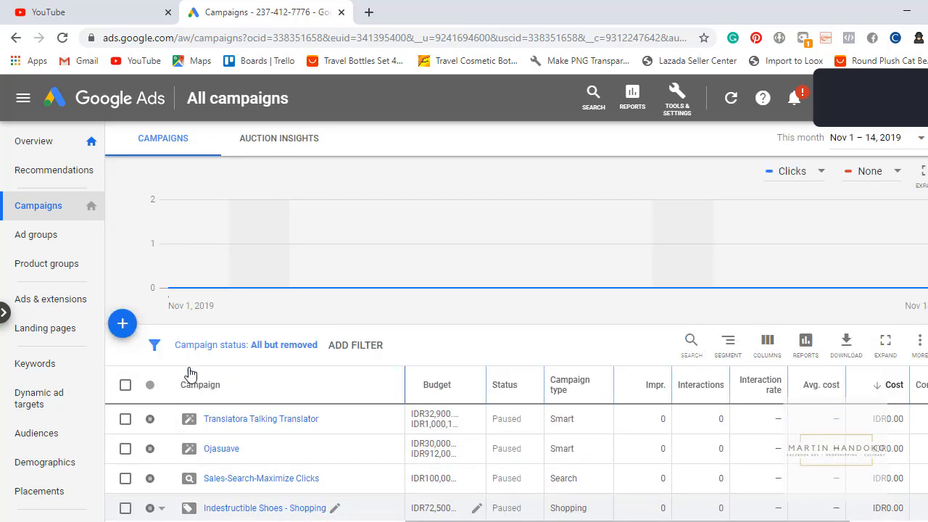
left_click(123, 324)
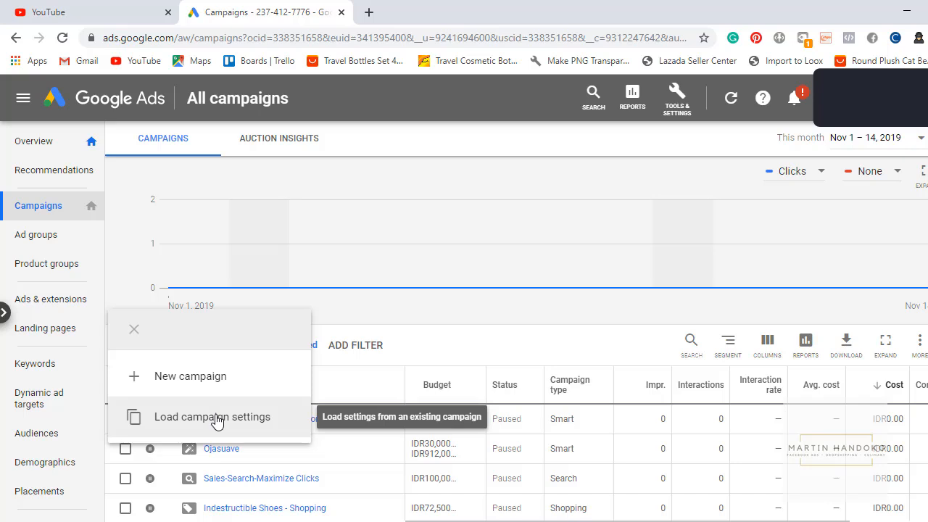
left_click(223, 377)
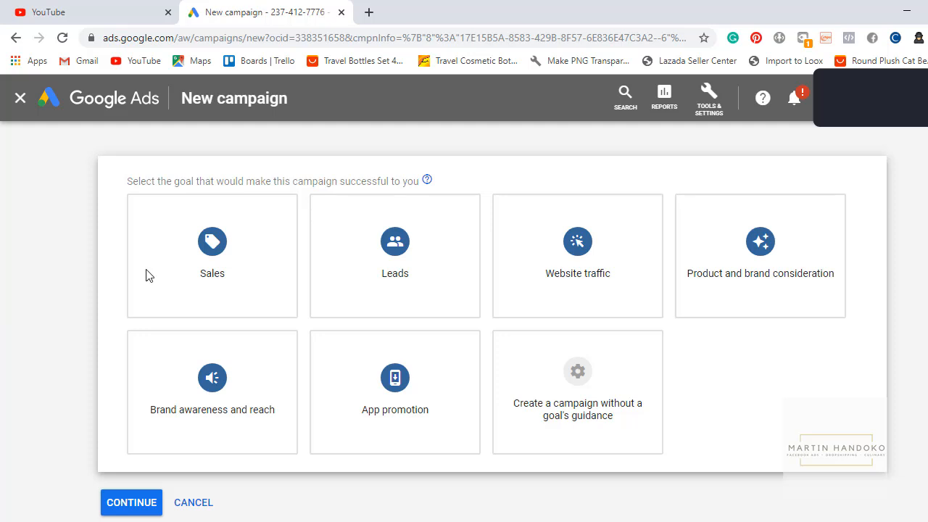
- Review the descriptions of the available campaign goals and choose Sales as the goal for the new campaign
mouse_move(234, 265)
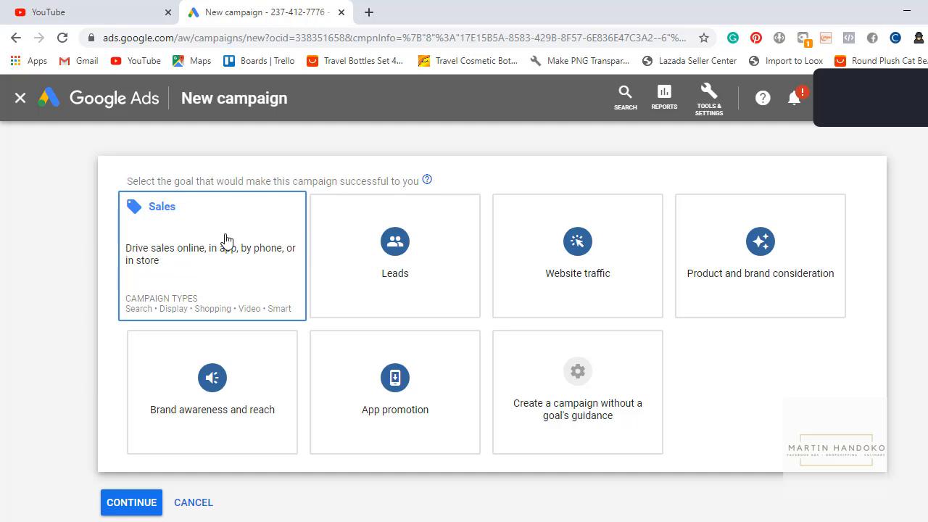
mouse_move(405, 219)
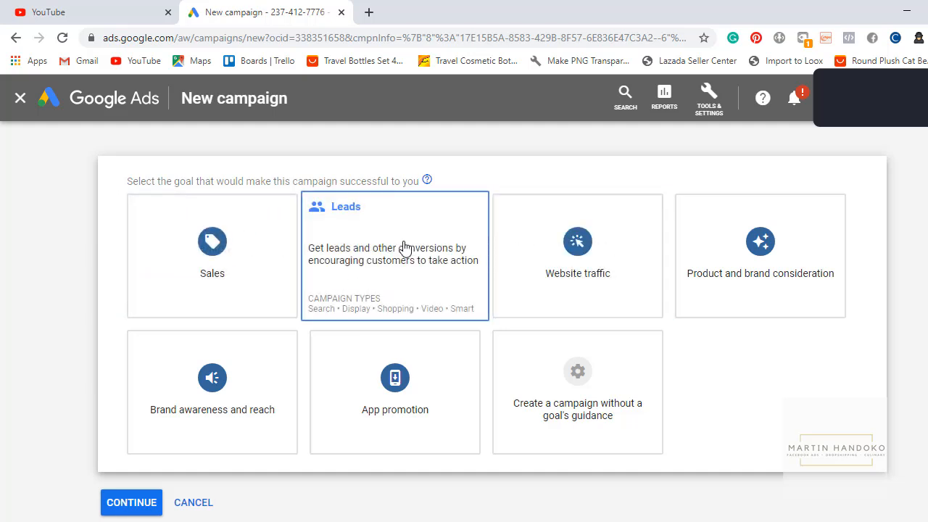
mouse_move(514, 269)
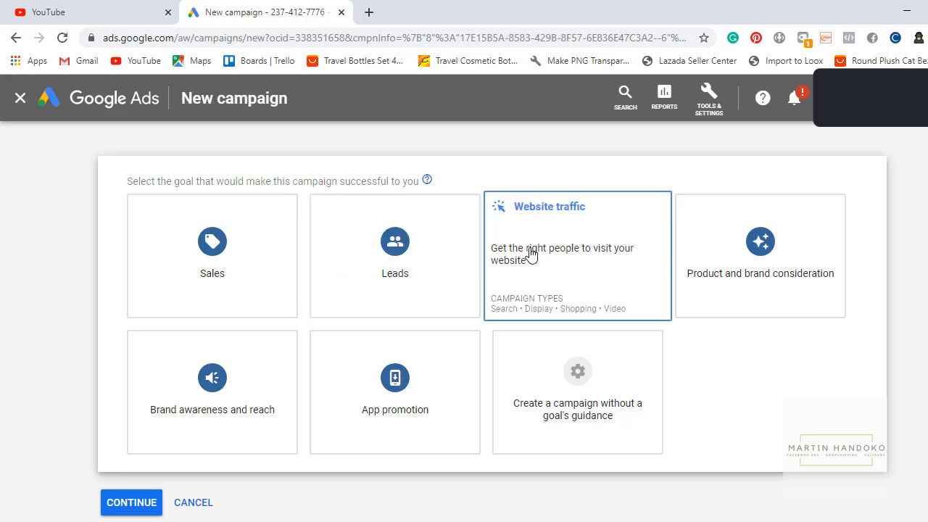
mouse_move(772, 283)
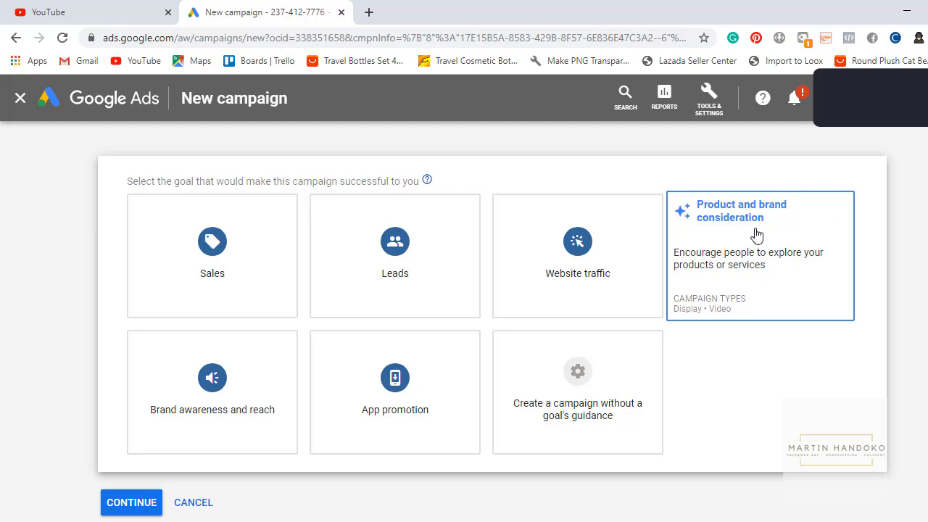
mouse_move(181, 435)
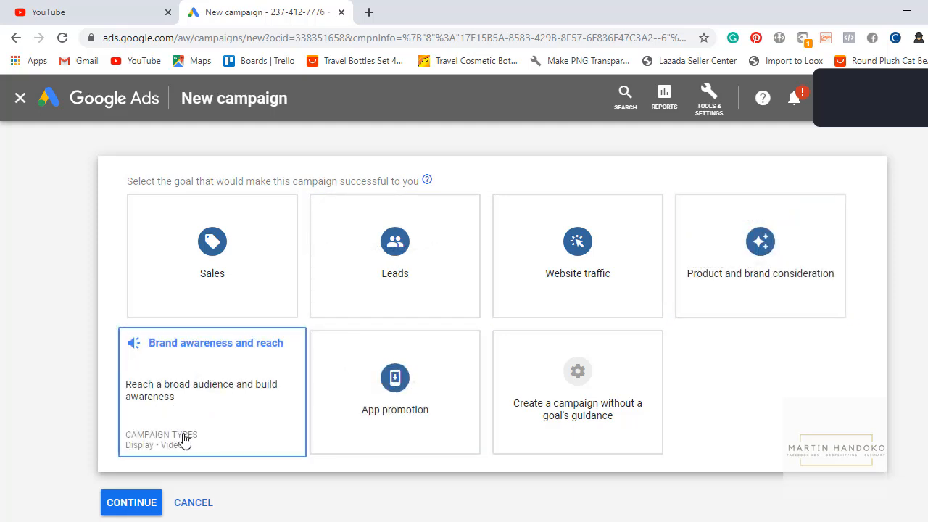
mouse_move(810, 244)
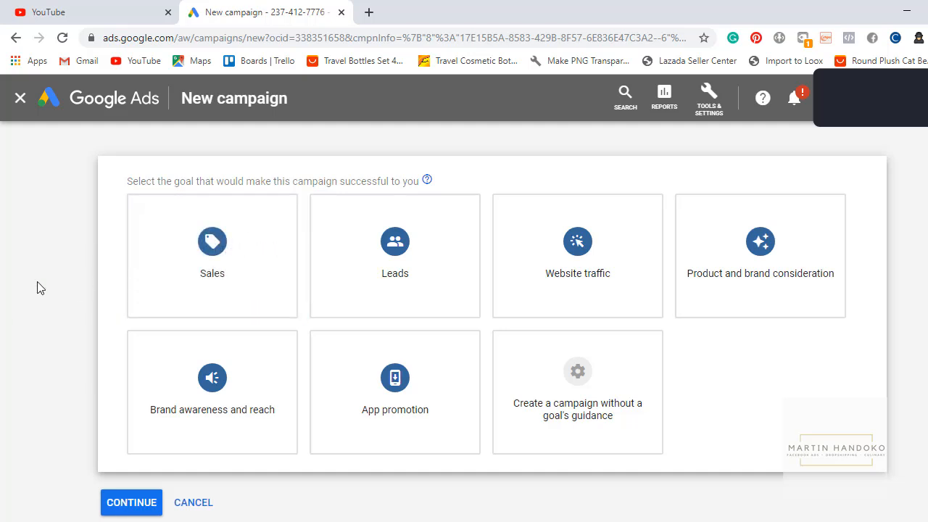
scroll(37, 283, "down", 1)
scroll(58, 297, "up", 1)
left_click(209, 266)
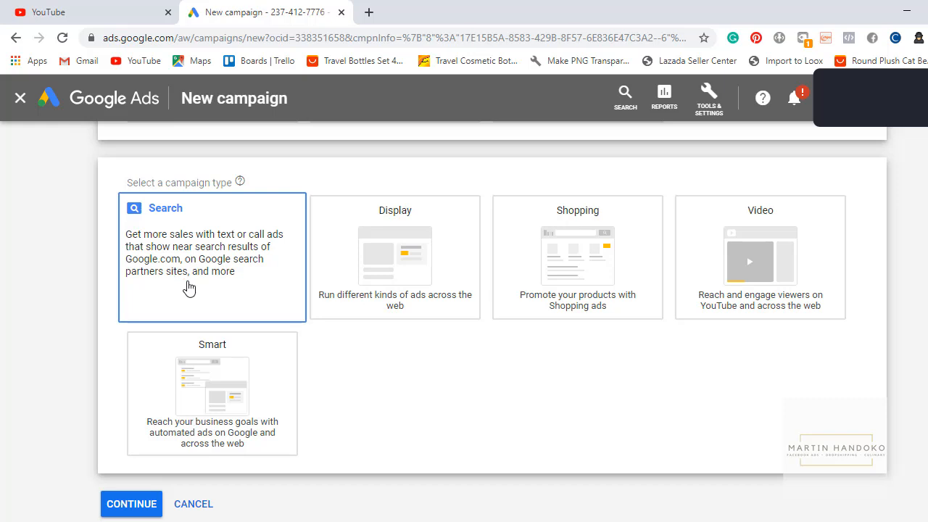
- Search Google for "tiket murah ke bali" in a new browser tab
left_click(369, 13)
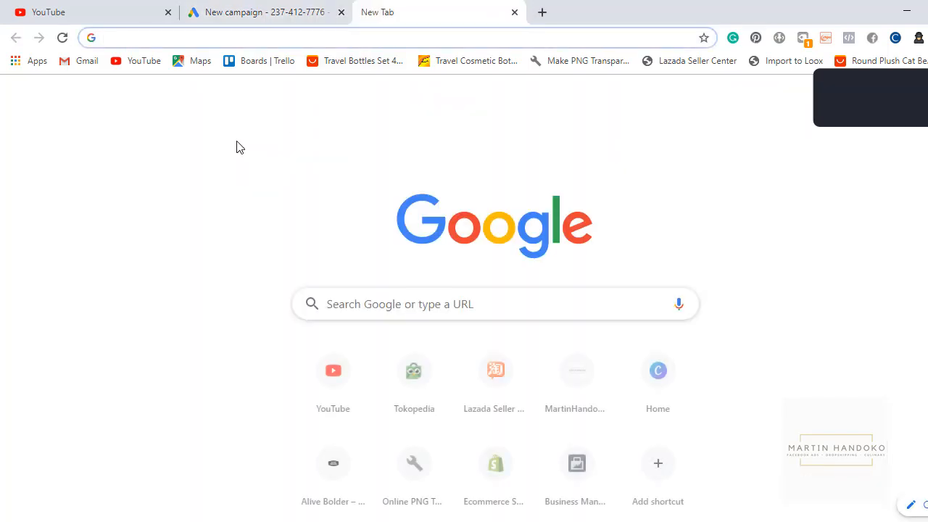
left_click(336, 311)
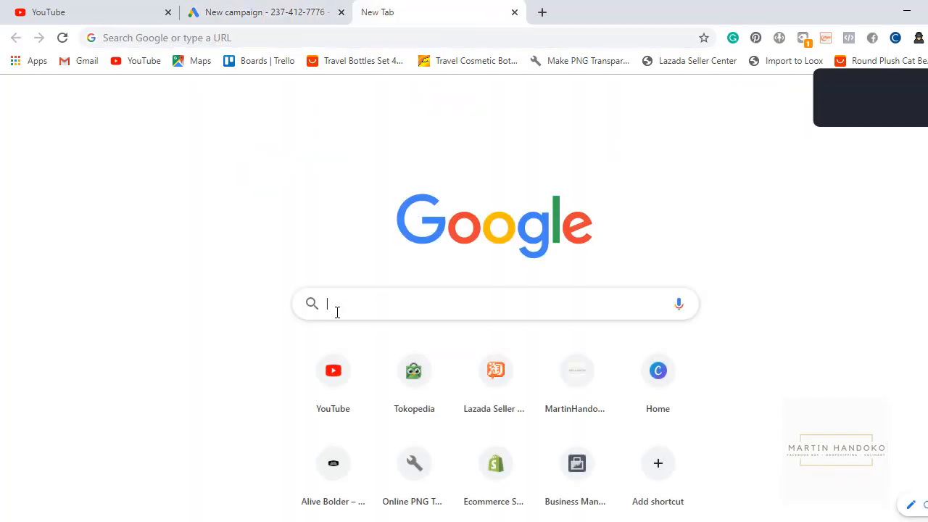
type("tiket")
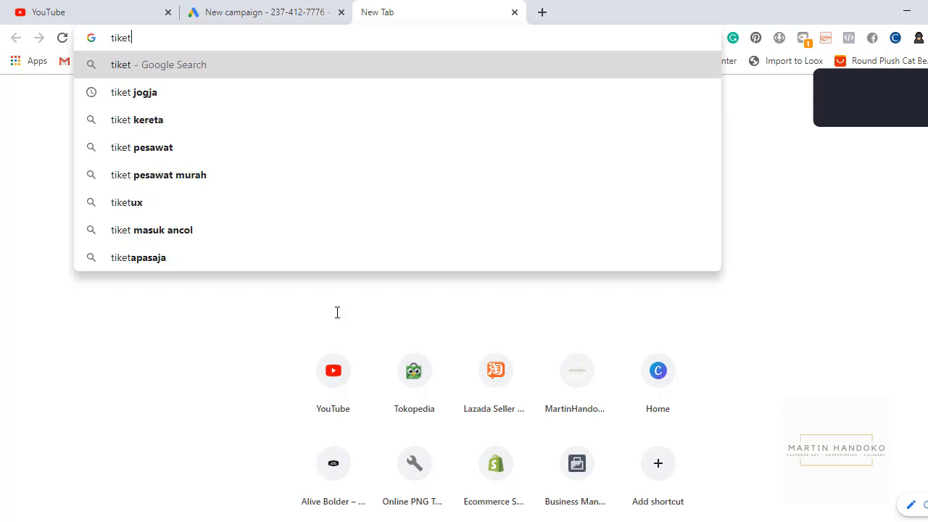
type(" murah ke")
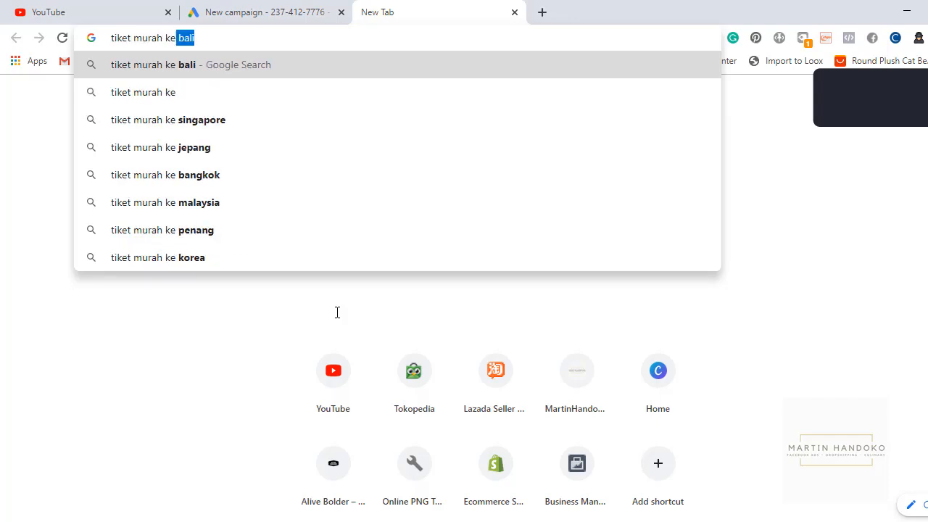
key("BackSpace")
key("Down")
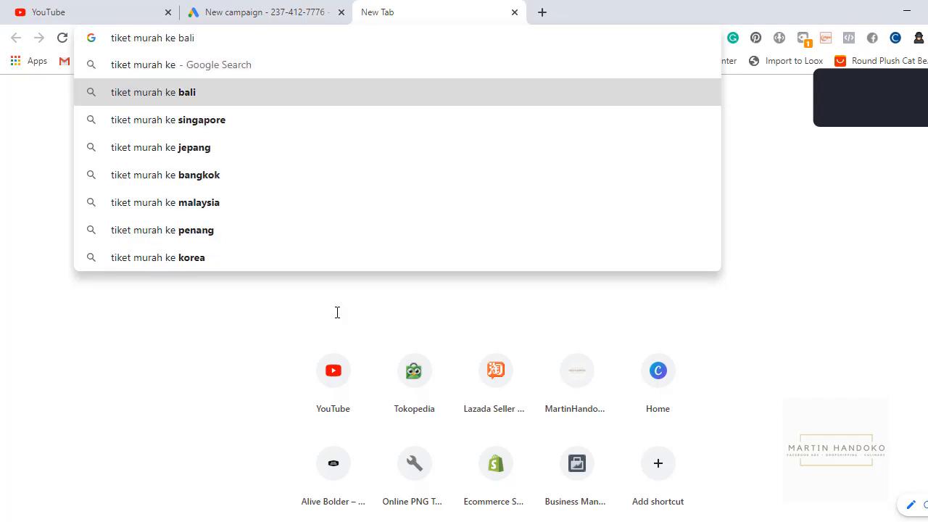
key("Return")
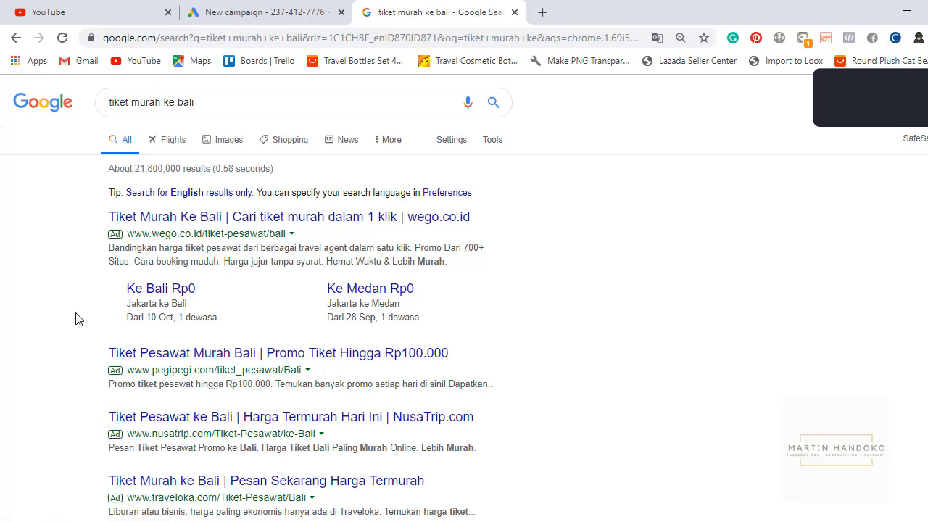
- Examine the text ads above the "tiket murah ke bali" results and return to the new campaign's type selection
scroll(130, 301, "down", 1)
scroll(145, 297, "up", 1)
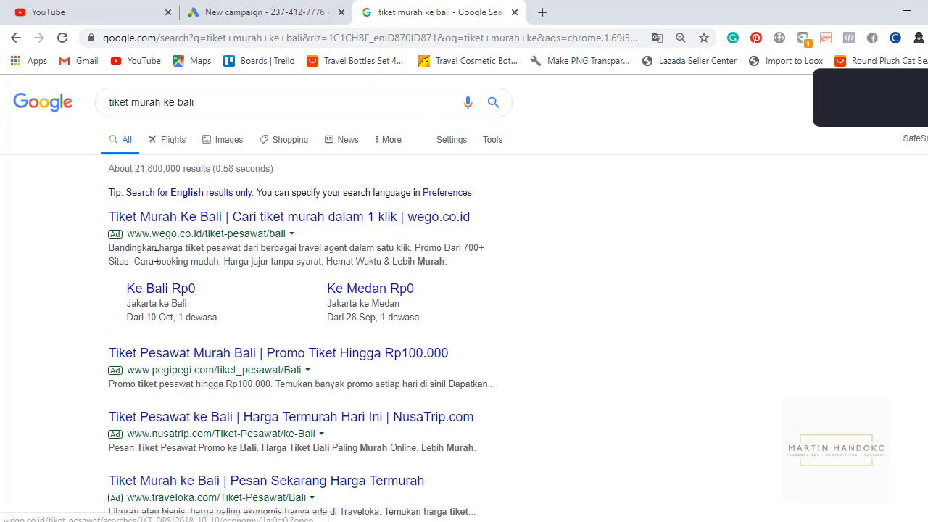
scroll(187, 213, "down", 1)
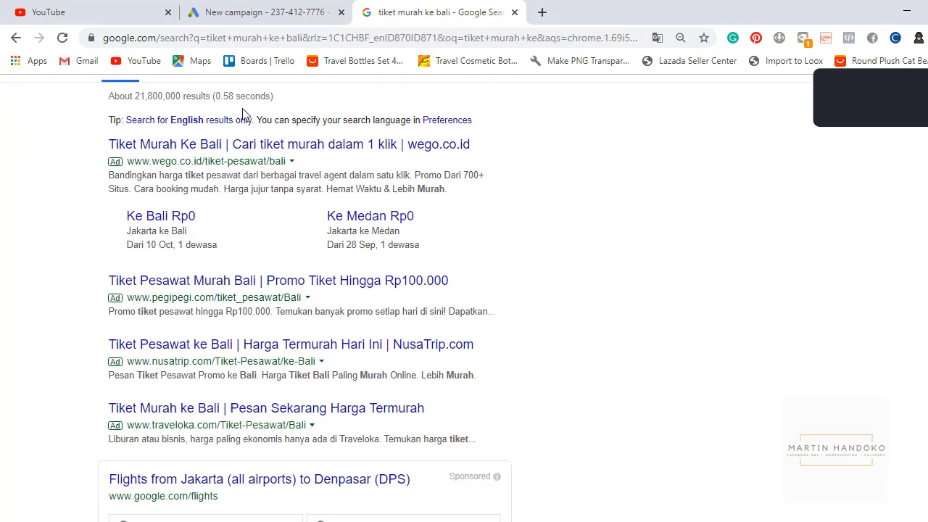
left_click(268, 11)
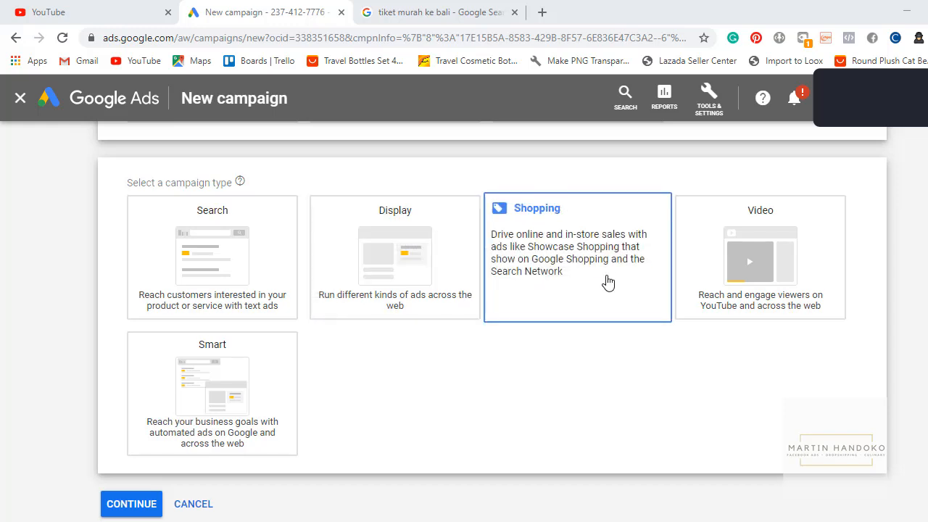
- Return to the Google results tab, search for "sepatu adidas" and look through the results
left_click(435, 13)
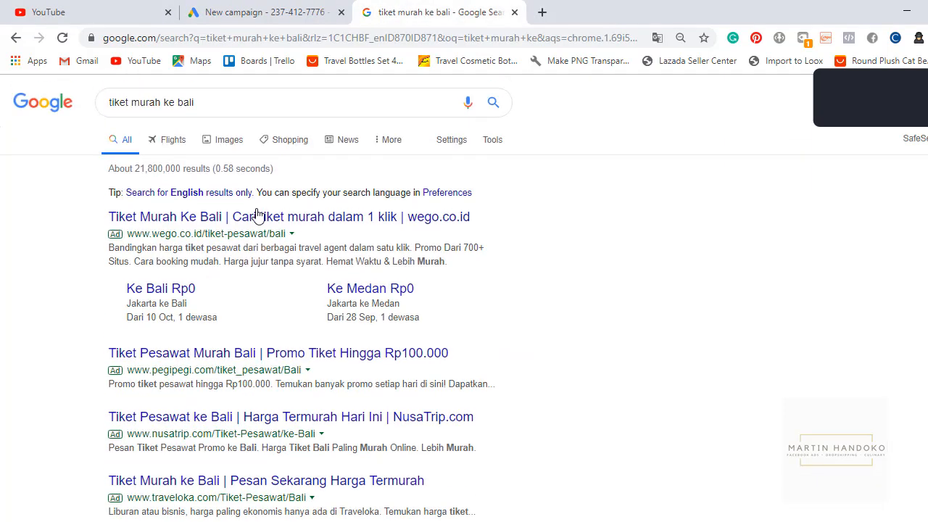
left_click_drag(240, 105, 63, 119)
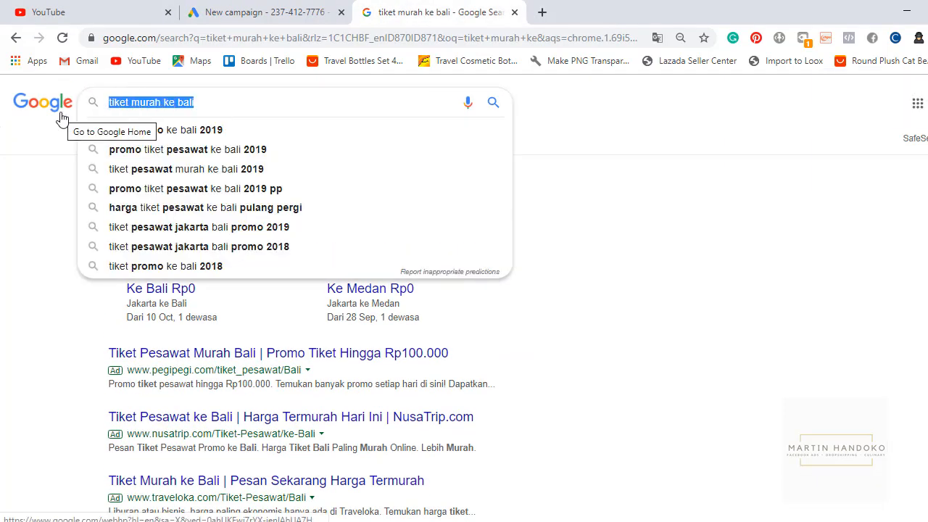
type("sepa")
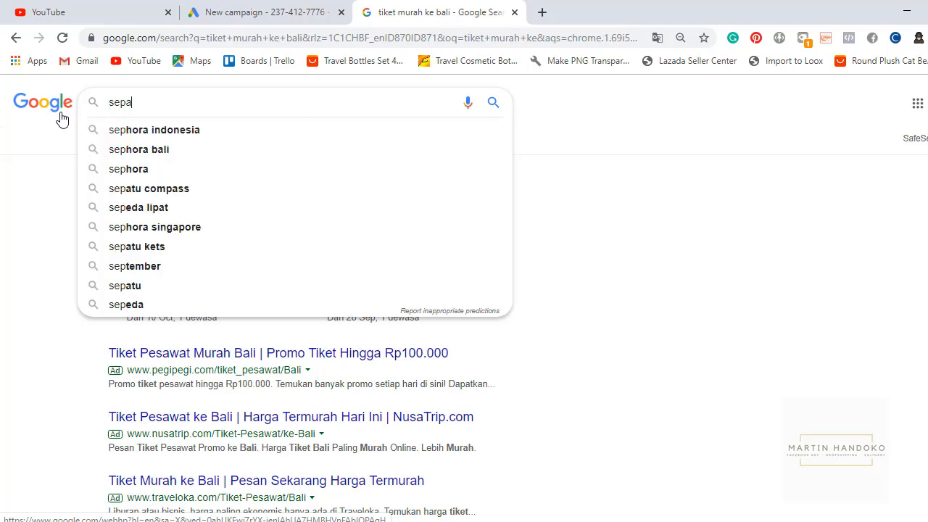
type("tu adidas")
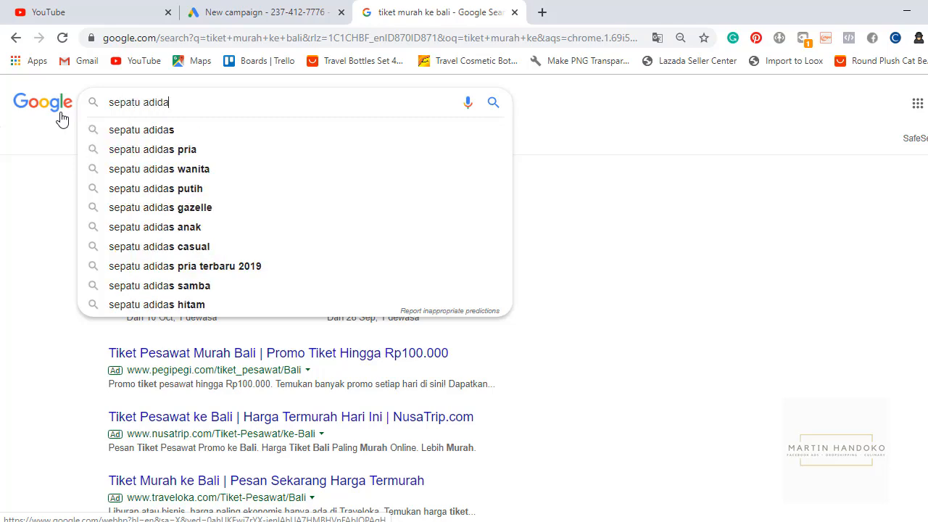
key("Return")
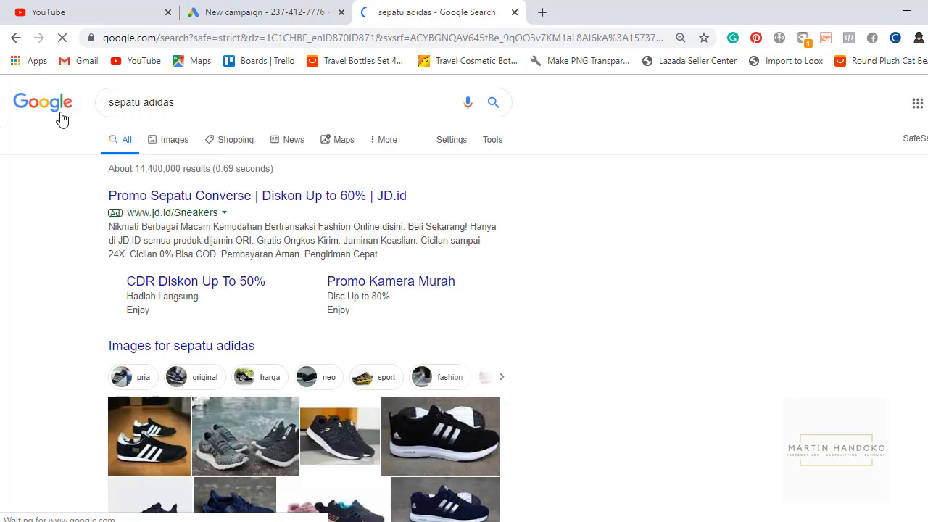
scroll(292, 252, "down", 6)
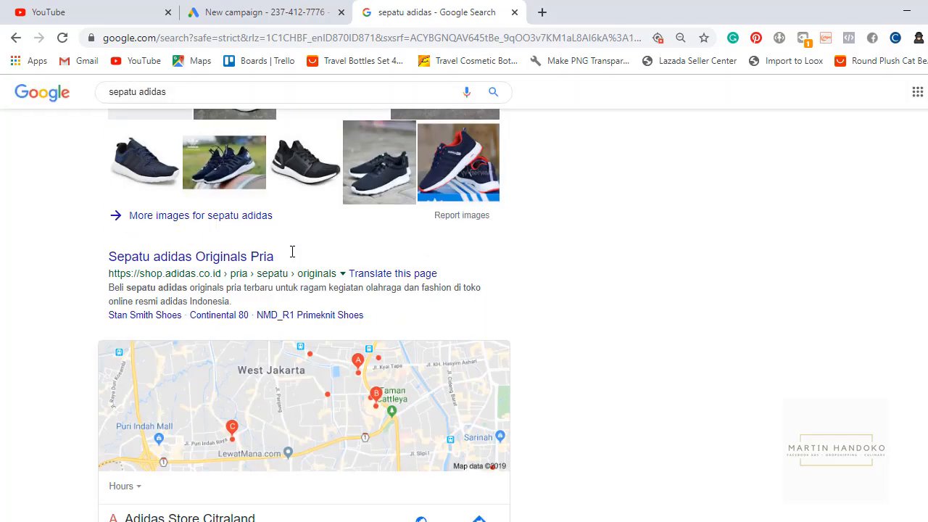
- Search Google for "sepatu sneakers" and look through the results for ads
scroll(294, 254, "down", 5)
scroll(294, 257, "up", 12)
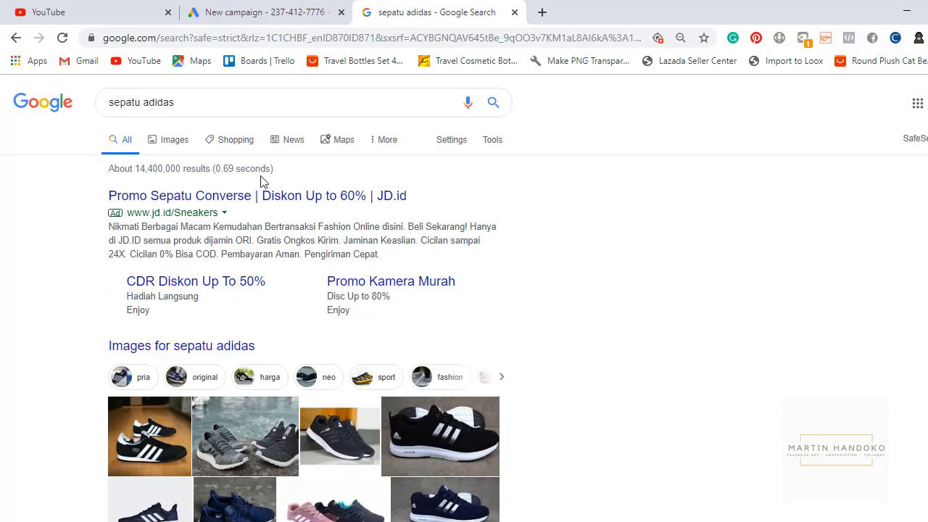
left_click(219, 102)
key("BackSpace")
key("BackSpace")
key("BackSpace")
key("BackSpace")
key("BackSpace")
key("BackSpace")
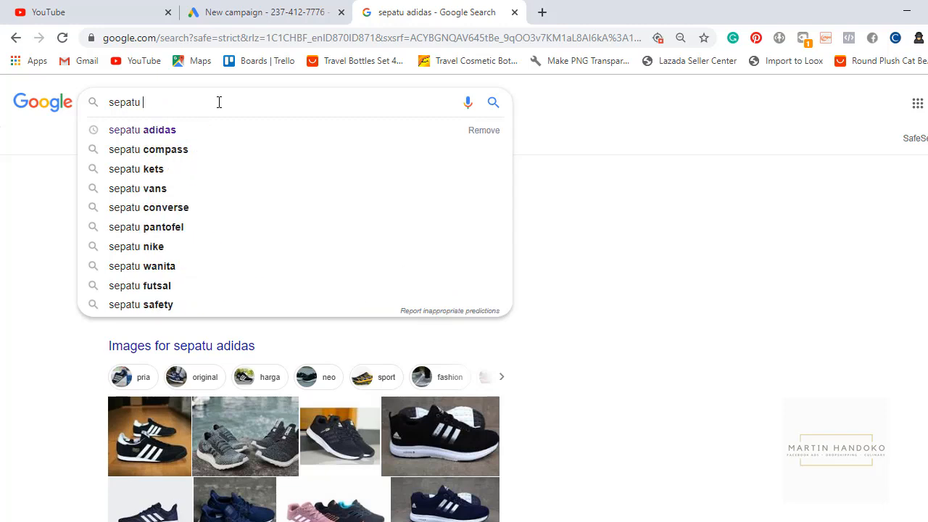
type("sneakers")
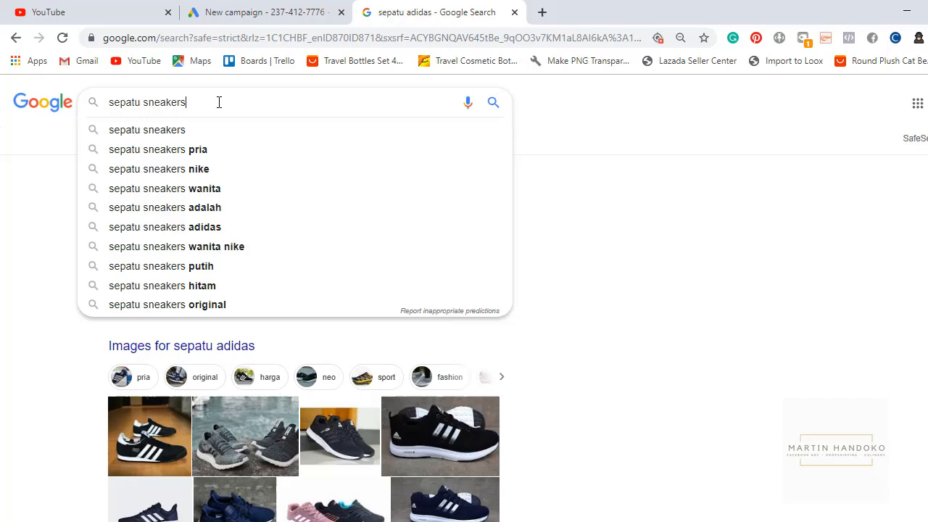
key("Return")
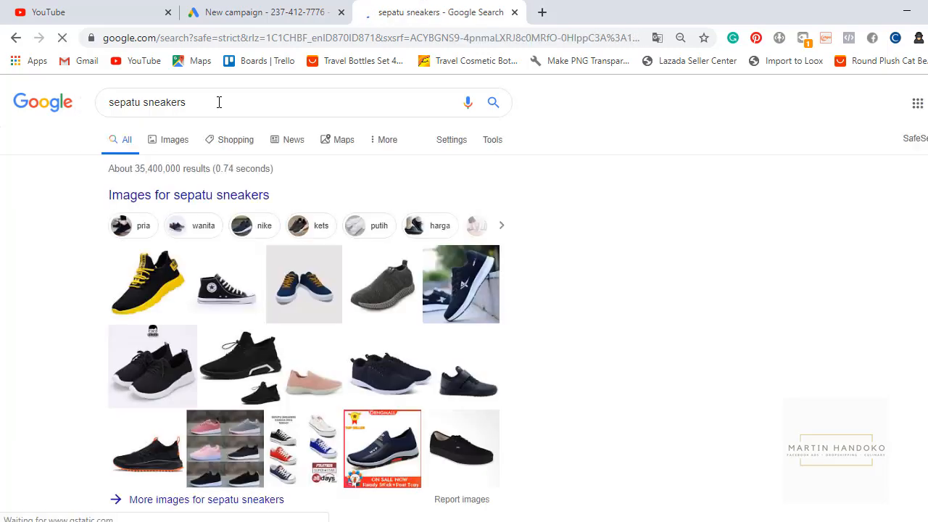
scroll(631, 290, "down", 20)
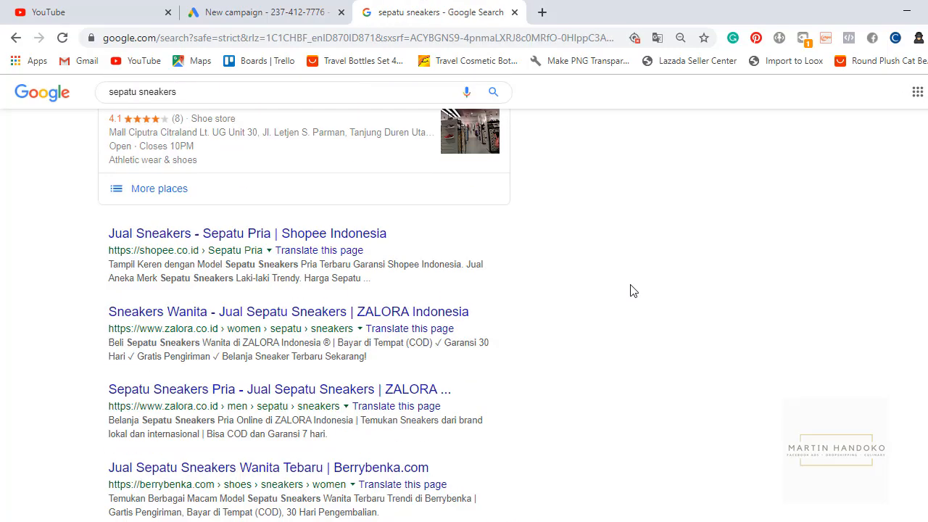
scroll(491, 273, "up", 20)
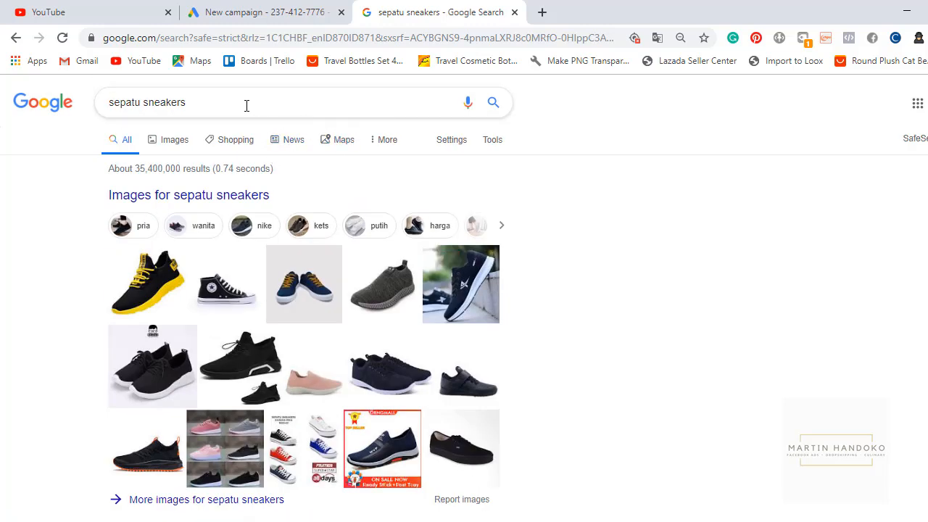
- Search Google for "indestructible shoes" and examine the text ad and the sponsored product listing
left_click_drag(245, 104, 0, 101)
type("indestr")
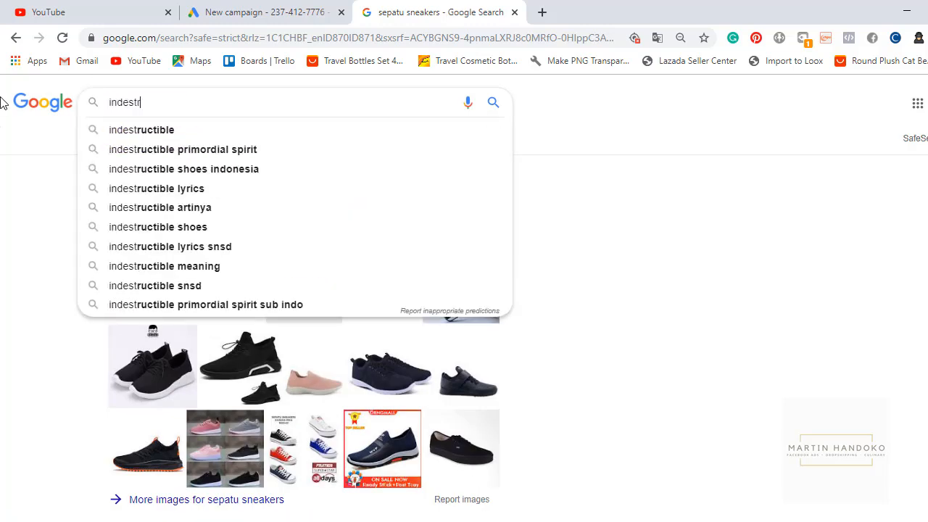
type("uctible sh")
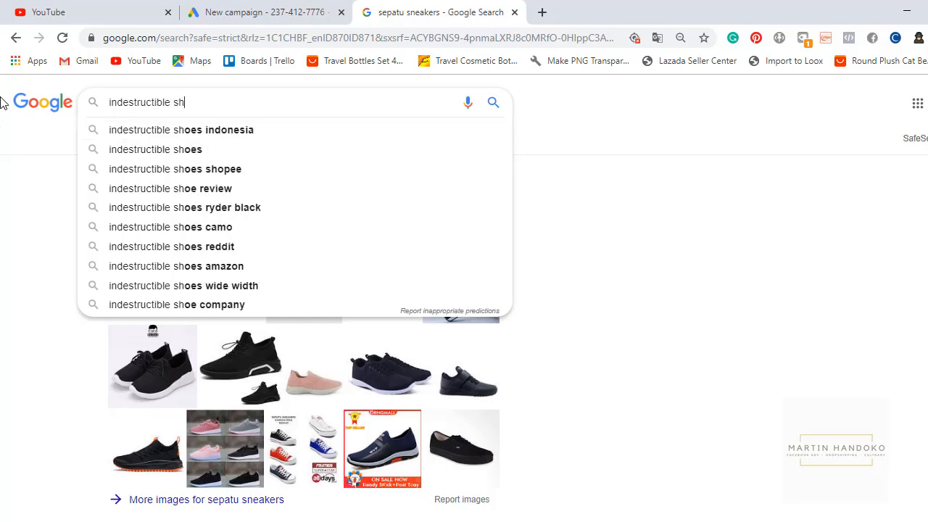
type("oes")
key("Return")
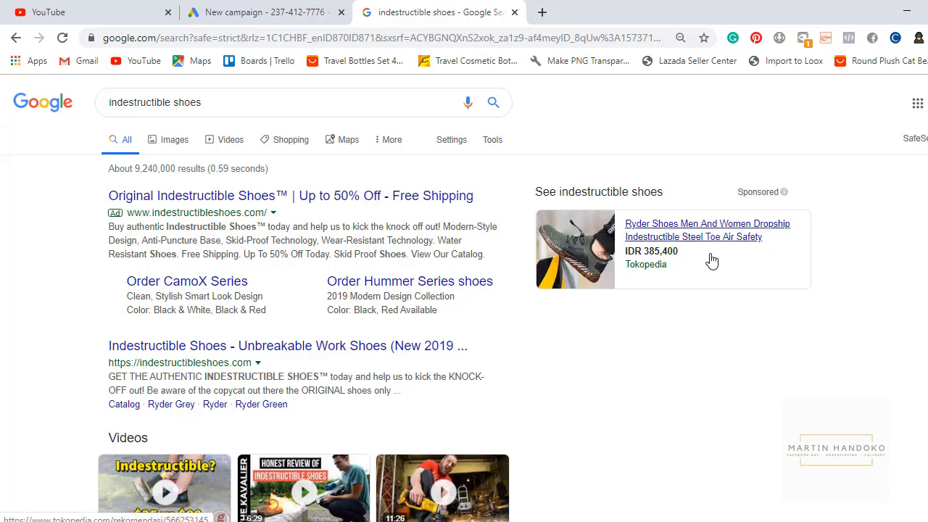
scroll(709, 261, "down", 4)
scroll(710, 262, "down", 4)
scroll(710, 263, "up", 9)
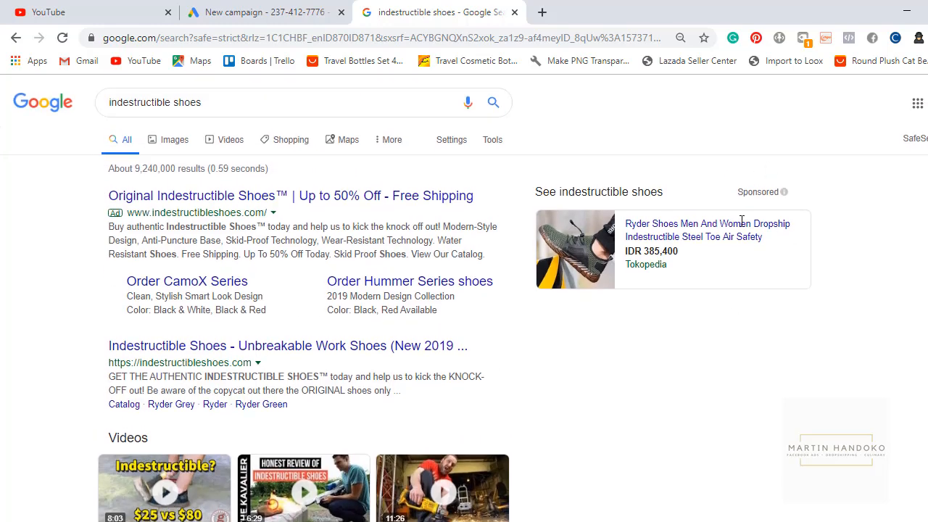
- Return to the new campaign's type selection and review the descriptions of the available campaign types
left_click(267, 10)
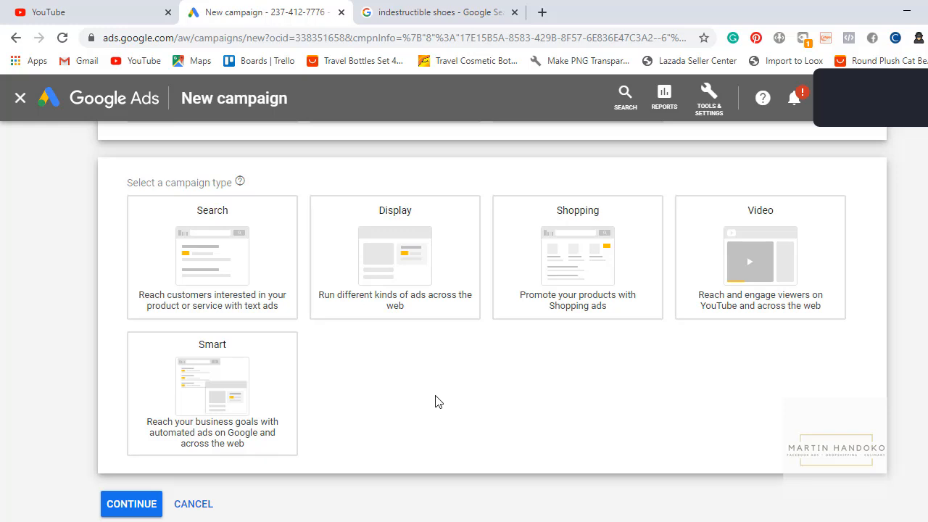
mouse_move(159, 409)
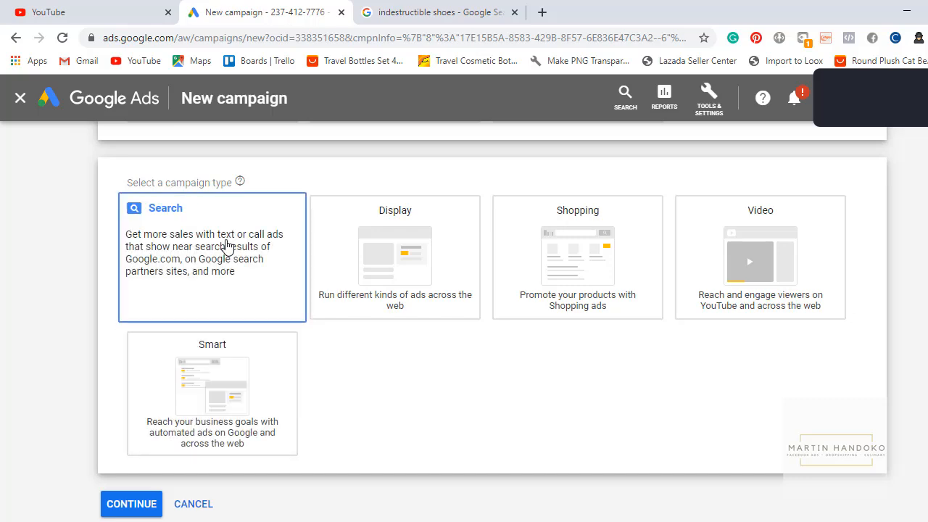
mouse_move(406, 298)
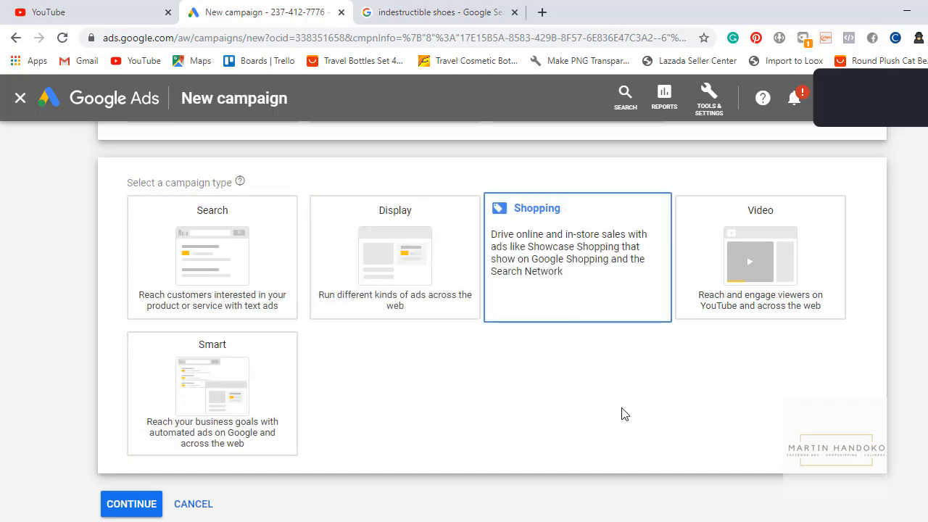
mouse_move(701, 288)
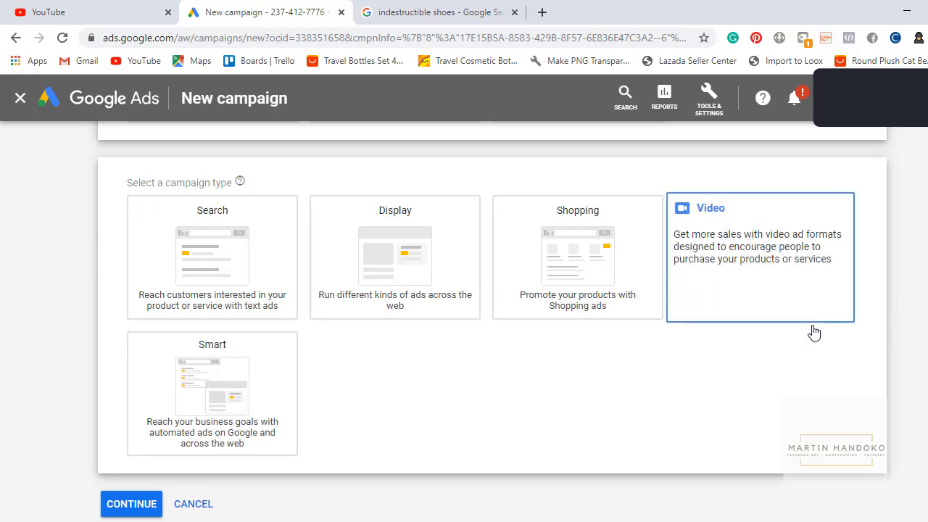
mouse_move(245, 392)
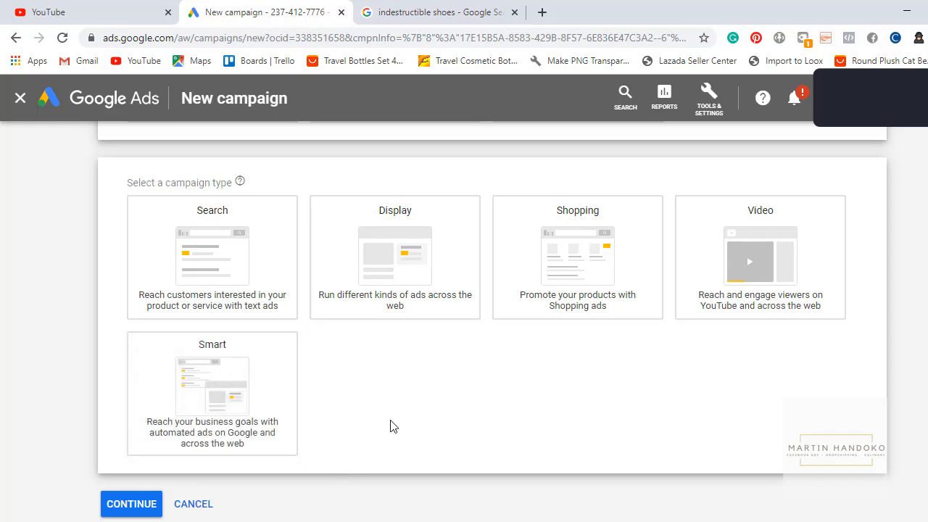
- Choose Search as the campaign type and continue to the campaign settings without selecting any way to reach the goal
mouse_move(246, 280)
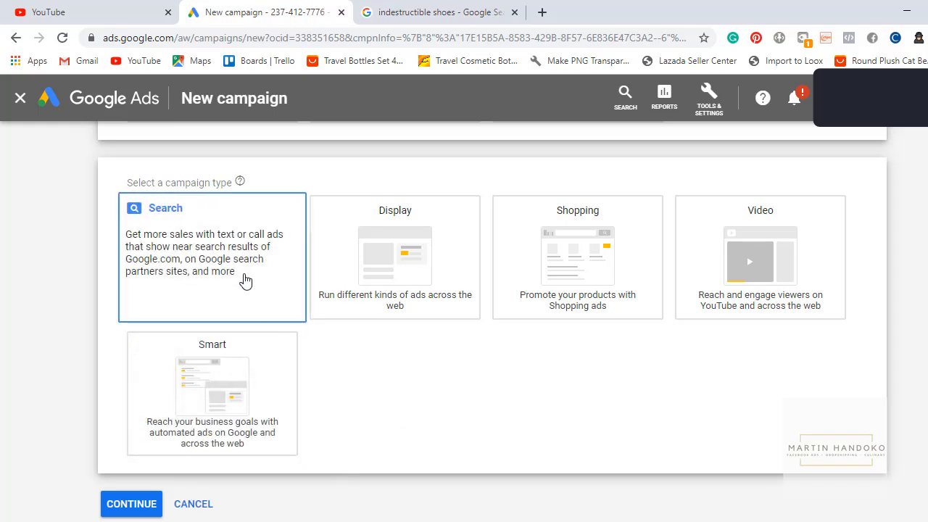
left_click(245, 281)
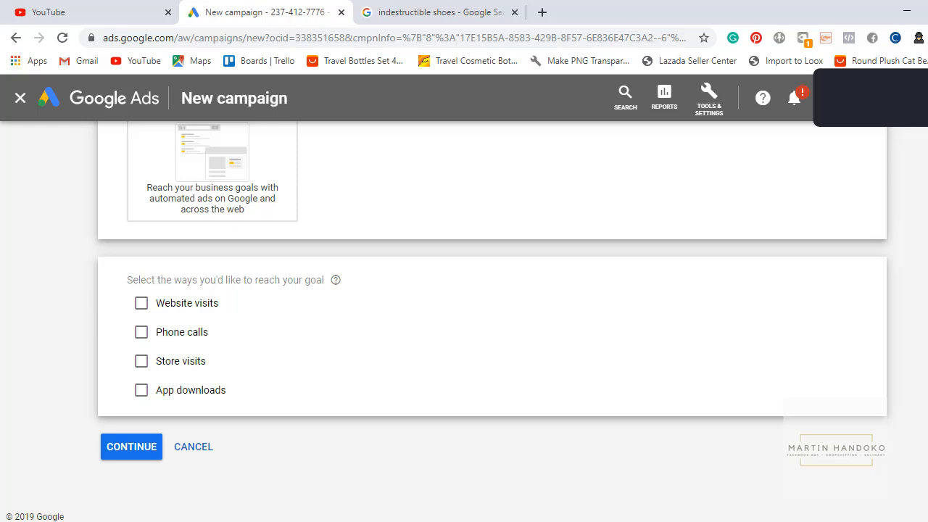
left_click(138, 451)
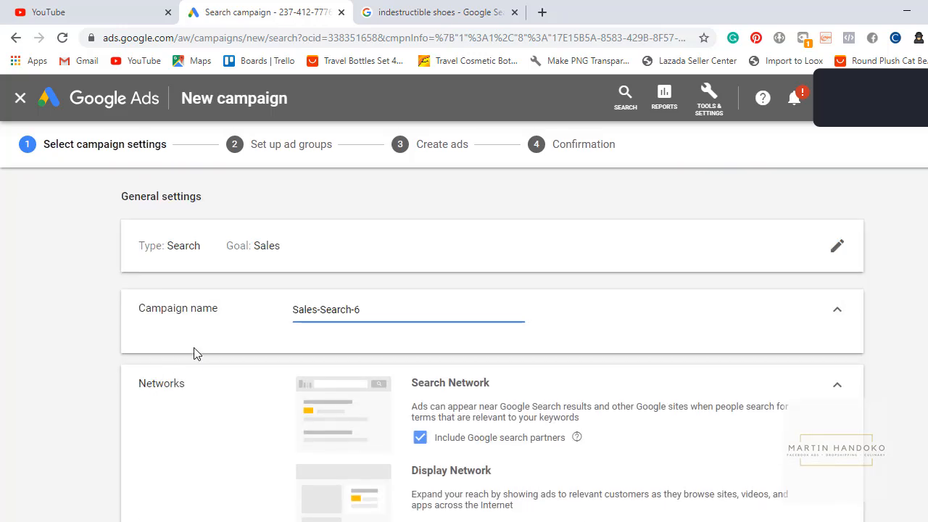
- Rename the campaign as DEMO
triple_click(326, 311)
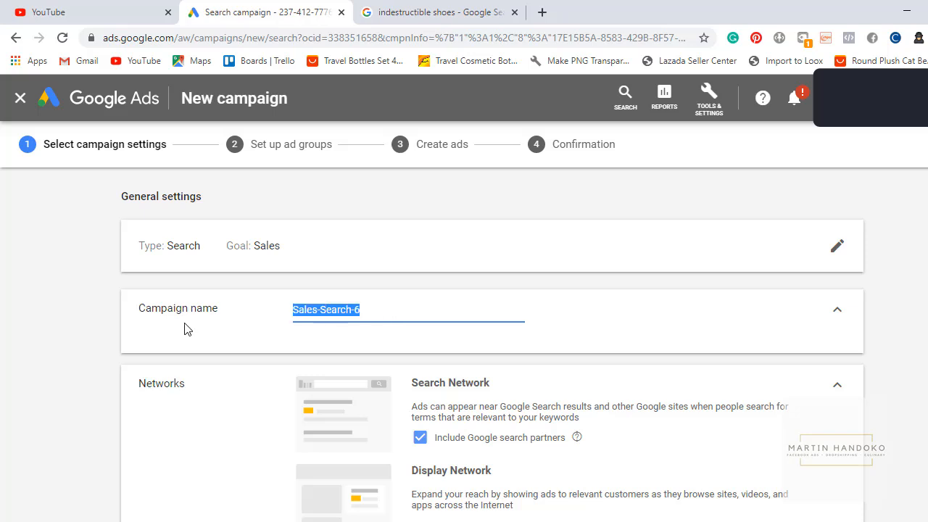
type("DEMO")
- Exclude Google search partners and the Google Display Network from the campaign's networks, and read the help notes on both options
scroll(411, 385, "down", 1)
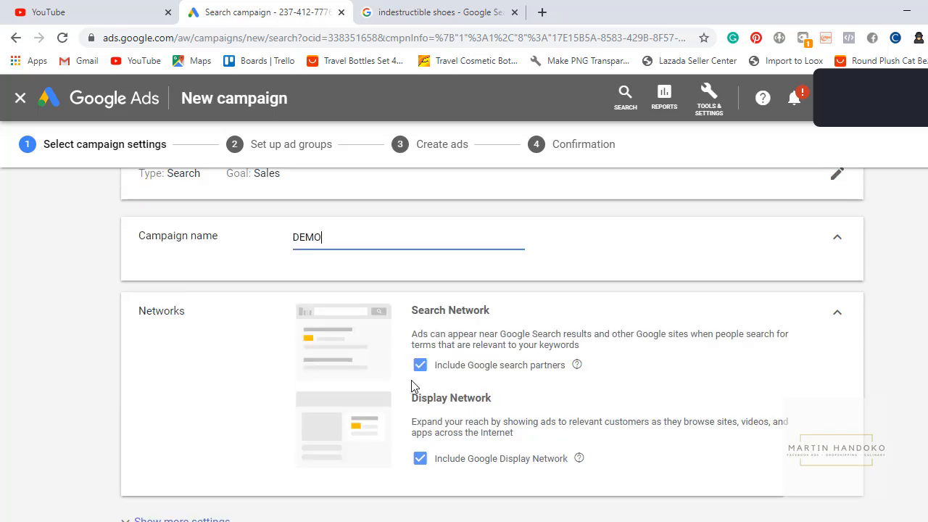
scroll(414, 386, "down", 1)
scroll(339, 354, "up", 1)
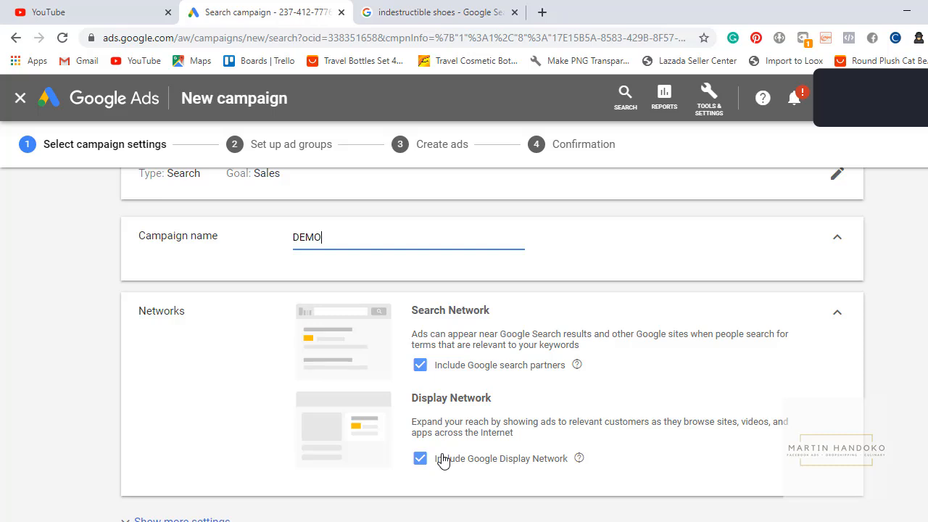
left_click(421, 367)
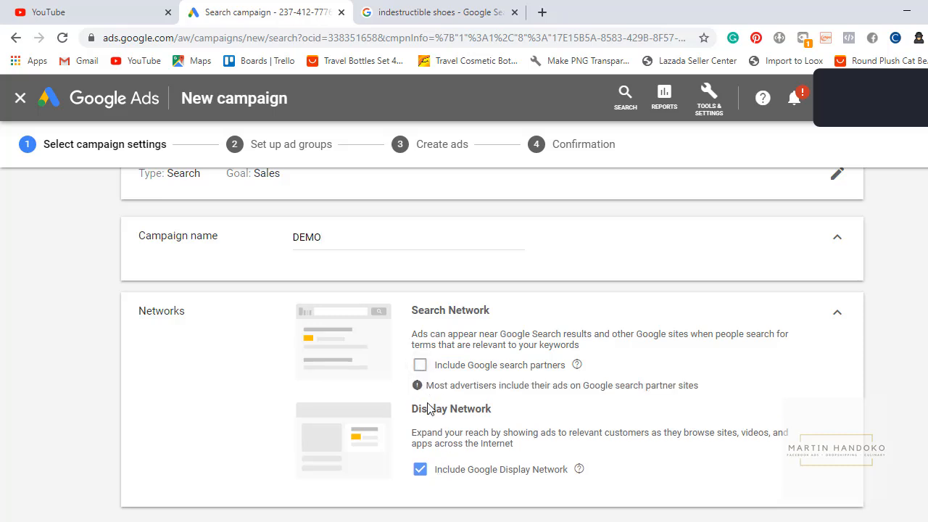
left_click(421, 475)
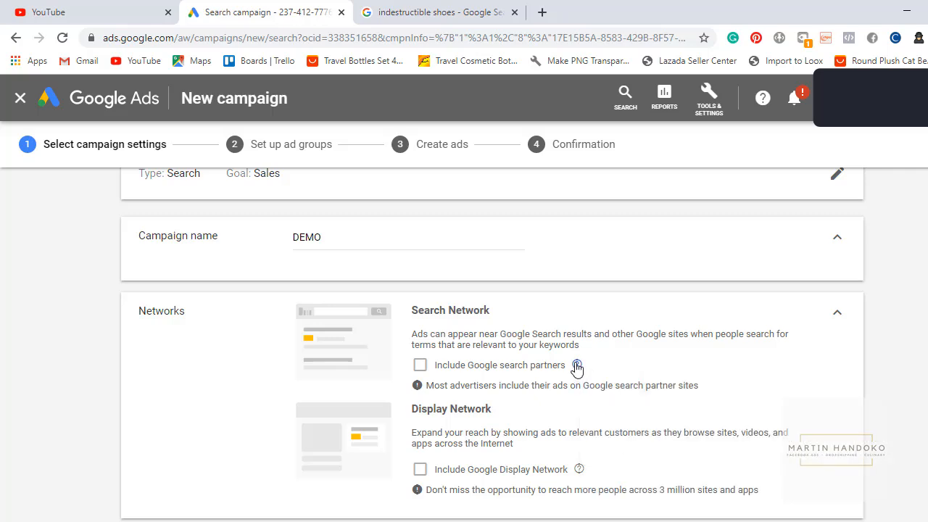
mouse_move(577, 367)
mouse_move(581, 472)
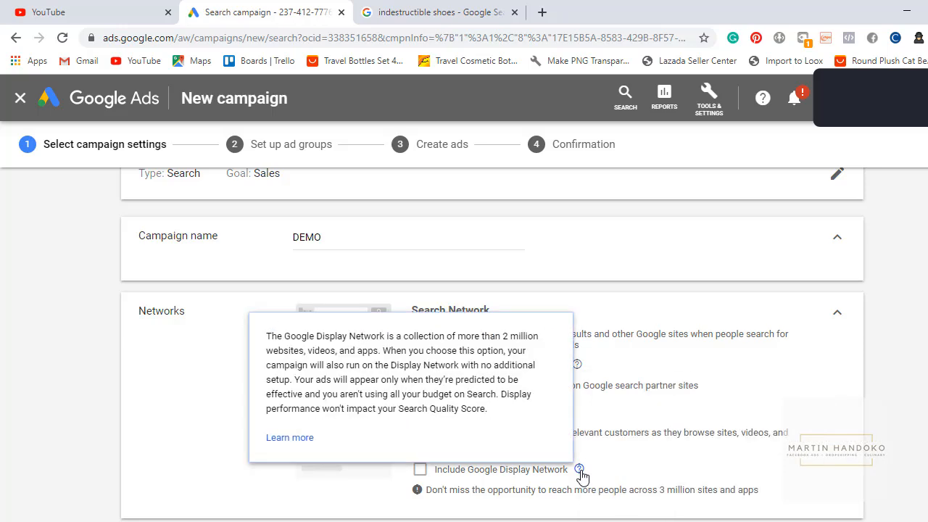
- Show the additional general settings and check the campaign's start and end date options
scroll(581, 472, "down", 3)
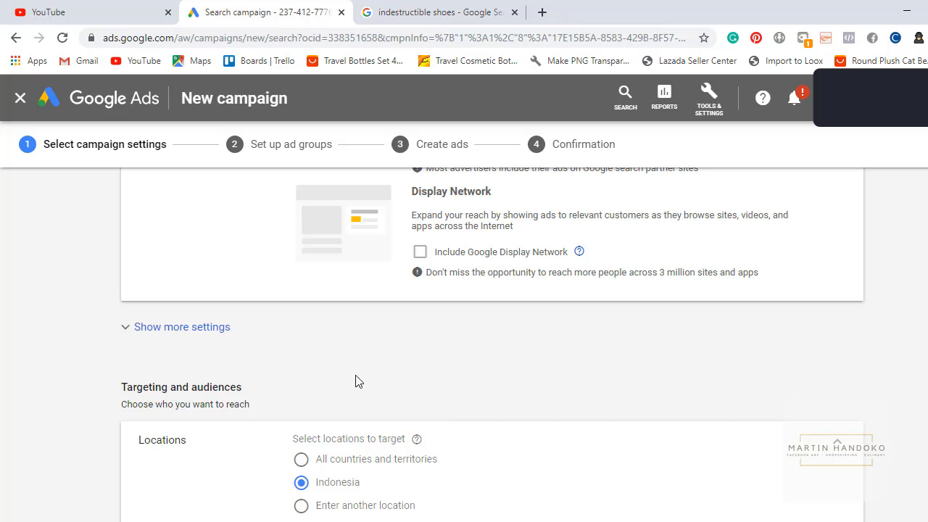
left_click(210, 328)
scroll(500, 352, "down", 1)
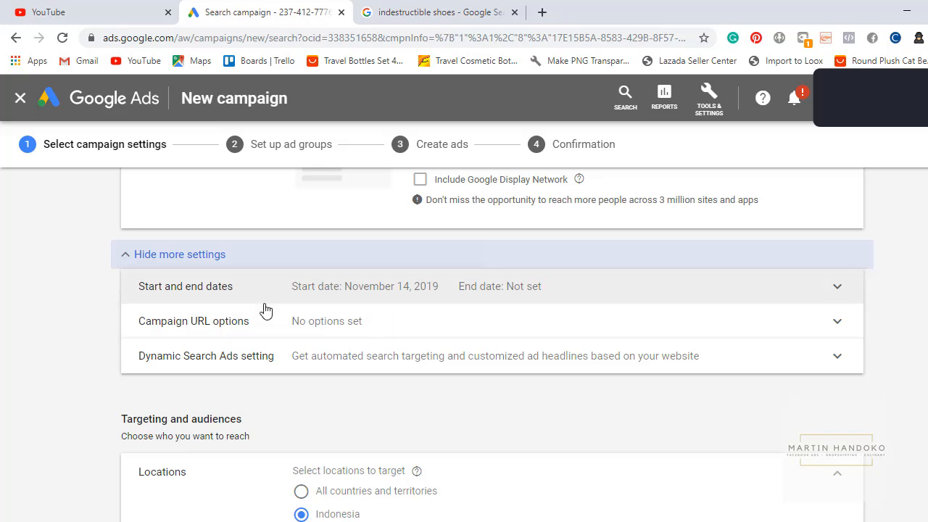
left_click(838, 289)
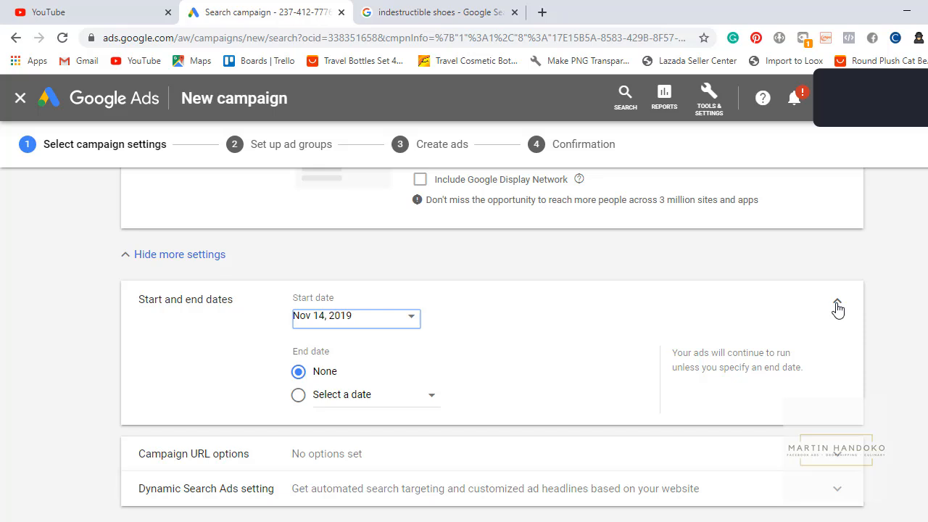
left_click(838, 304)
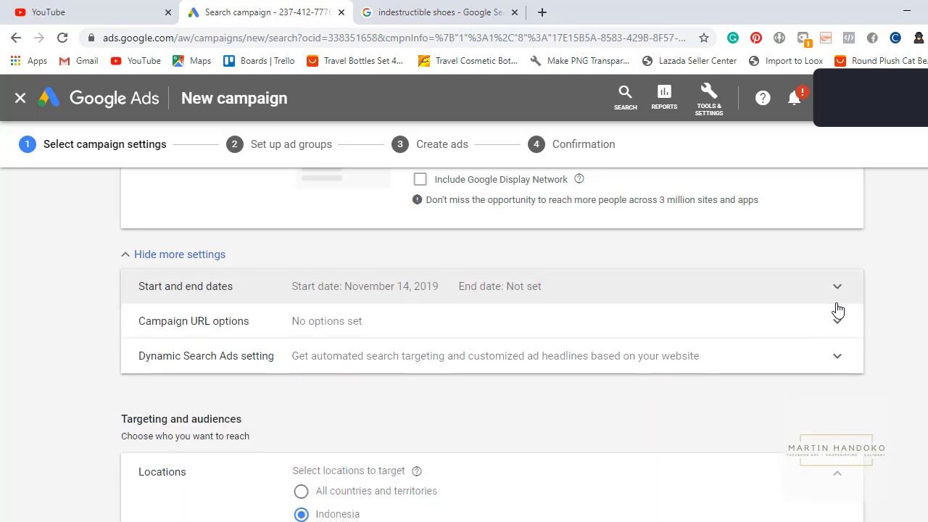
left_click(836, 297)
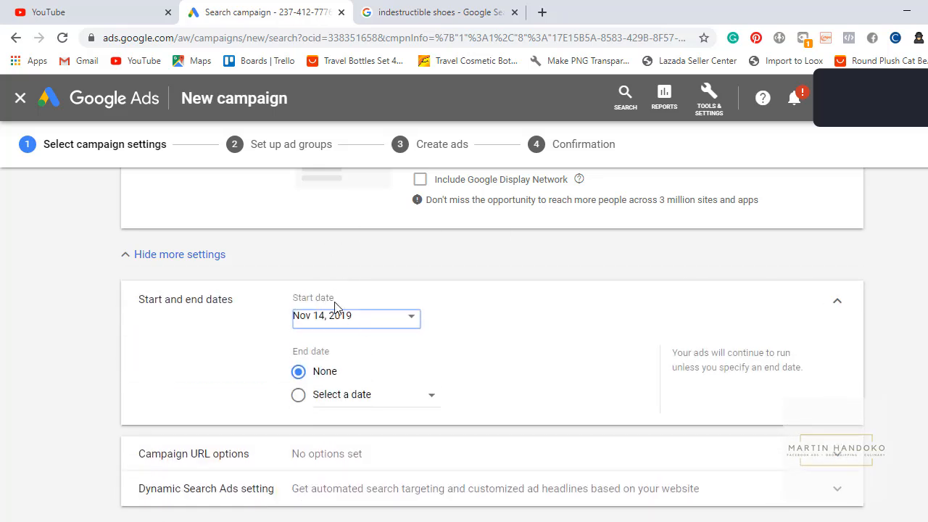
left_click(834, 308)
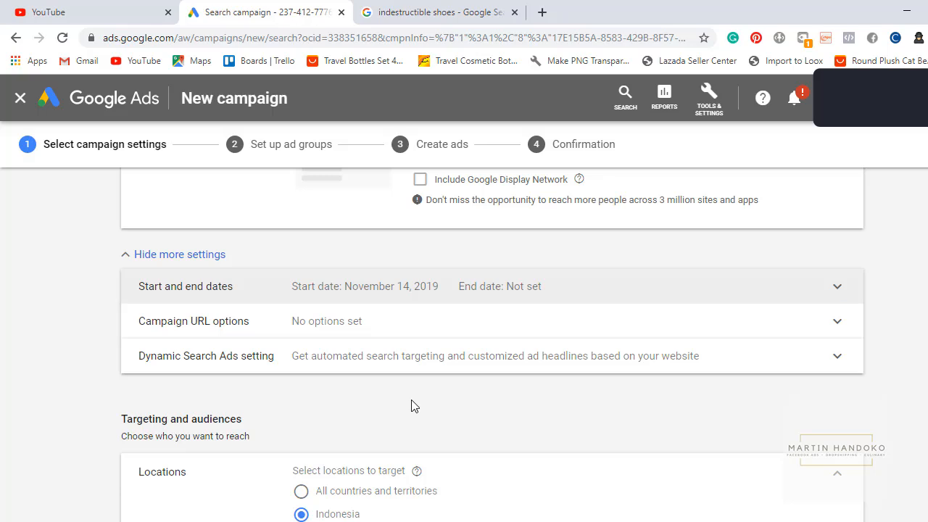
- Expand the location options and target people in or regularly in the targeted locations
scroll(412, 406, "down", 1)
scroll(412, 406, "down", 3)
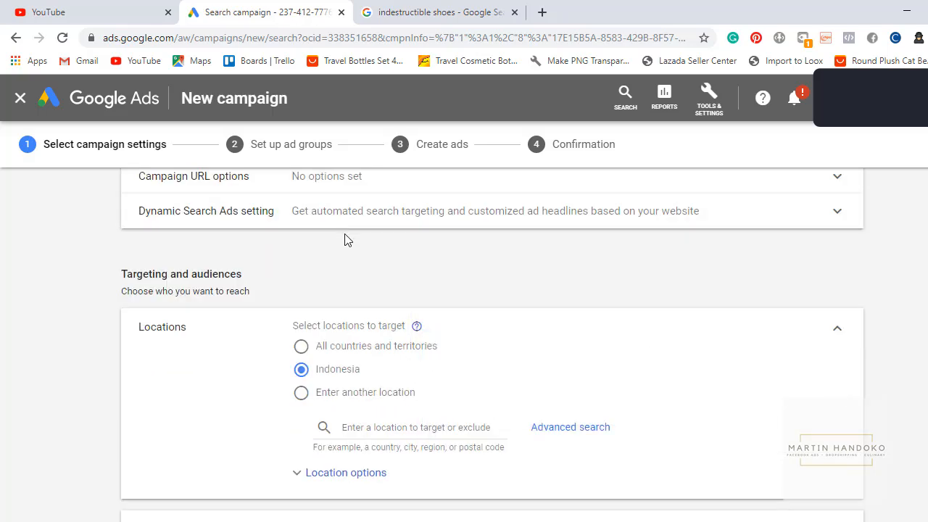
scroll(356, 253, "up", 1)
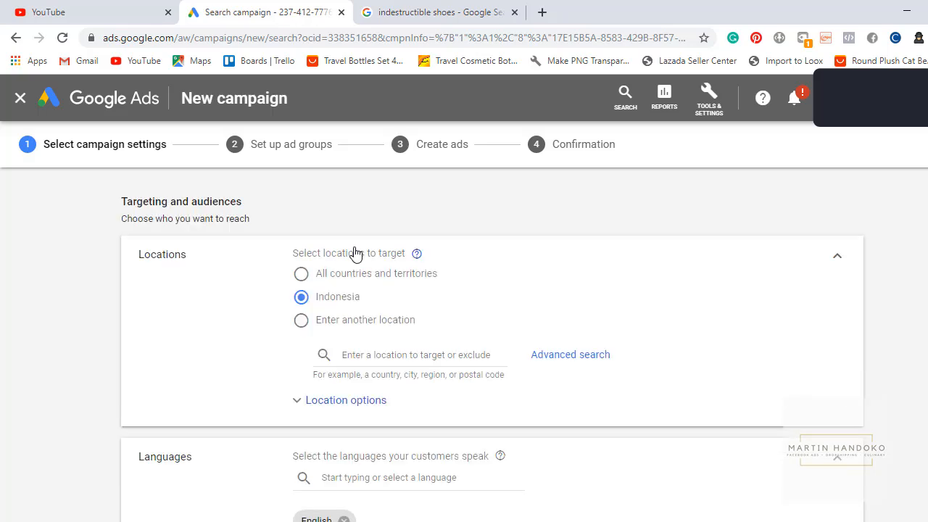
left_click(368, 408)
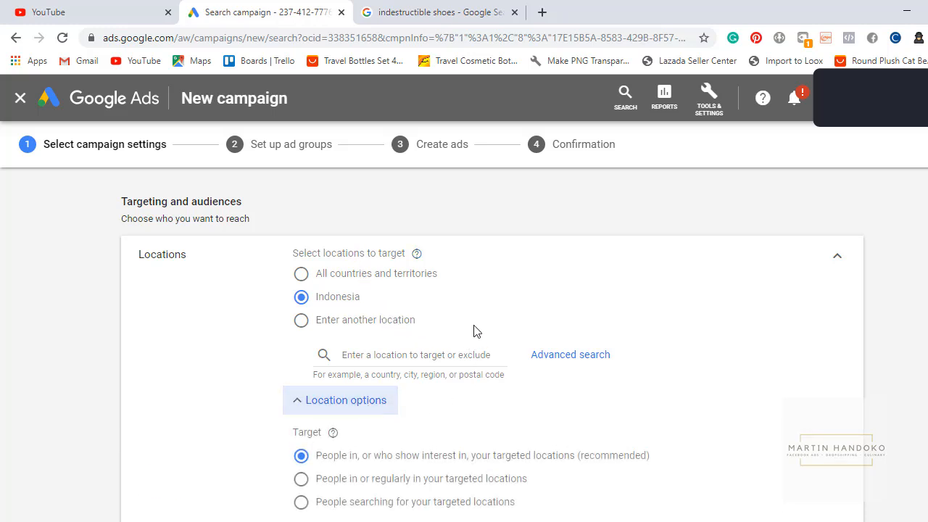
scroll(474, 332, "down", 1)
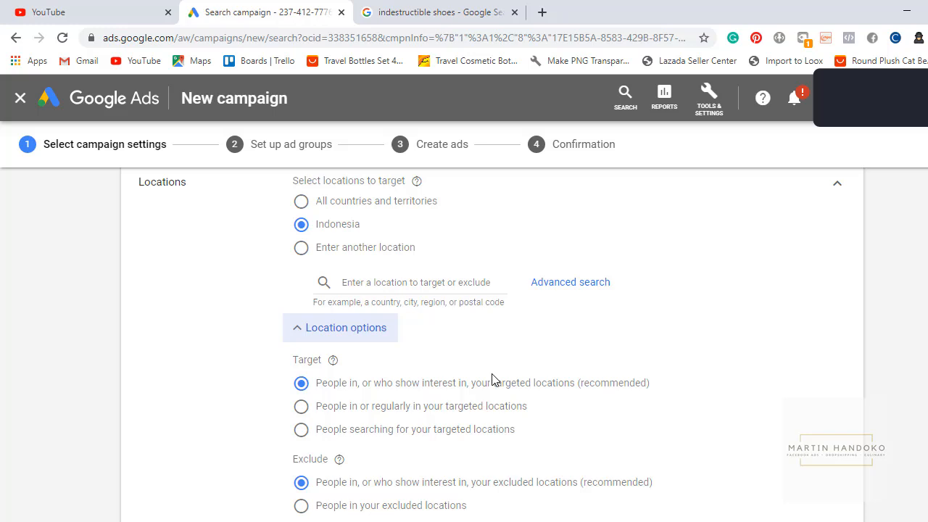
left_click(354, 410)
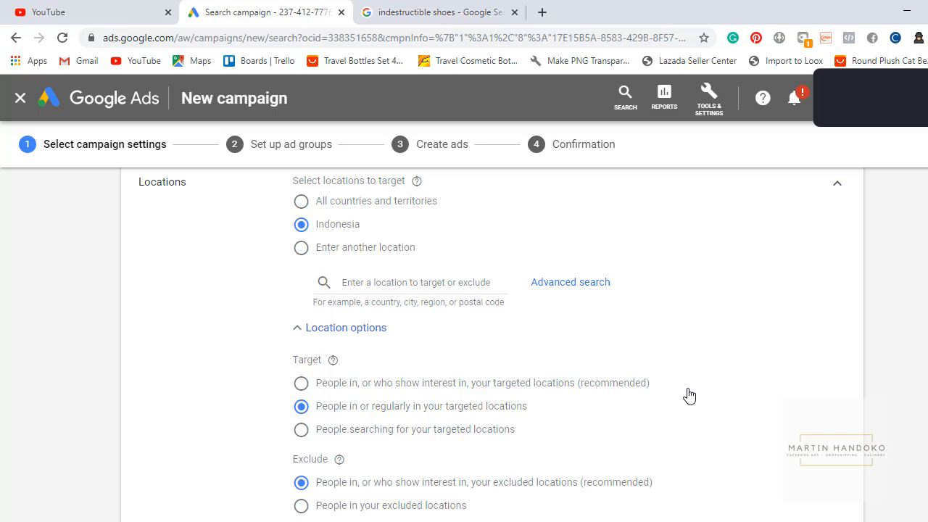
- Replace English with Indonesian as the language the campaign's customers speak
scroll(536, 327, "down", 2)
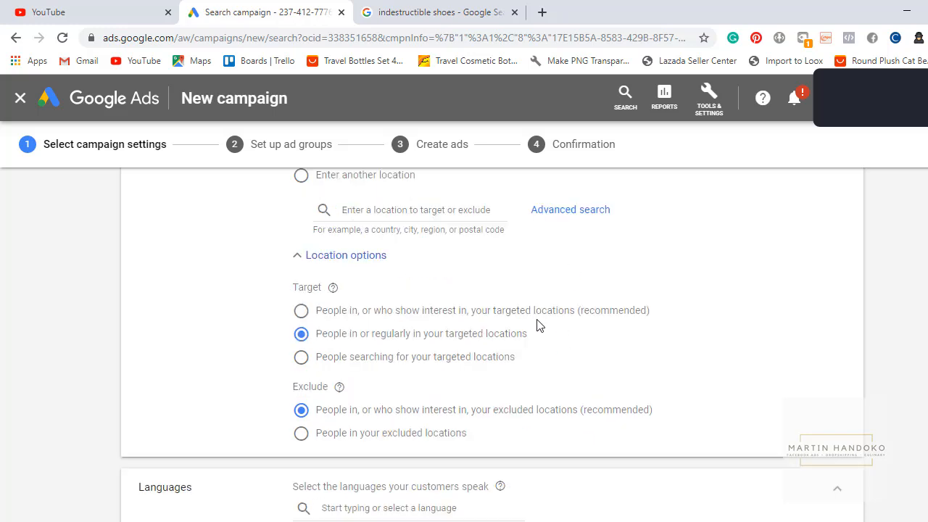
scroll(539, 317, "down", 3)
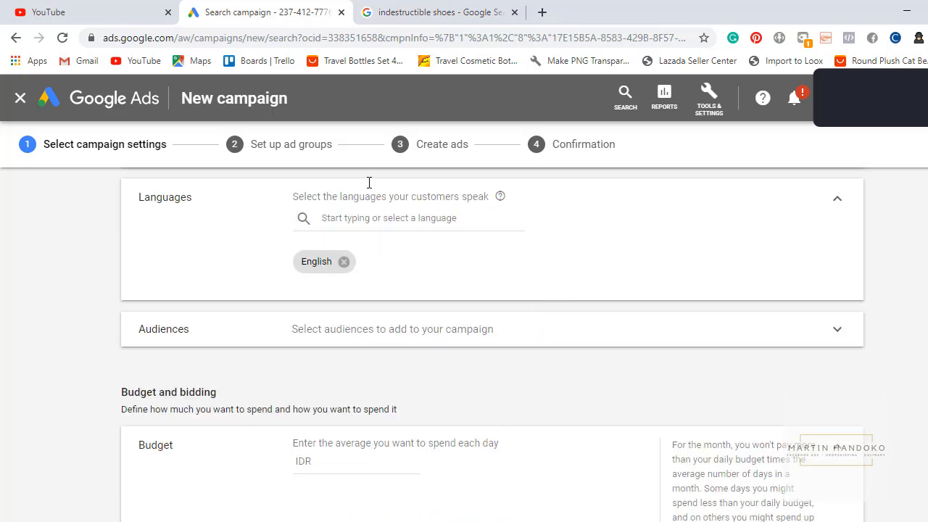
left_click(345, 263)
scroll(348, 267, "up", 13)
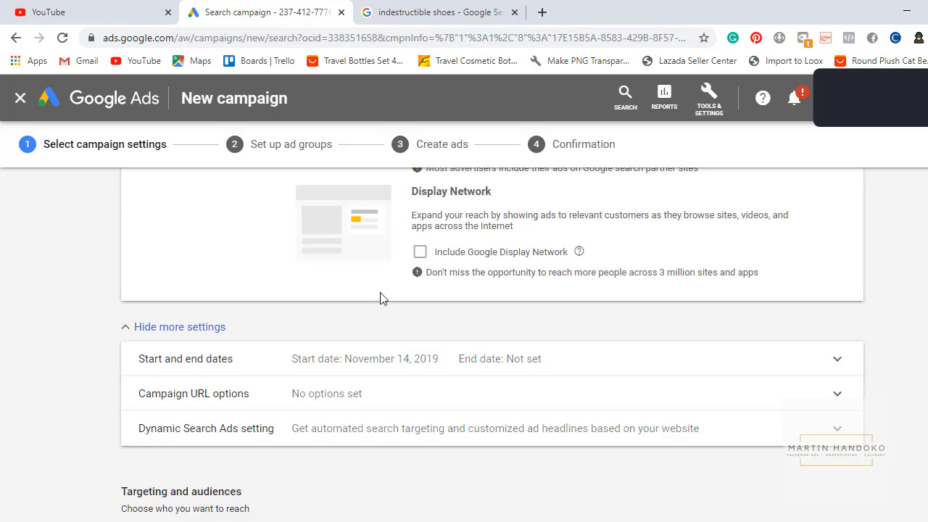
scroll(365, 304, "down", 10)
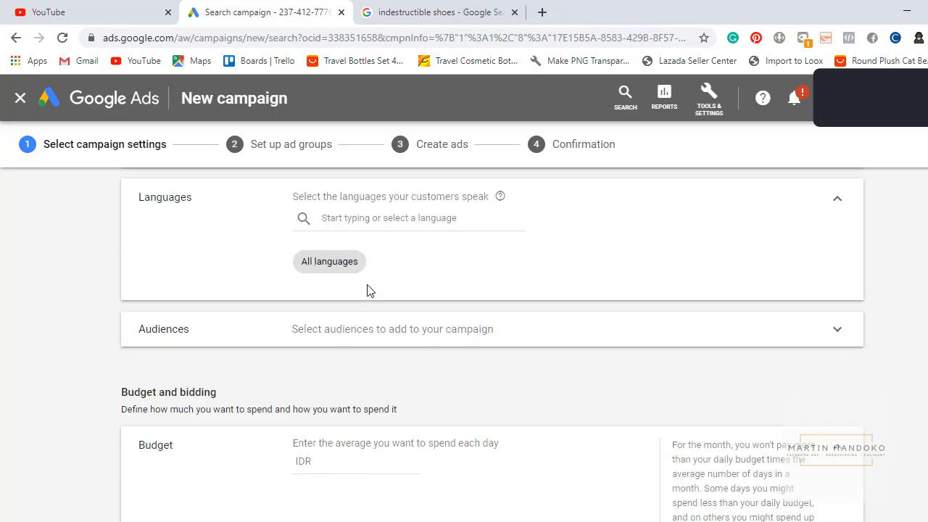
left_click(367, 219)
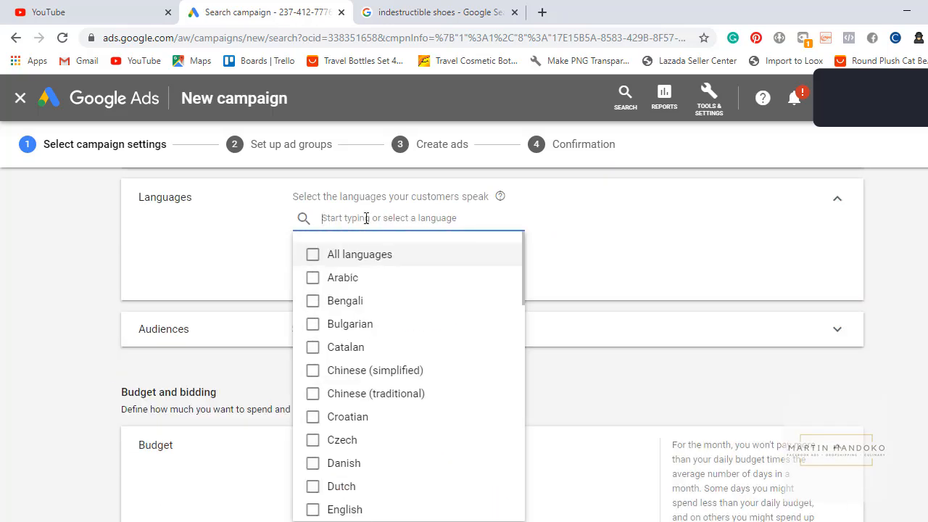
type("indo")
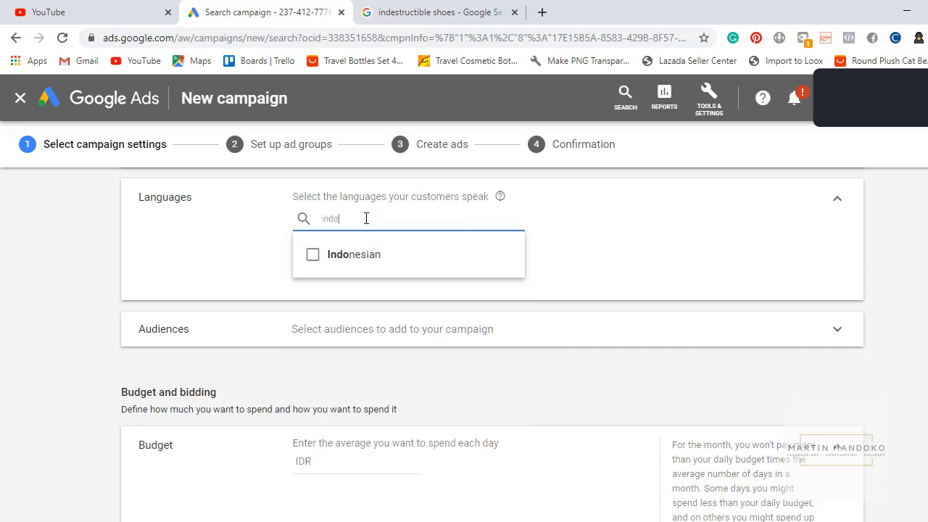
left_click(358, 254)
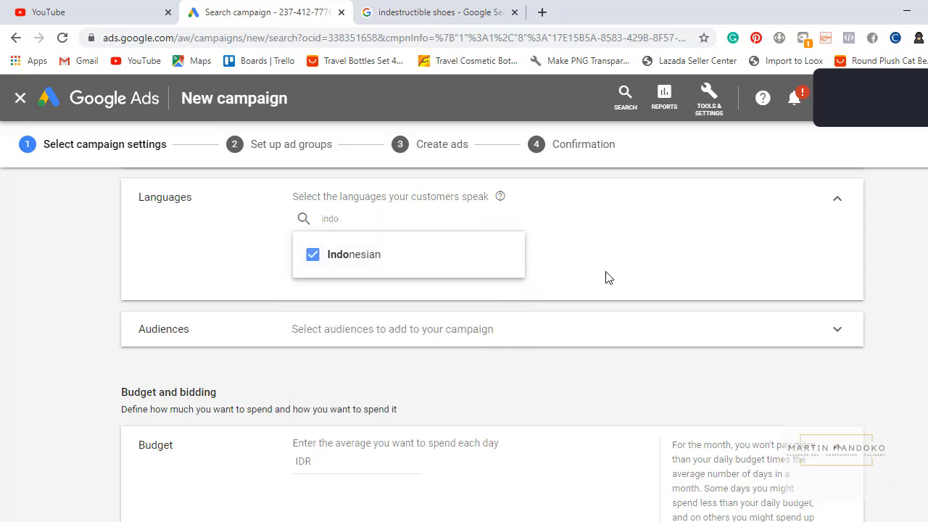
- Check the audience selection options for the campaign and collapse that section again
scroll(566, 279, "down", 1)
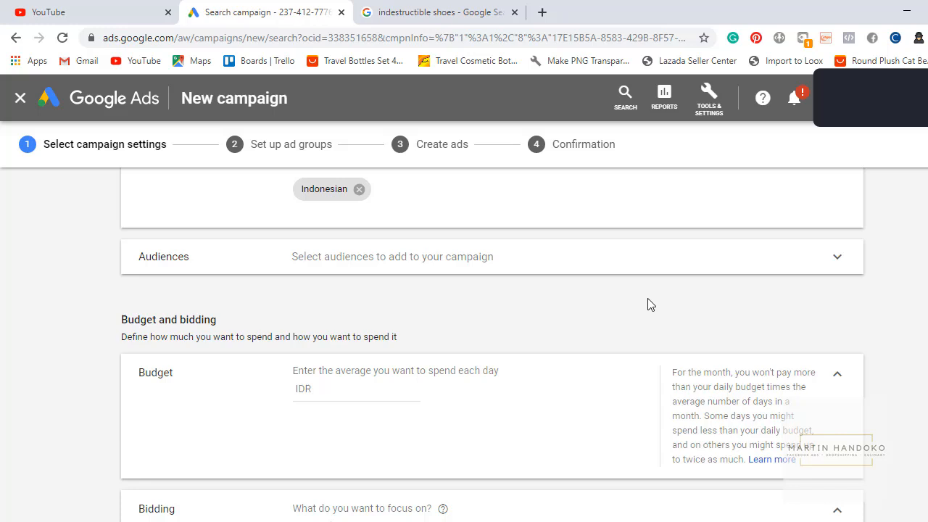
left_click(834, 261)
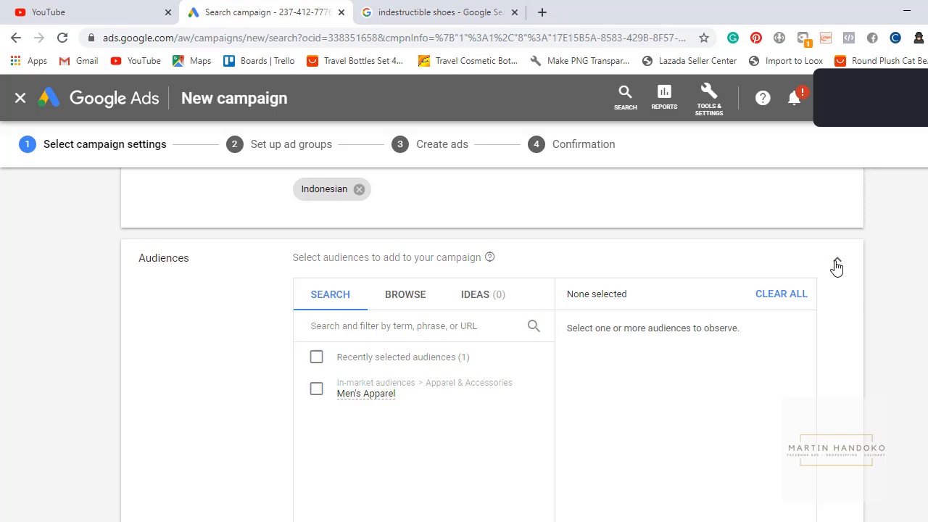
left_click(837, 265)
- Set the campaign's average daily budget to IDR 100,000
scroll(584, 296, "down", 2)
scroll(510, 341, "up", 1)
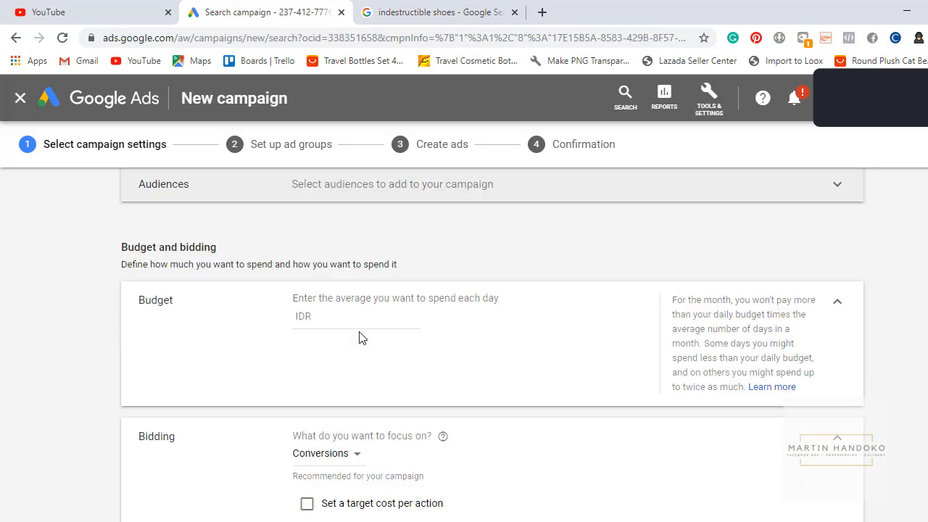
left_click(344, 314)
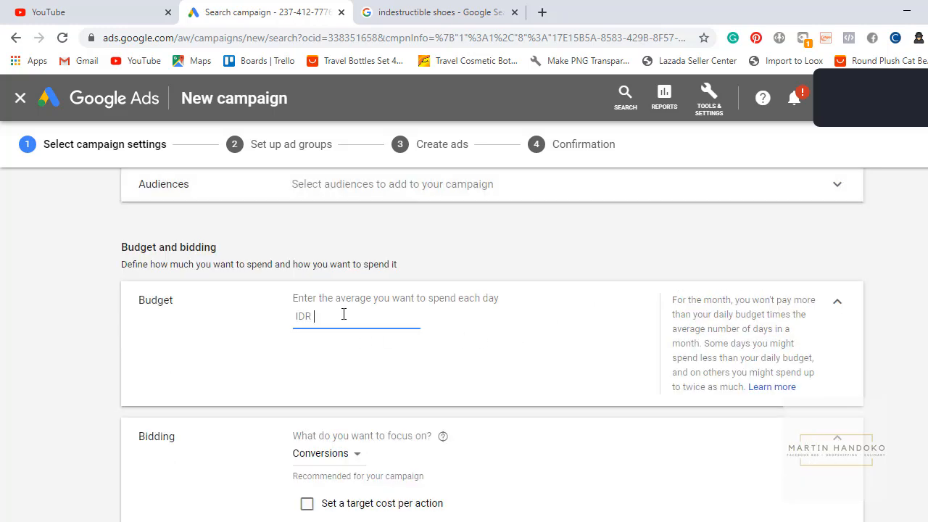
type("100000")
left_click(456, 369)
left_click_drag(372, 299, 335, 297)
- Review the available bidding focus options and keep Conversions as the focus
scroll(464, 410, "down", 3)
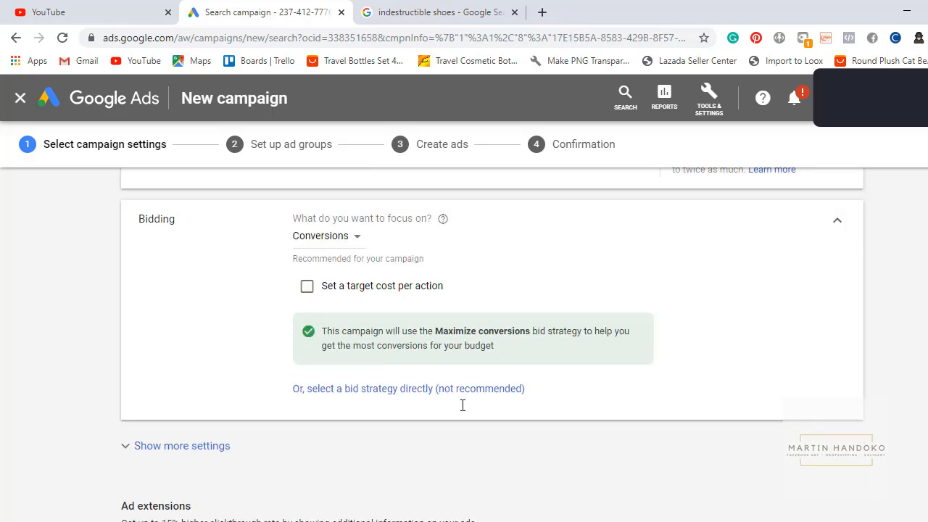
scroll(463, 405, "up", 1)
left_click(348, 311)
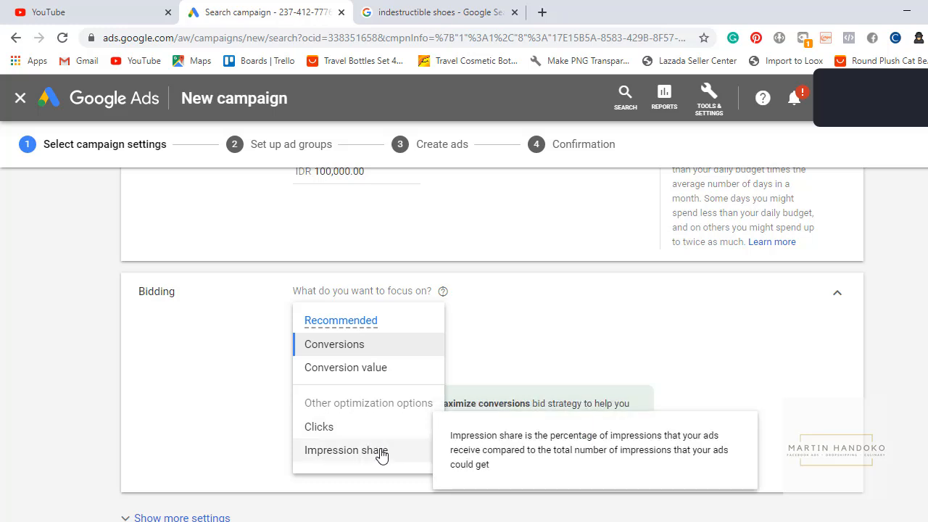
left_click(337, 347)
scroll(261, 366, "down", 1)
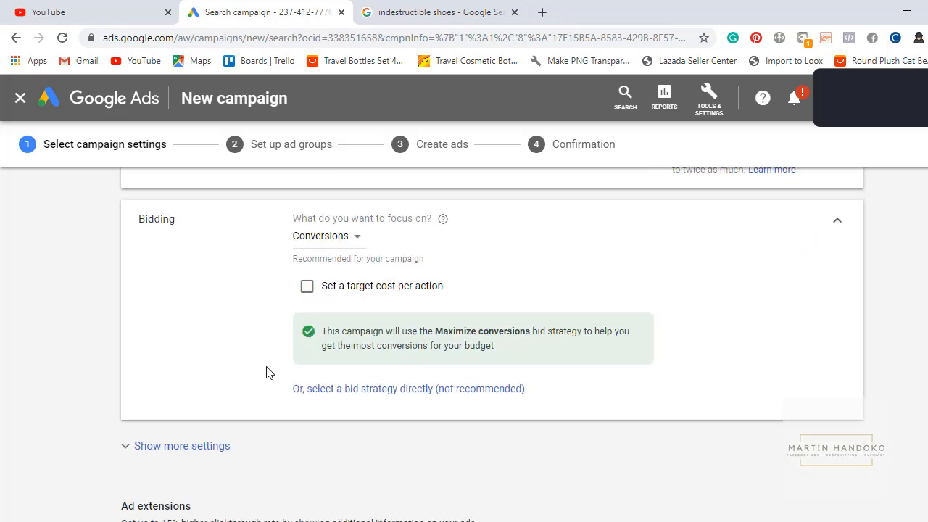
- Select the bid strategy directly and set it to Manual CPC
left_click(385, 391)
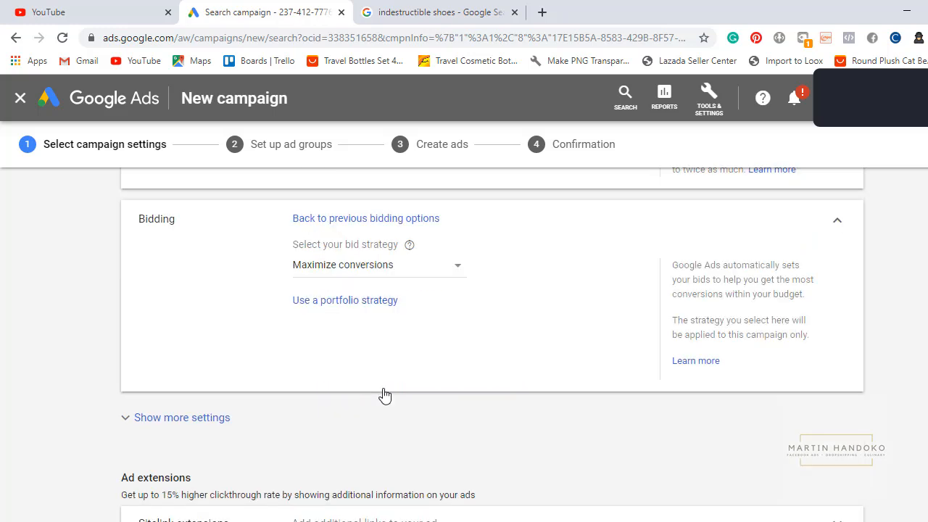
left_click(454, 277)
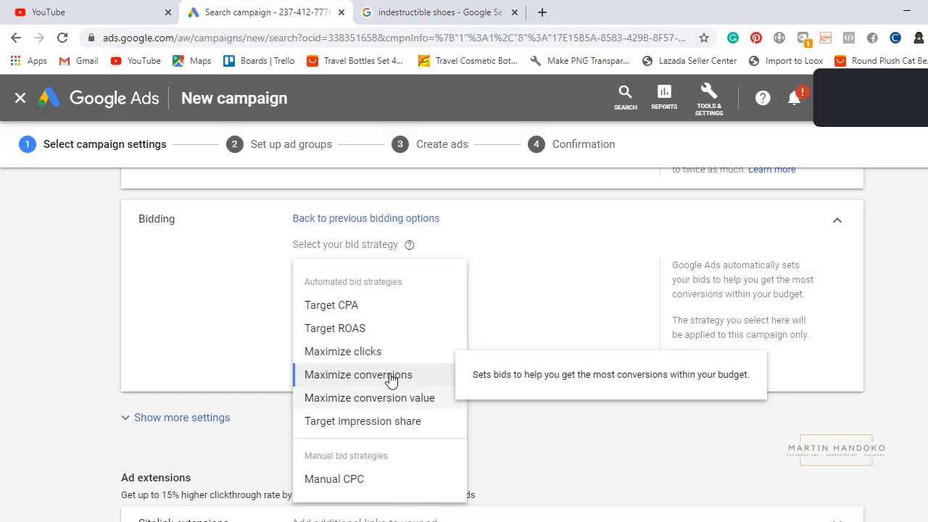
left_click(353, 480)
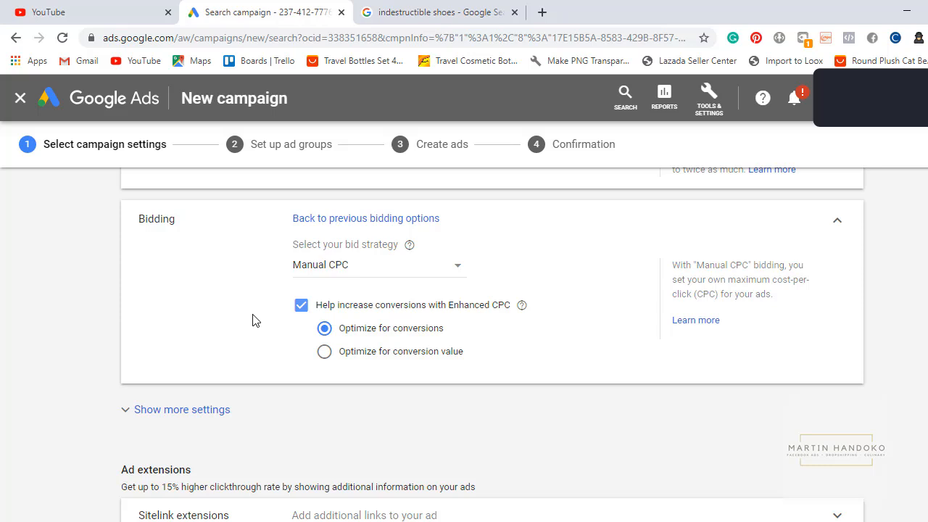
- Show the additional budget and bidding settings and check the campaign's conversions options
left_click(196, 423)
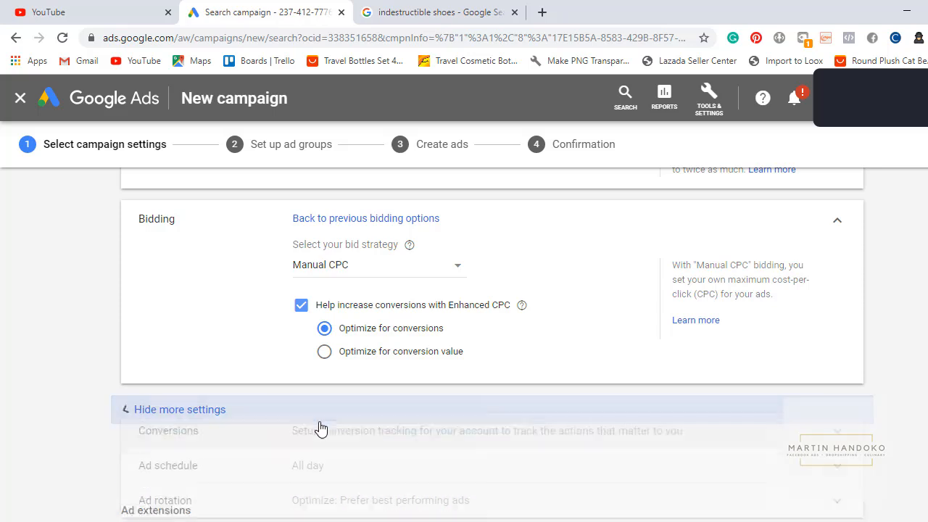
scroll(387, 392, "down", 1)
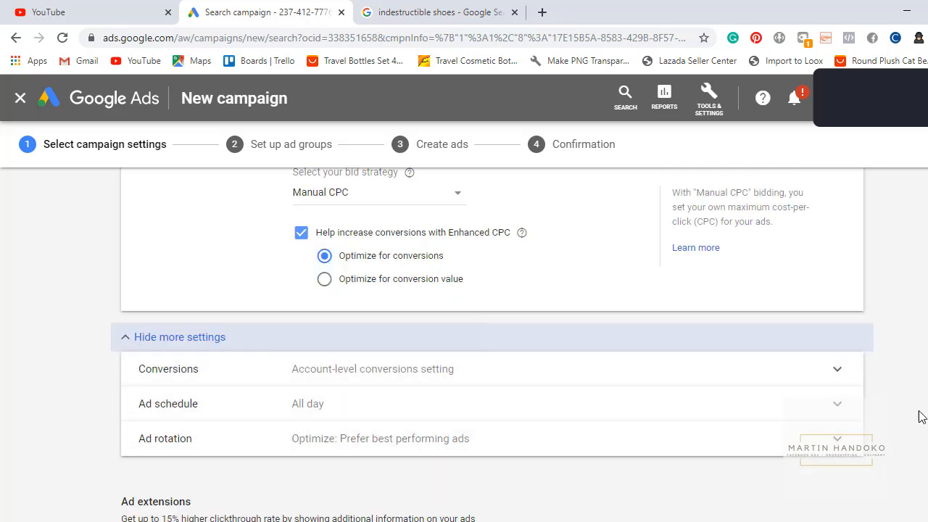
left_click(839, 373)
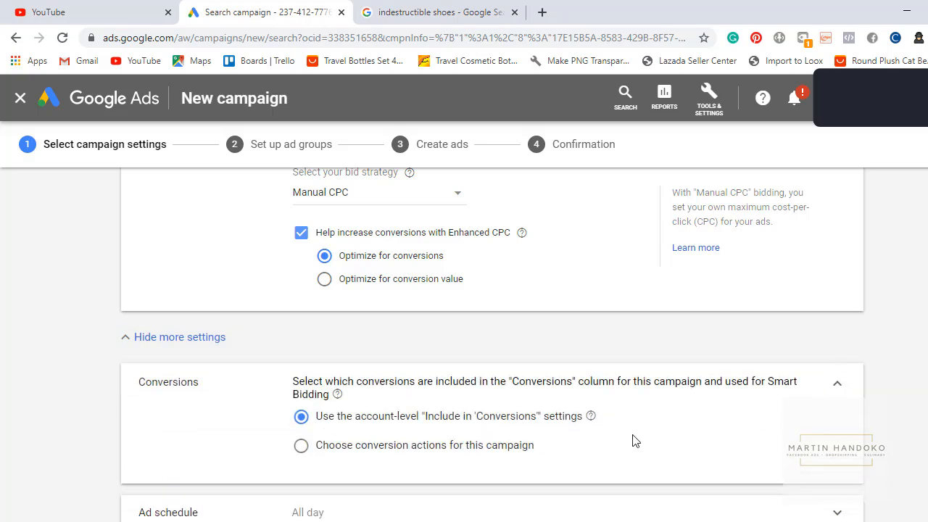
- Set the ad schedule to Mondays - Fridays from 08:00 to 22:00
scroll(632, 441, "down", 2)
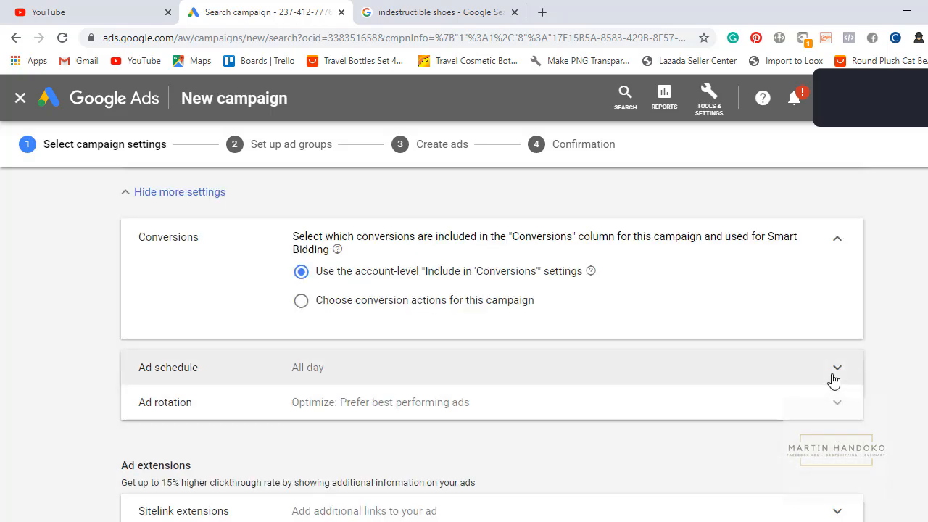
left_click(835, 377)
scroll(320, 387, "down", 1)
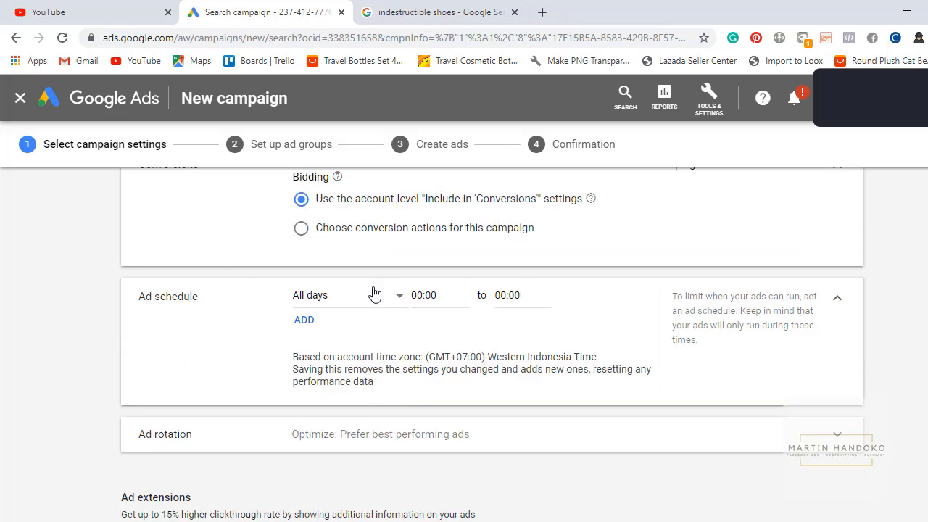
left_click(398, 301)
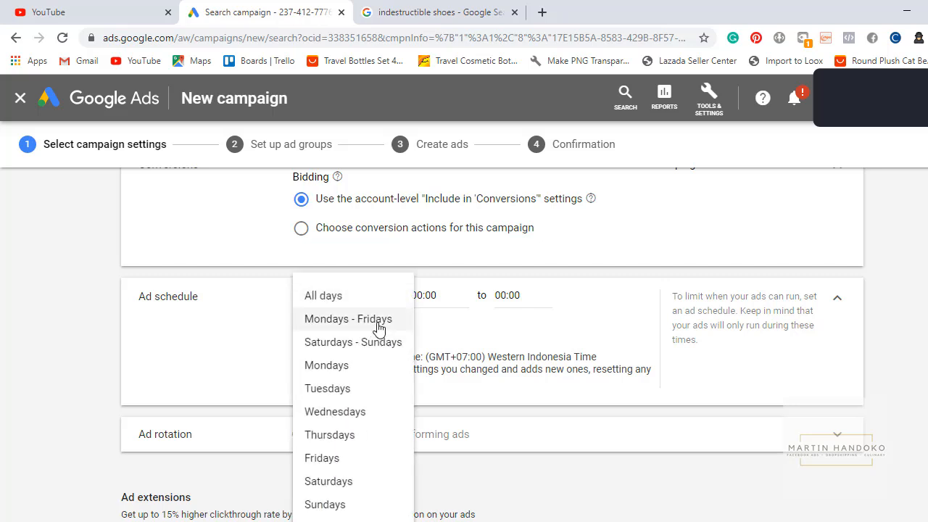
left_click(379, 321)
left_click(421, 299)
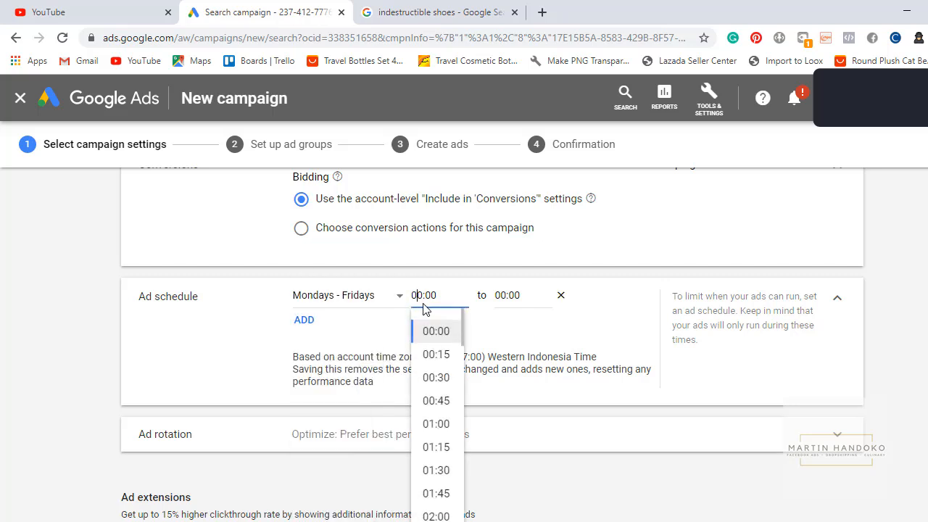
scroll(441, 409, "down", 5)
scroll(446, 415, "down", 4)
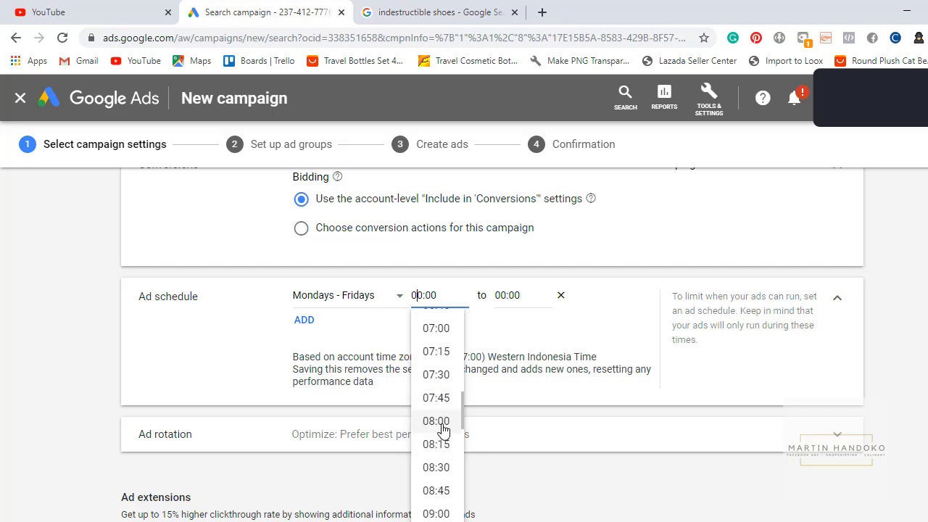
left_click(442, 428)
left_click(517, 295)
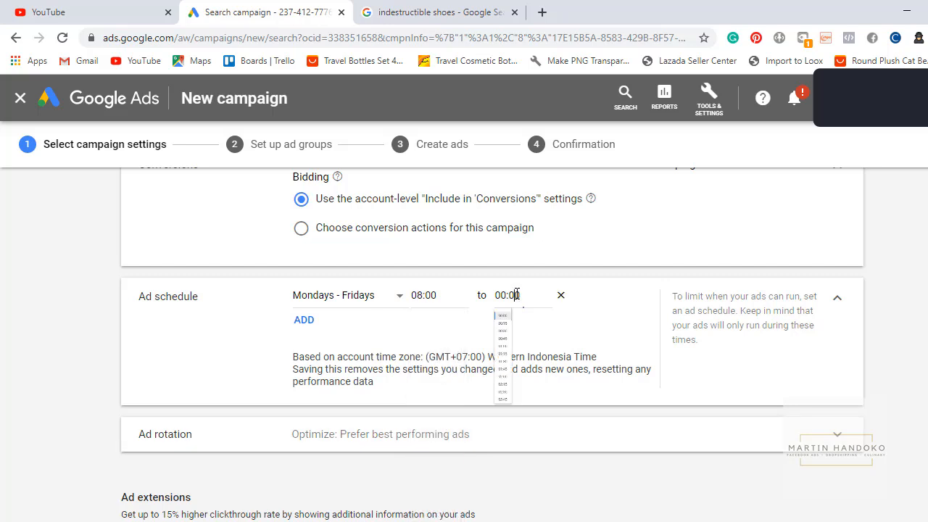
scroll(514, 387, "down", 18)
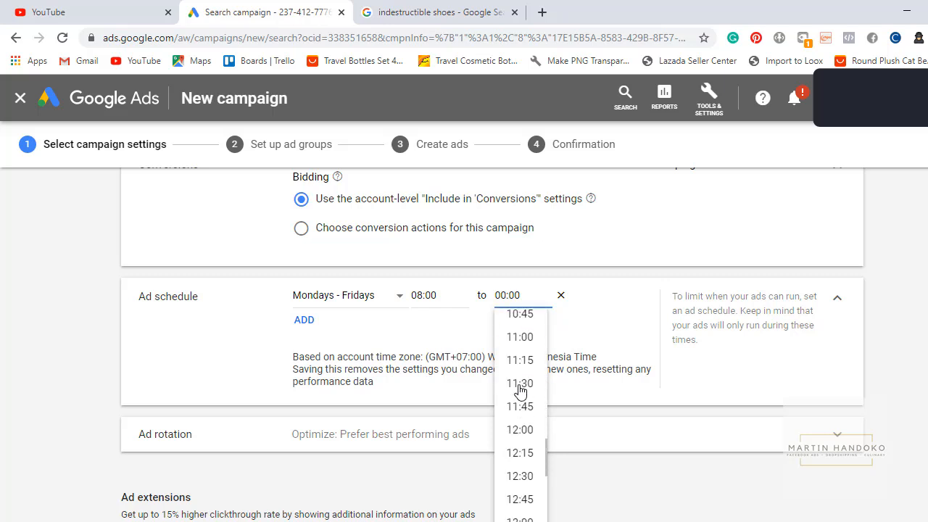
scroll(520, 395, "down", 8)
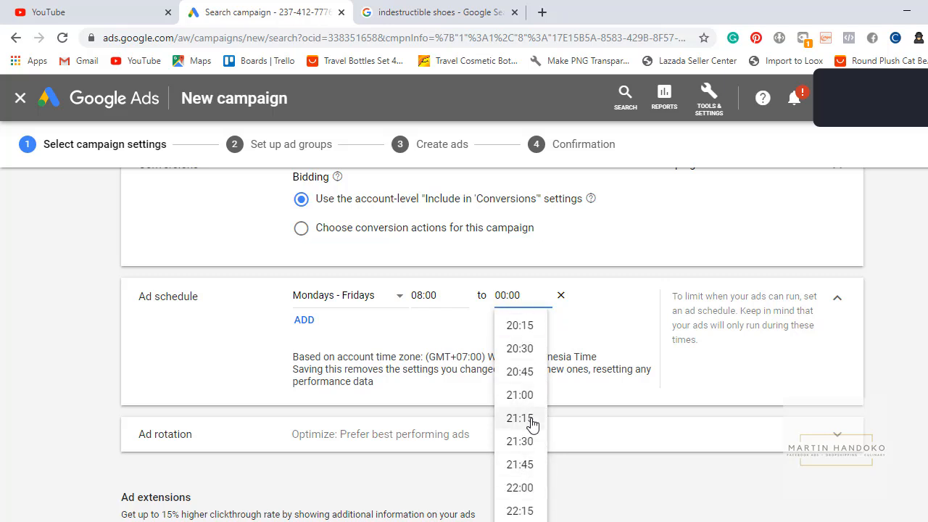
left_click(541, 487)
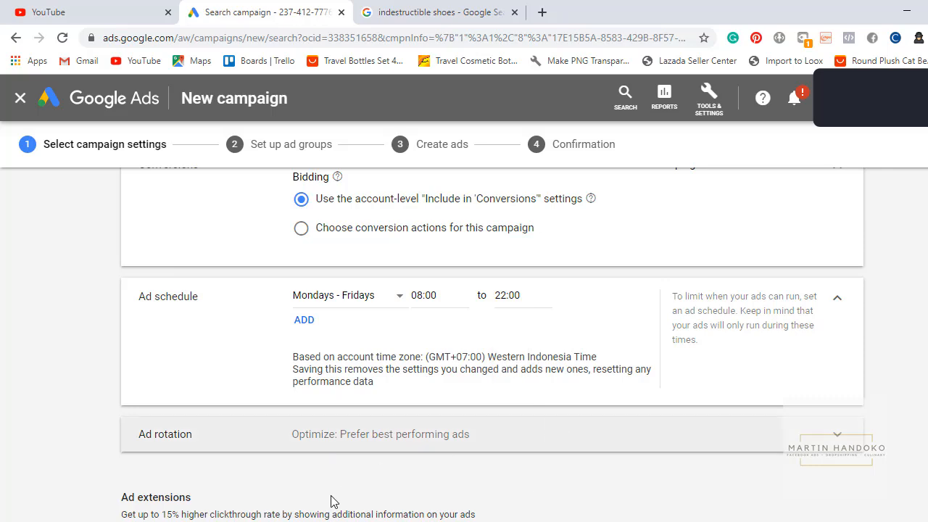
- Check the ad rotation options and the list of additional ad extension types, without adding an extension
scroll(446, 454, "down", 3)
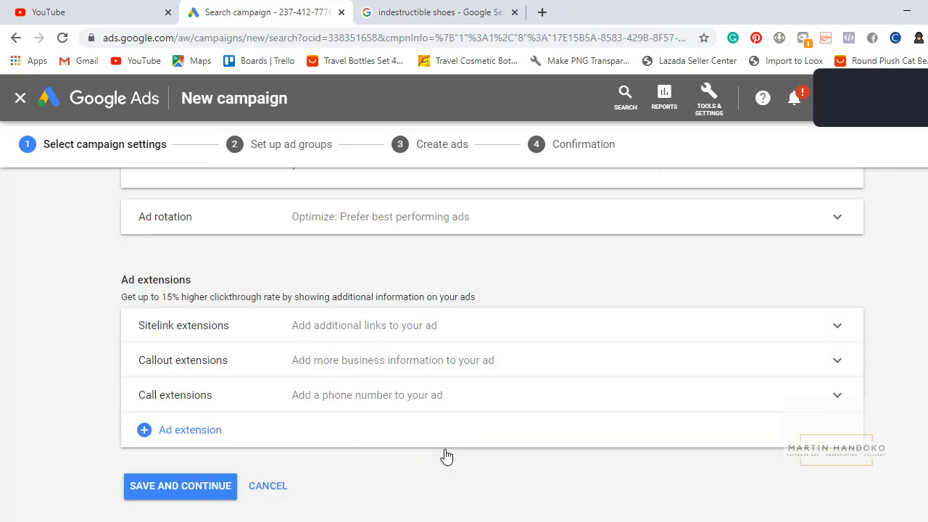
left_click(661, 218)
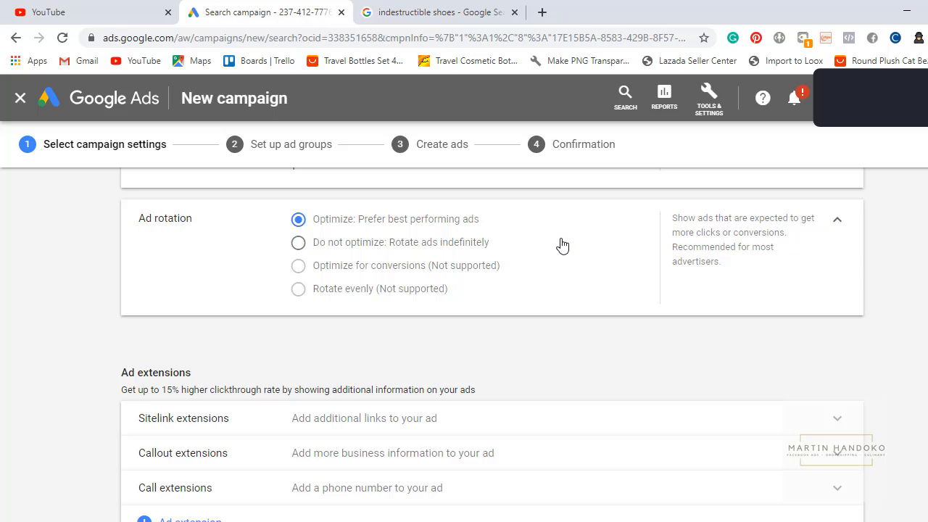
scroll(595, 261, "down", 2)
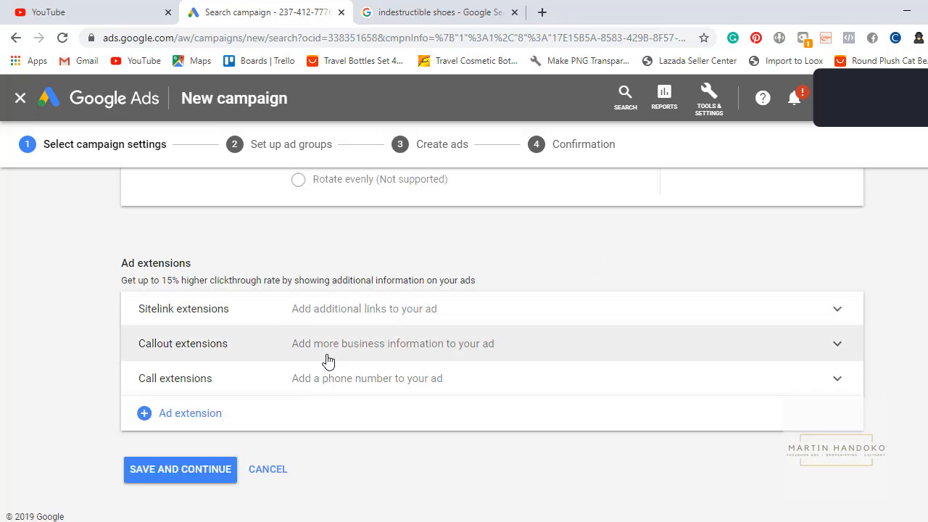
left_click(166, 419)
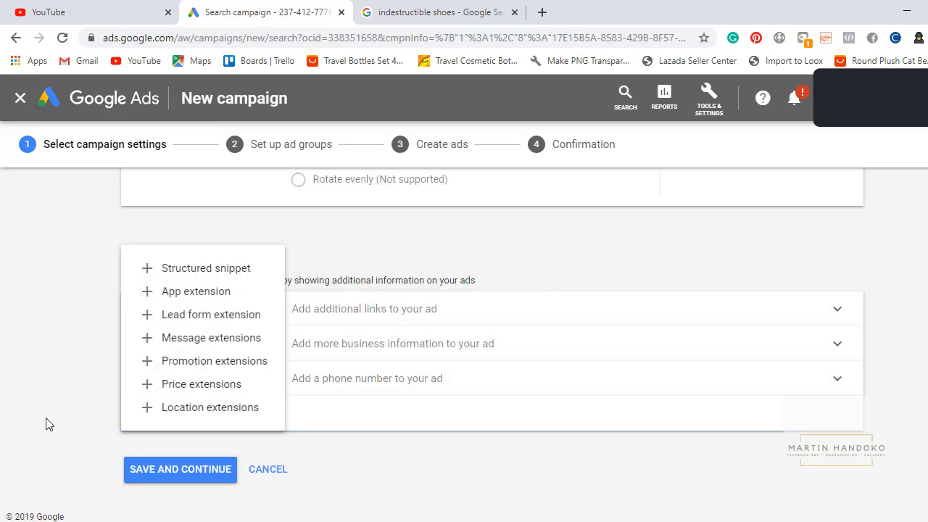
left_click(142, 441)
left_click(172, 417)
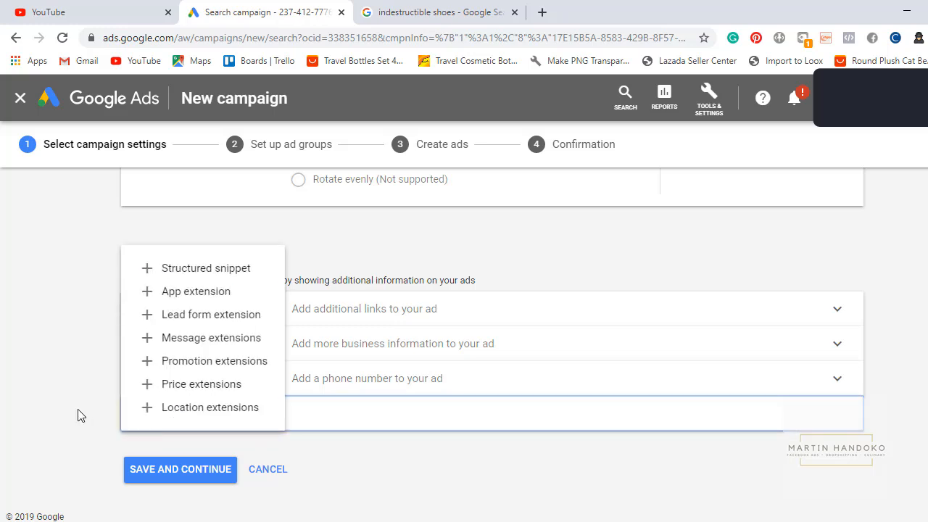
left_click(112, 420)
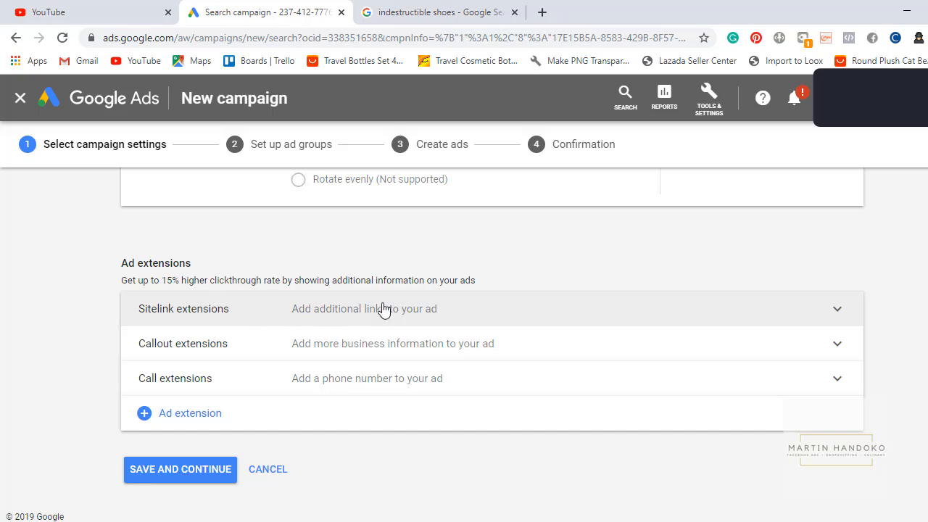
- Switch to the Google search results and search for "tiket murah ke bali" to examine the sitelinks in the ads
left_click(423, 14)
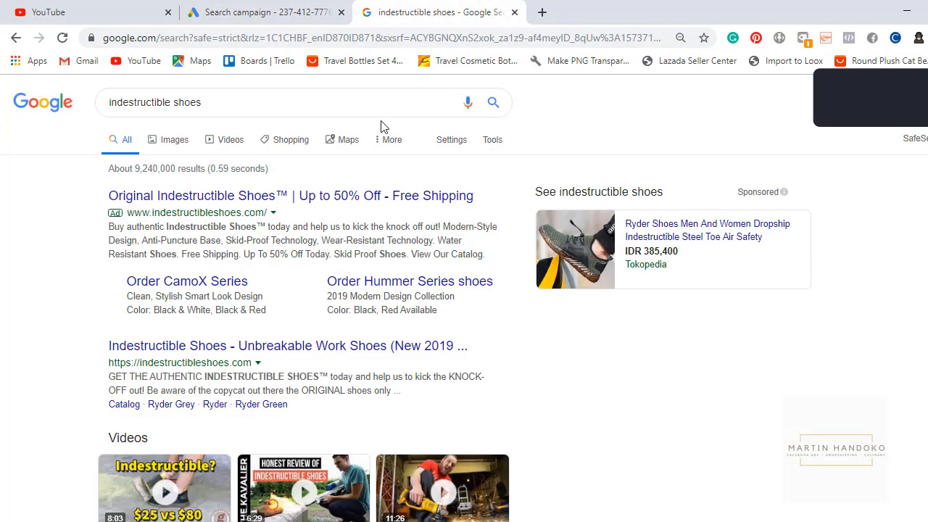
triple_click(242, 107)
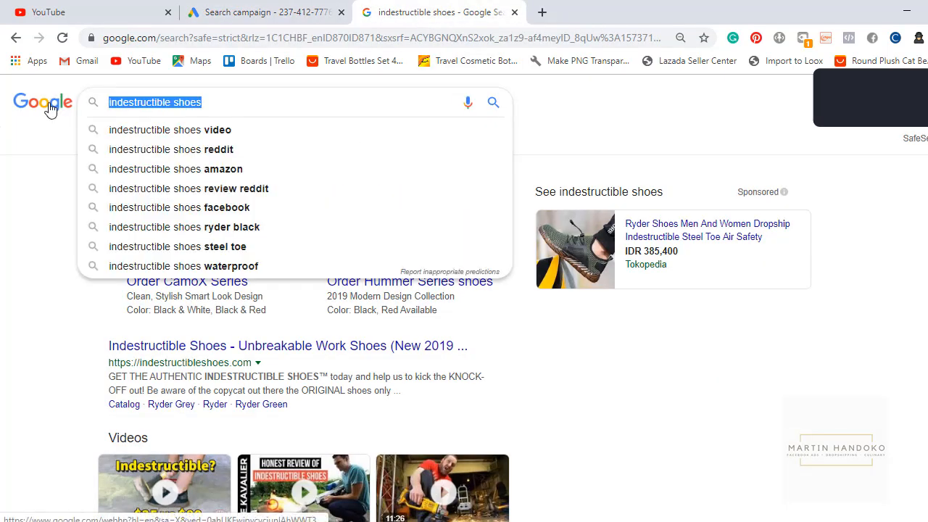
type("tik")
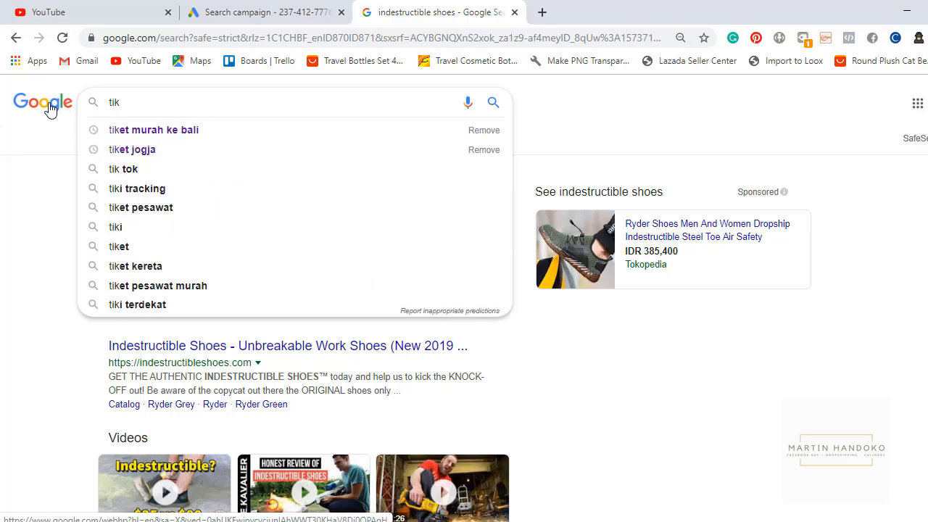
key("Down")
key("Return")
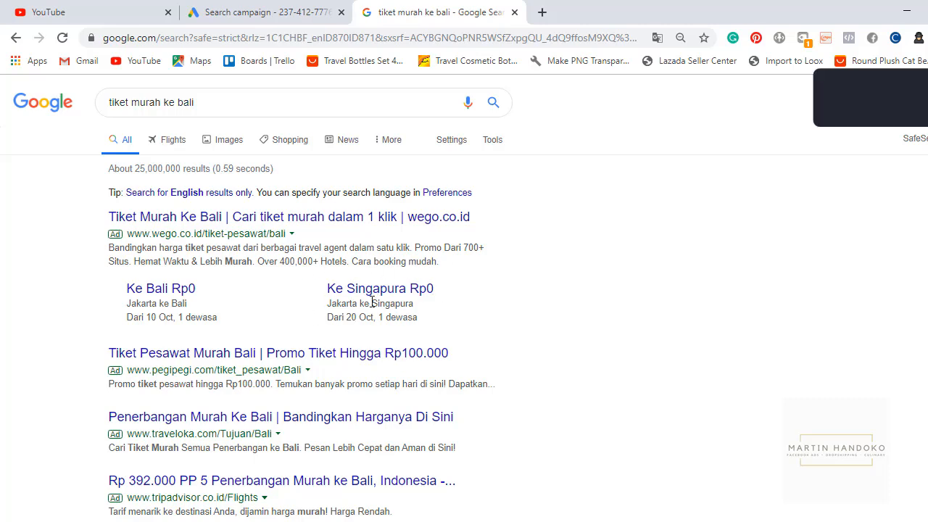
- Back in the Google Ads campaign, select the sitelink extensions Cufflink Superhero, Design Cufflink Unik and Mau Tanya lebih detail?
left_click(265, 11)
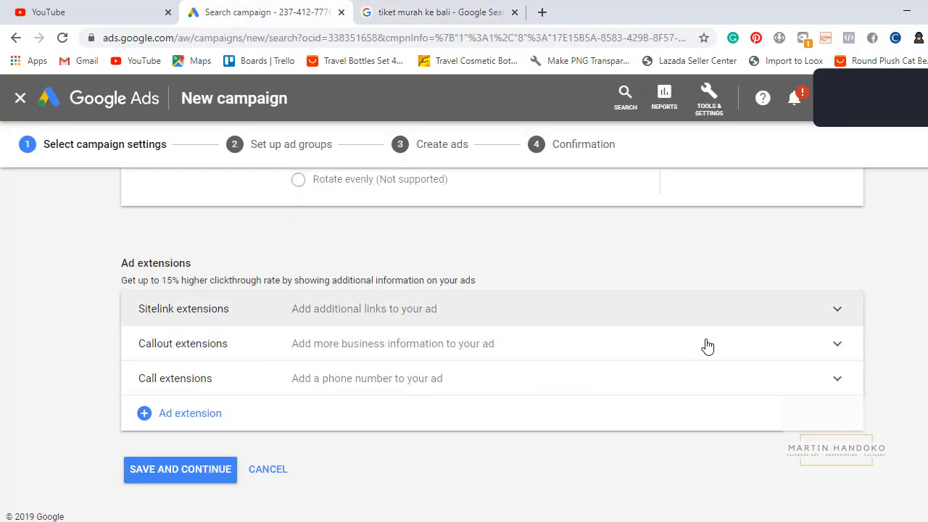
left_click(834, 312)
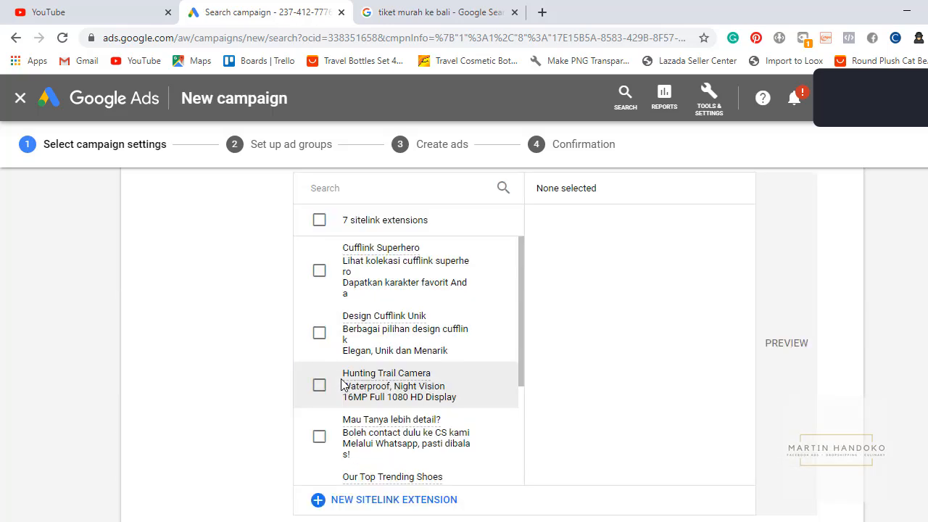
scroll(363, 385, "up", 2)
scroll(423, 364, "down", 1)
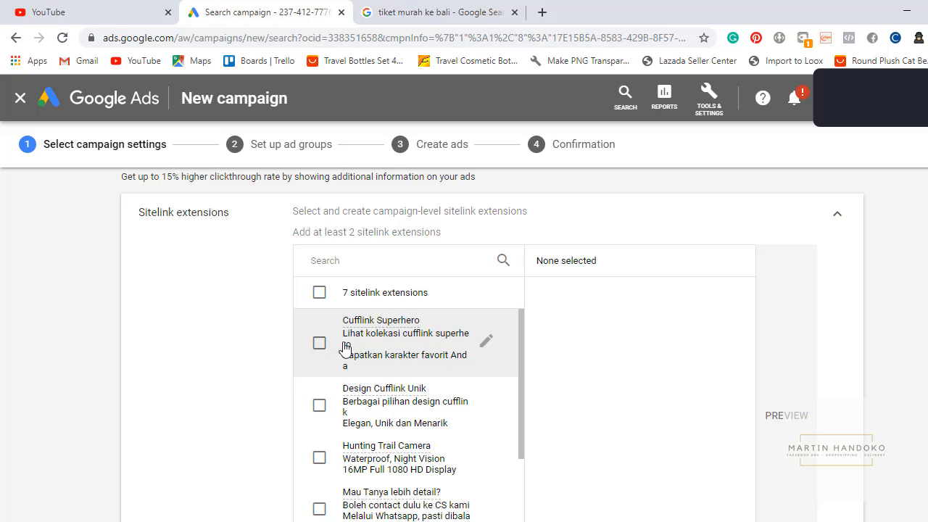
left_click(319, 344)
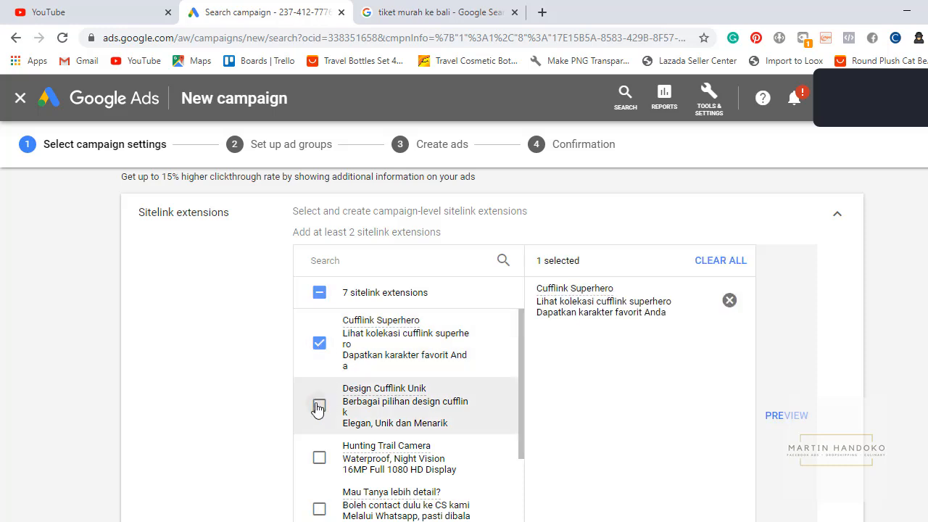
left_click(319, 406)
scroll(312, 417, "down", 1)
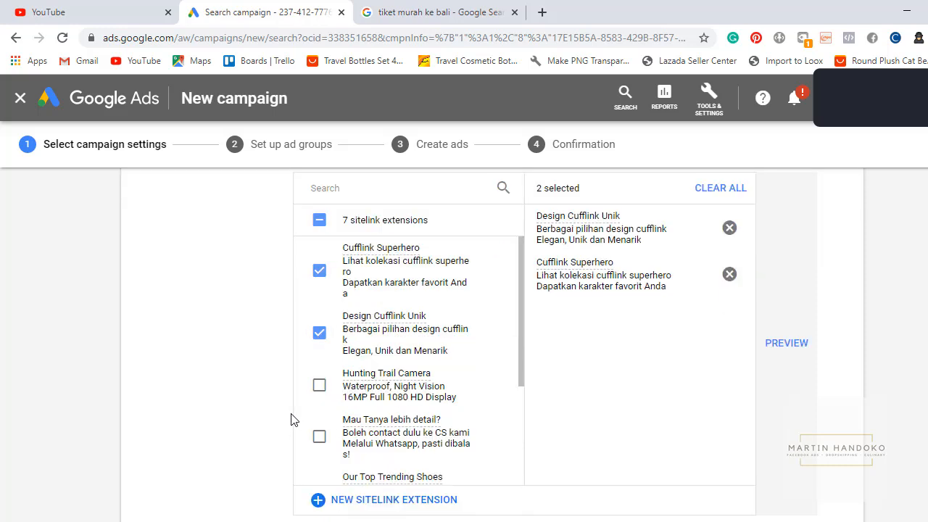
left_click(319, 439)
scroll(319, 443, "down", 1)
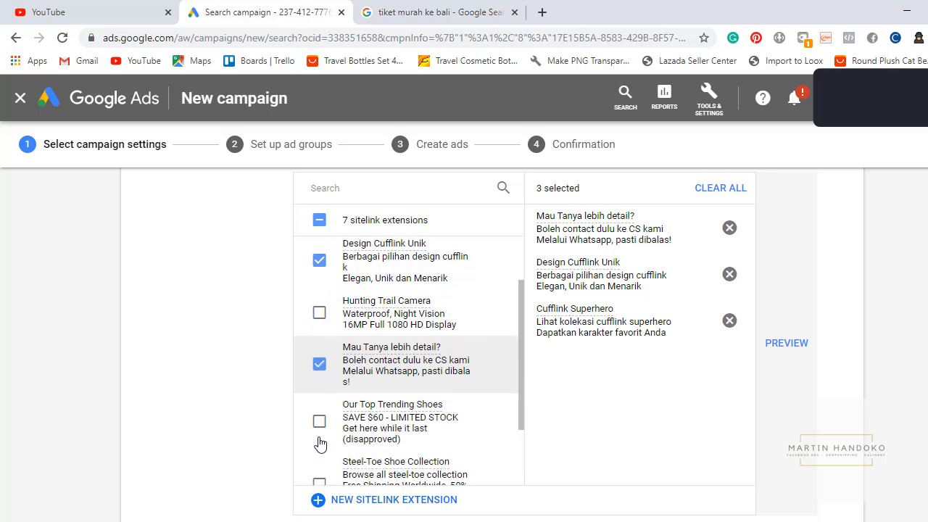
scroll(319, 443, "down", 3)
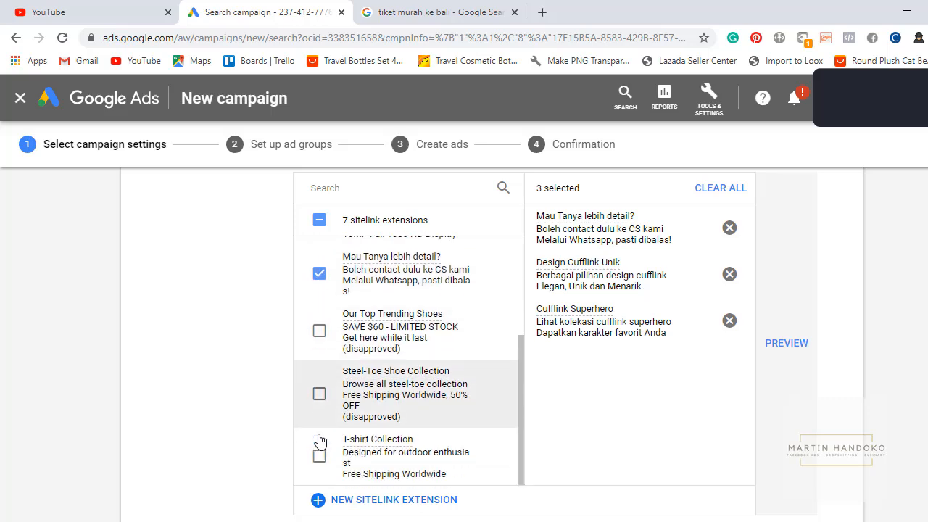
scroll(319, 448, "up", 1)
scroll(319, 447, "up", 4)
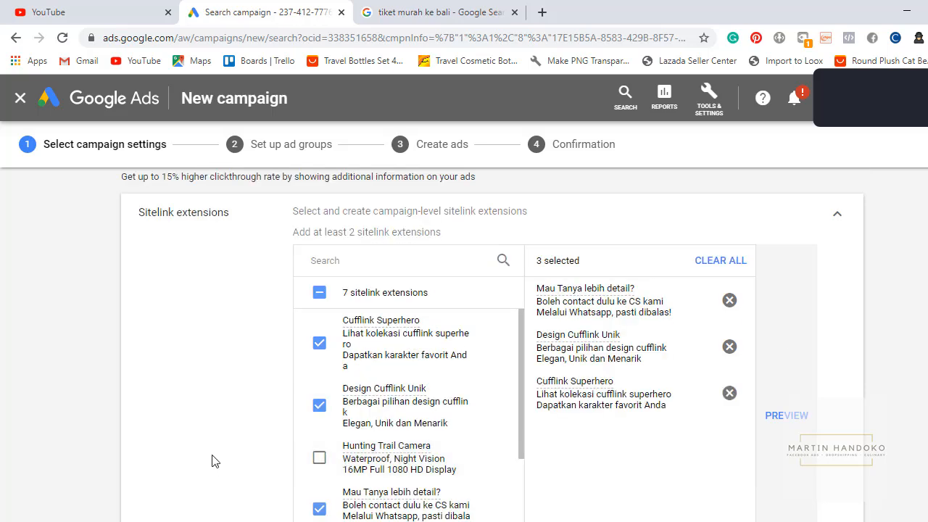
scroll(779, 402, "down", 2)
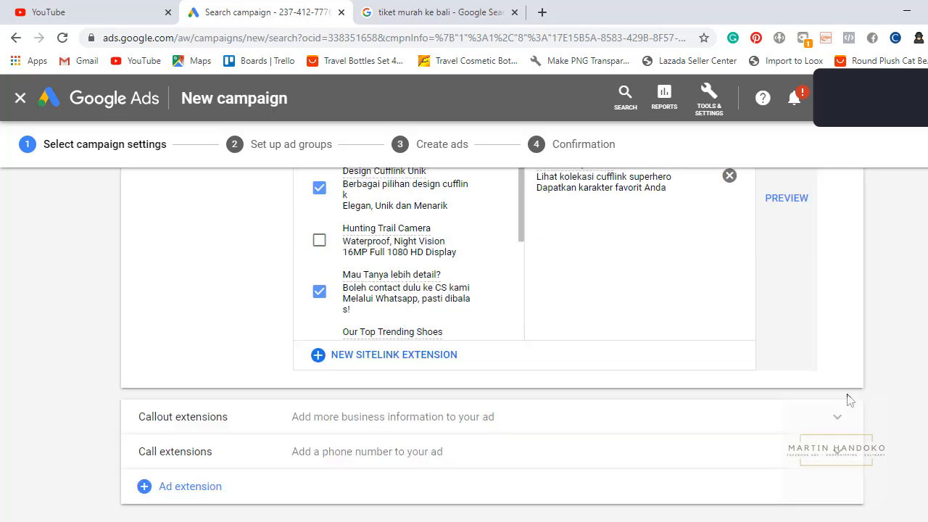
scroll(796, 280, "up", 2)
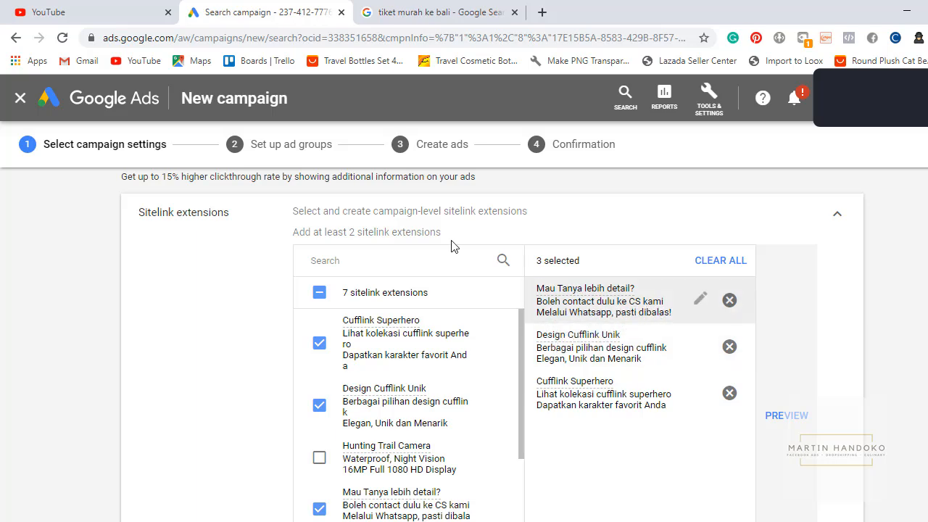
- Draft a new sitelink extension with the text "Ke Bali Rp 0.-", check its description and final URL fields, and collapse the form without saving
left_click(407, 12)
key("ctrl+shift+Tab")
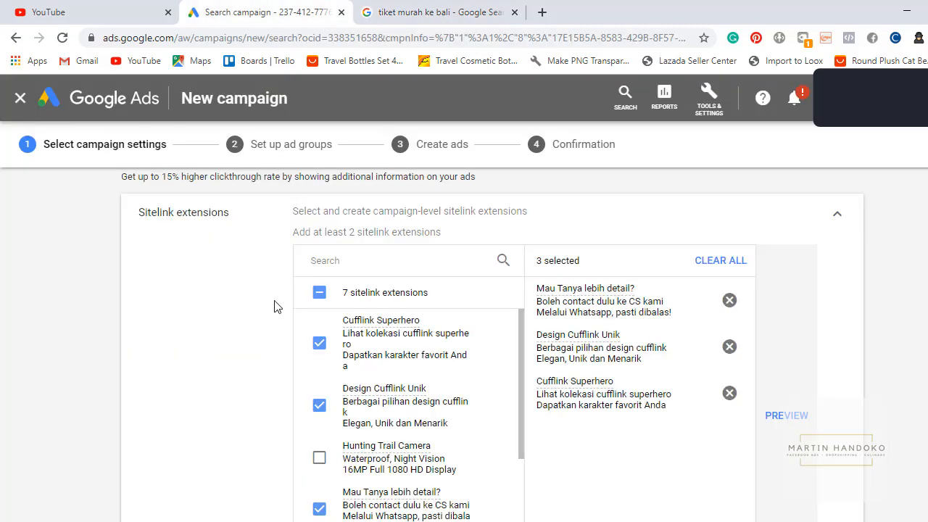
scroll(254, 334, "down", 4)
scroll(234, 370, "up", 3)
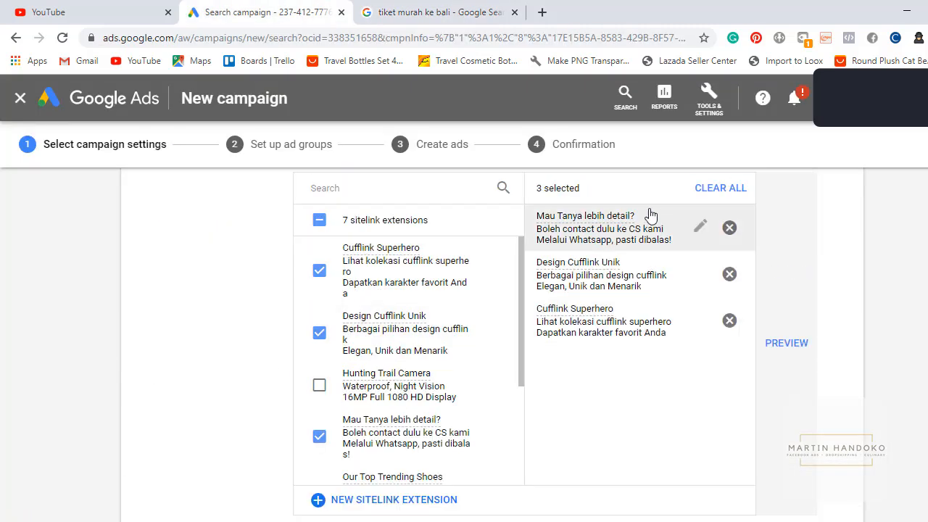
scroll(435, 283, "down", 3)
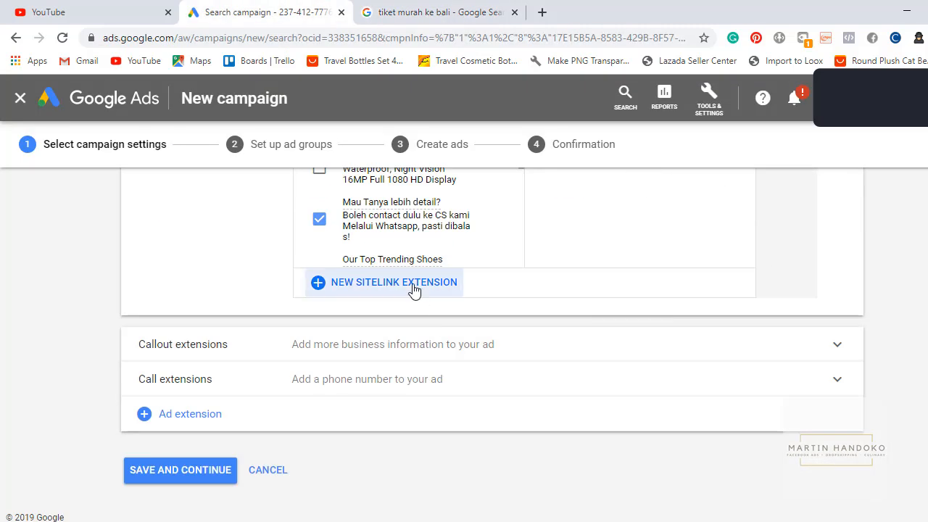
left_click(414, 289)
left_click(421, 250)
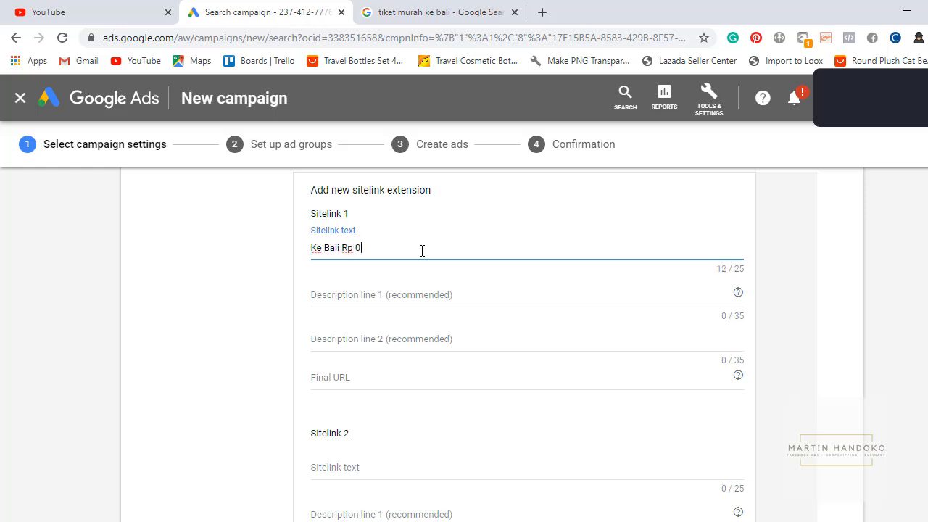
scroll(436, 289, "down", 1)
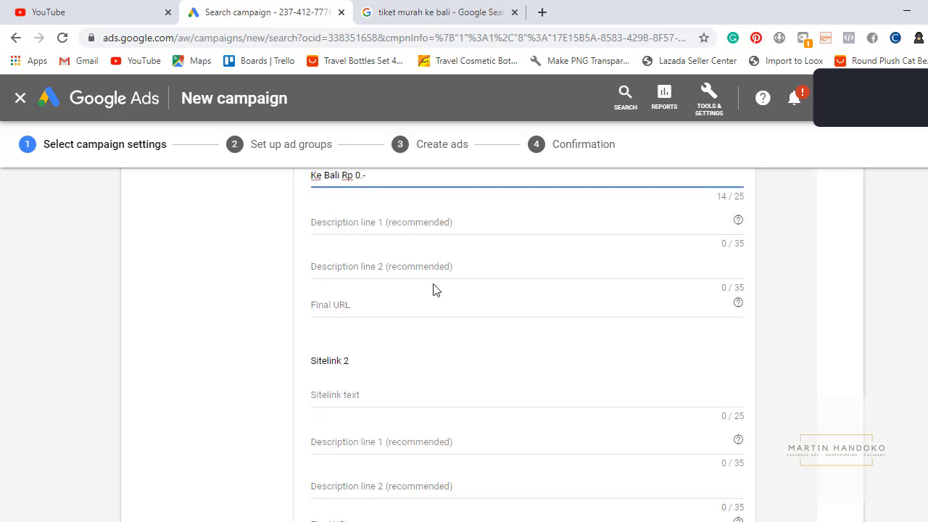
left_click(407, 224)
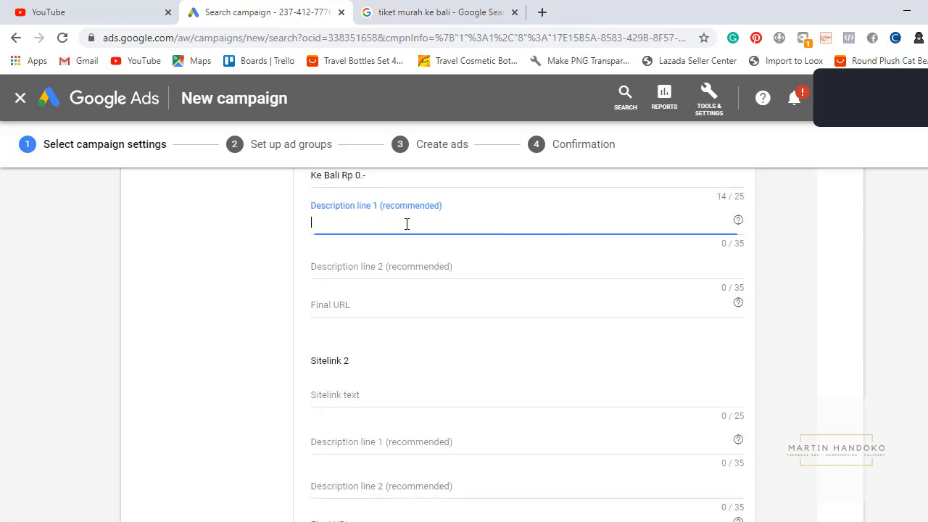
left_click(411, 268)
left_click(386, 305)
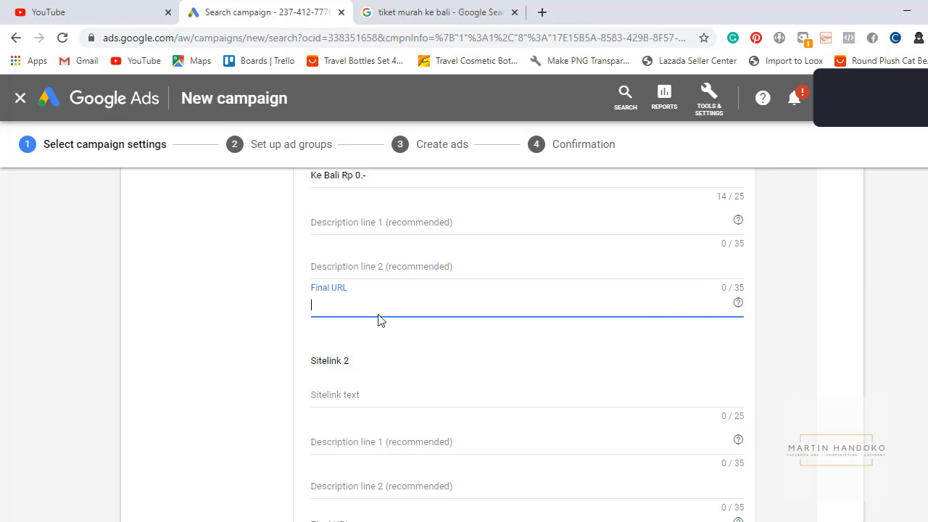
scroll(380, 321, "up", 5)
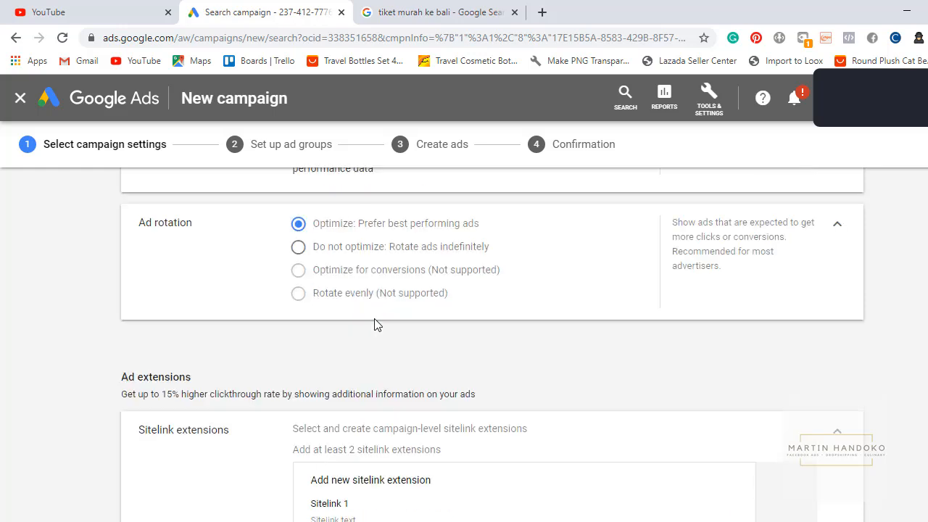
left_click(836, 434)
- Select the existing callout extensions Pengiriman Cepat and Model Unik for the campaign
scroll(290, 348, "down", 1)
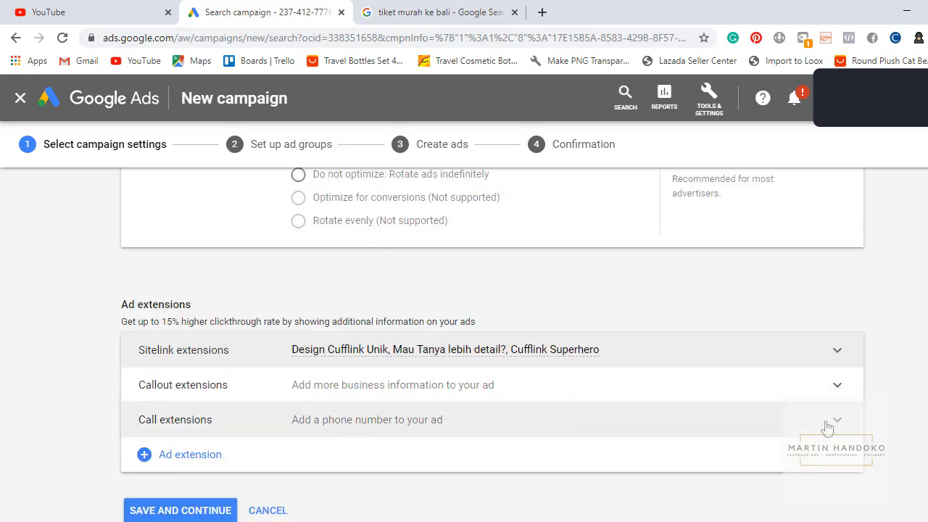
left_click(781, 385)
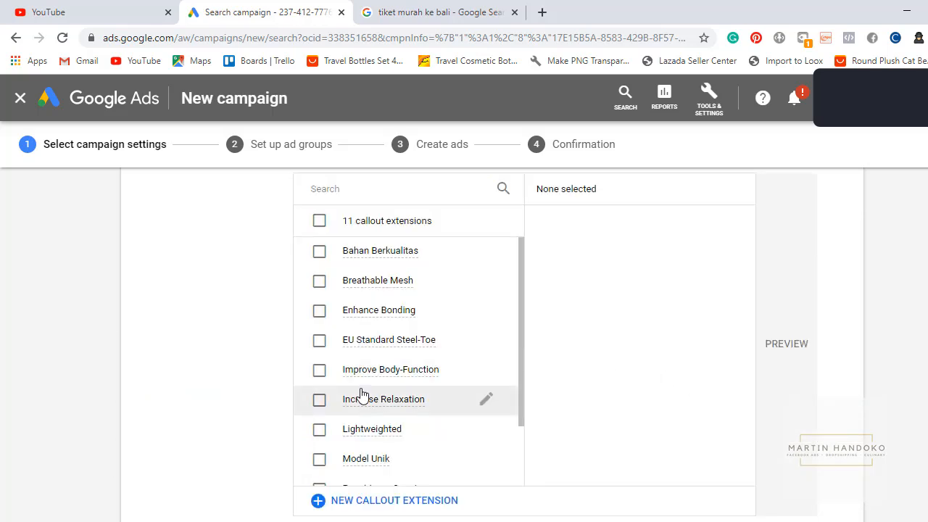
scroll(366, 395, "up", 5)
scroll(375, 400, "down", 4)
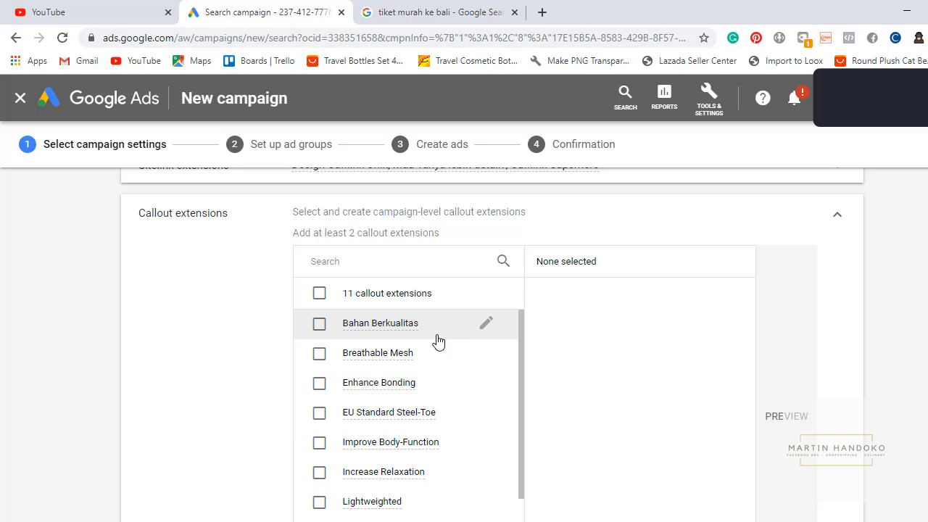
scroll(438, 341, "down", 1)
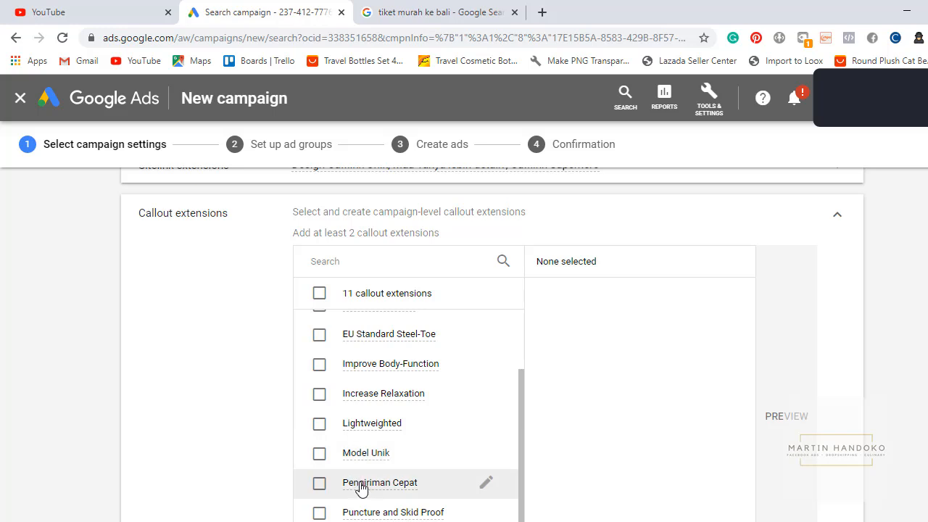
left_click(384, 488)
left_click(389, 463)
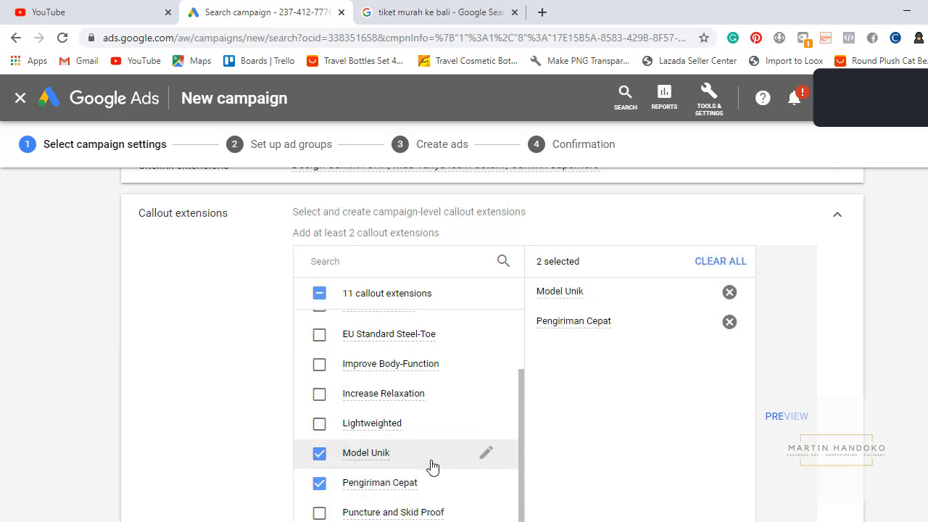
scroll(431, 464, "down", 3)
scroll(429, 458, "up", 2)
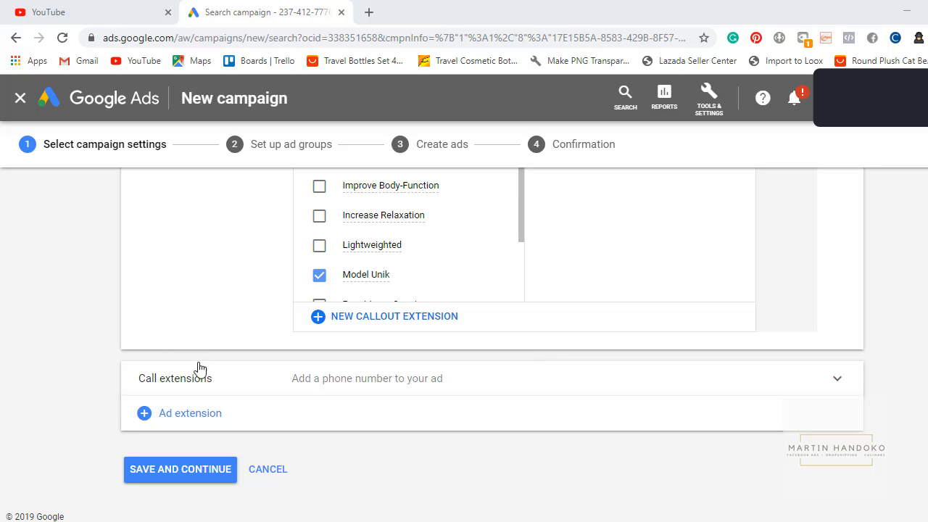
- Check the additional ad extension types without adding one, and save the campaign settings to continue to the ad group setup
left_click(191, 414)
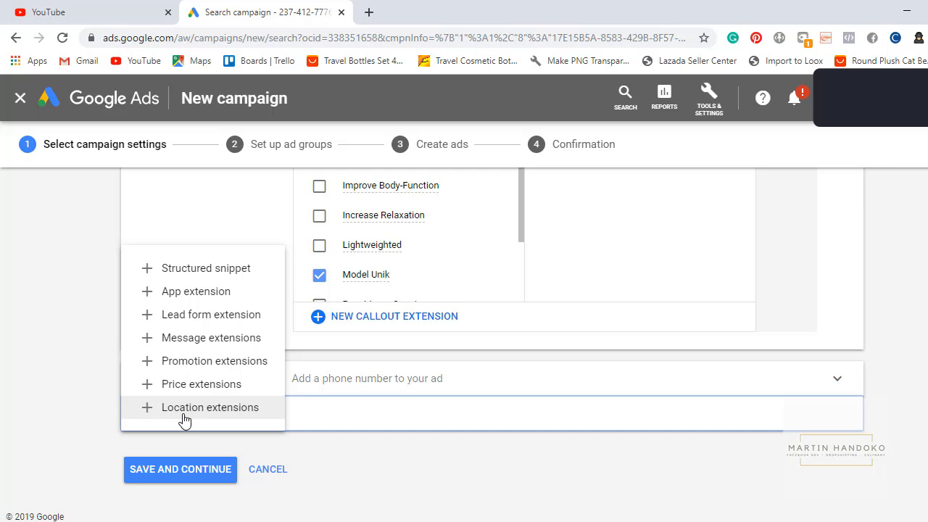
left_click(375, 444)
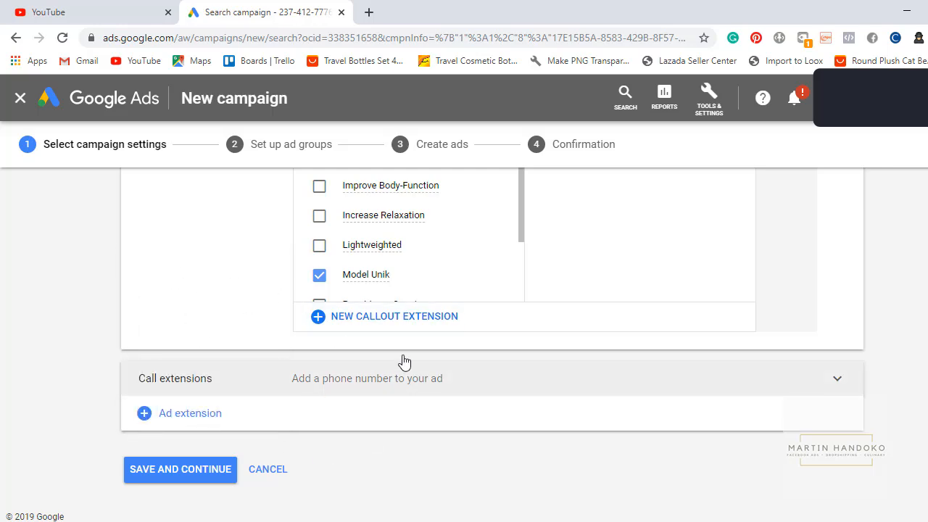
scroll(269, 428, "up", 4)
scroll(251, 438, "down", 4)
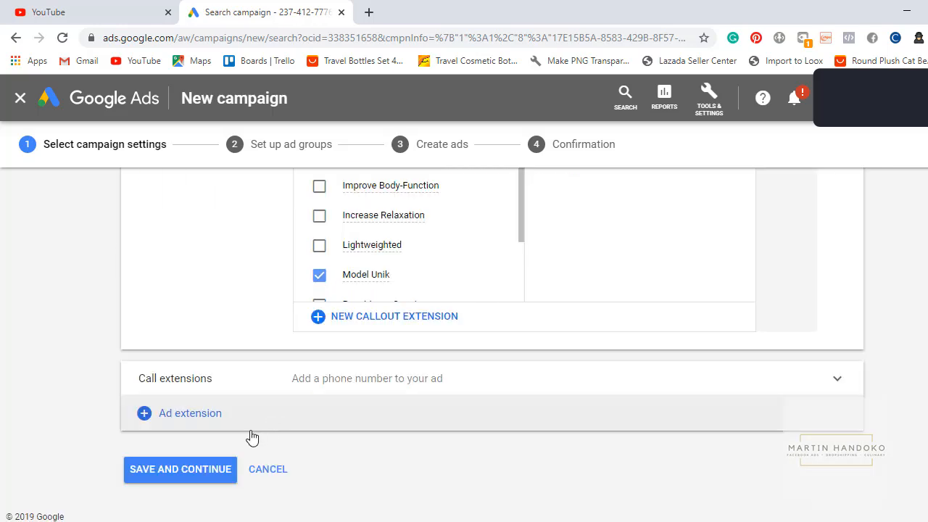
left_click(142, 471)
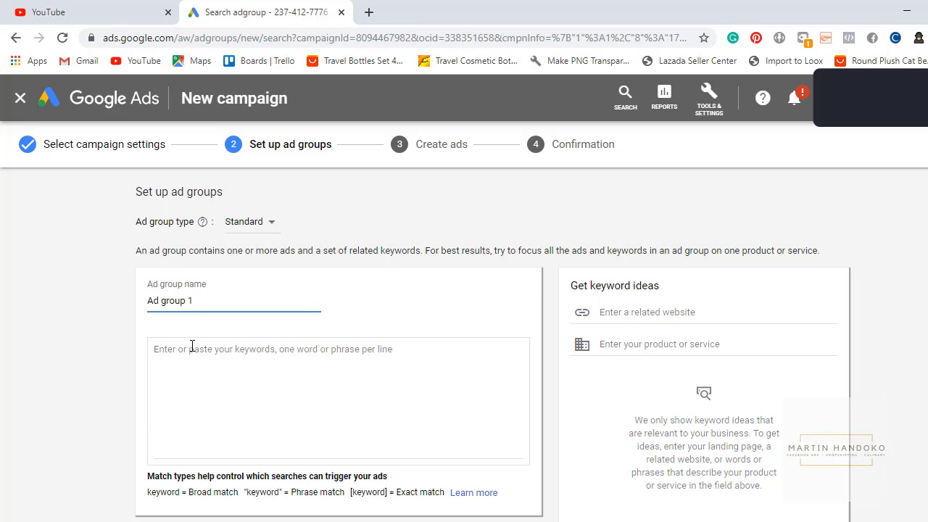
- Rename the ad group as "Jual Sepatu Pria"
left_click_drag(196, 300, 95, 317)
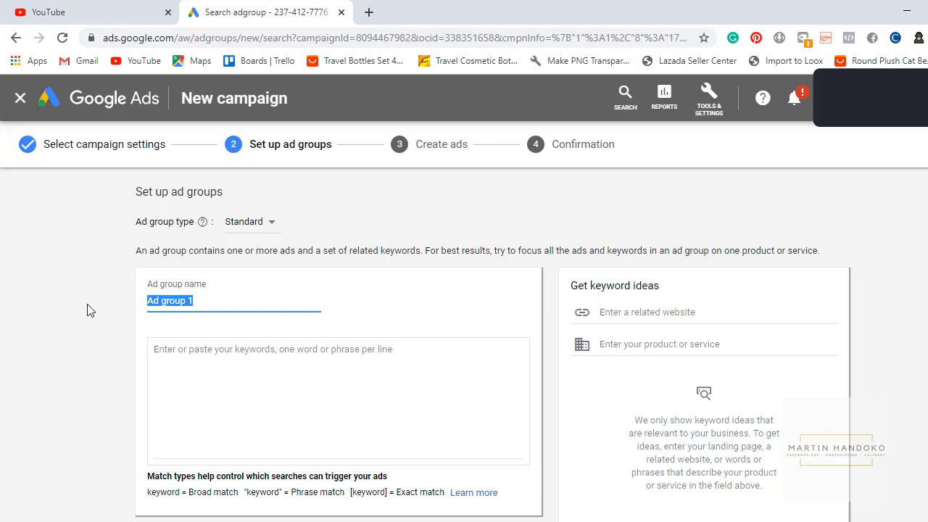
type("Jual Spe")
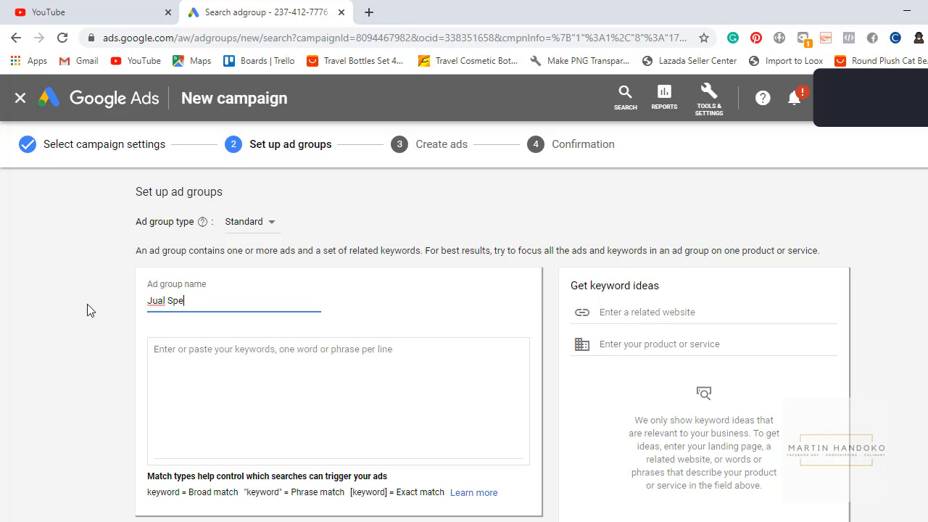
key("BackSpace")
key("BackSpace")
type("epatu Pria")
left_click(238, 353)
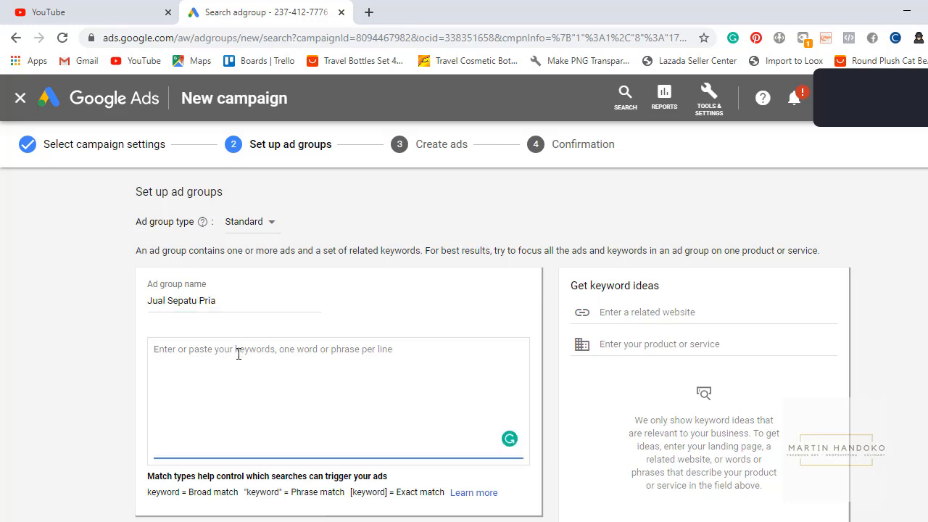
- Enter "Jual Sepatu Pria" as the first keyword of the ad group
type("Jual")
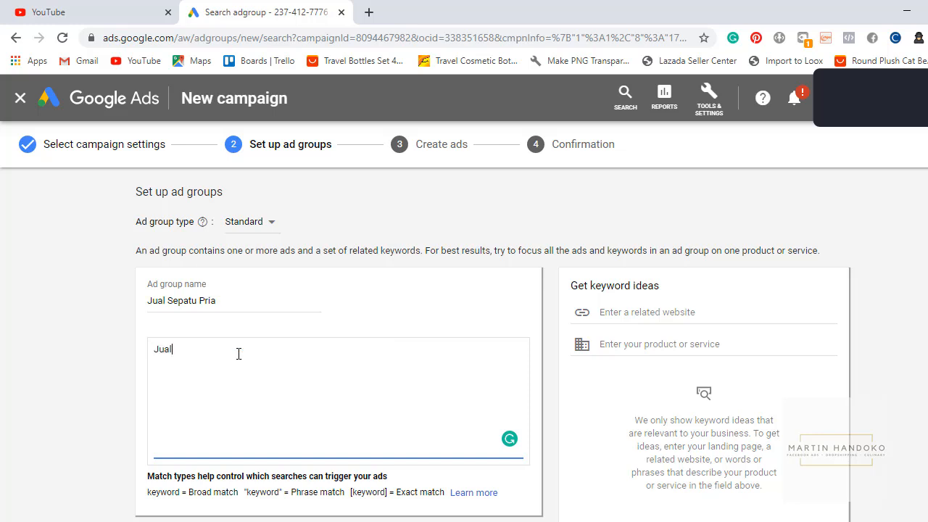
type(" Sepatu Pria")
scroll(725, 391, "down", 1)
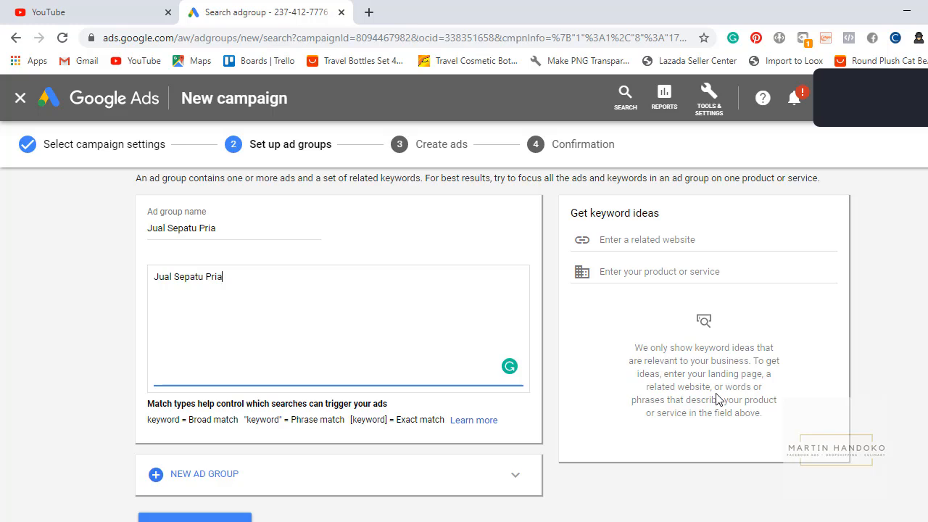
scroll(718, 399, "up", 1)
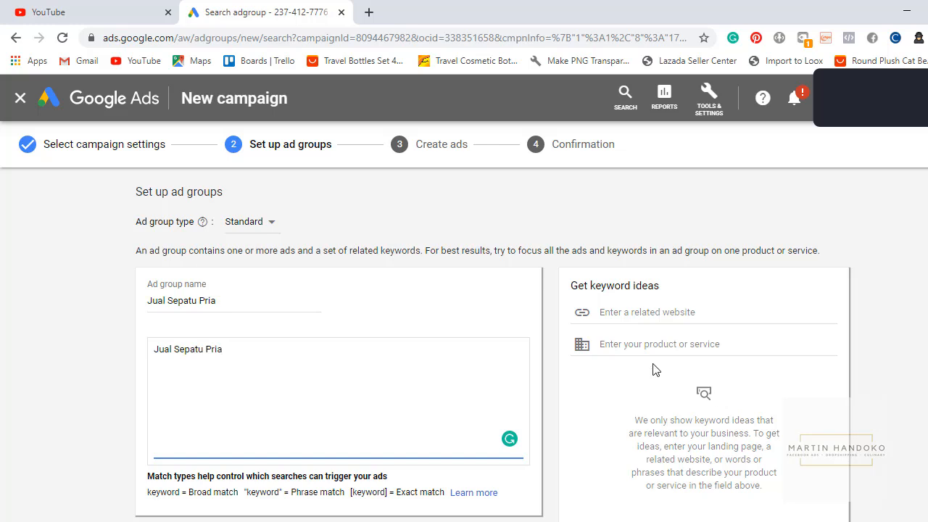
- Get keyword ideas for the product "Sepatu Pria" and look through the suggested keywords
left_click(647, 340)
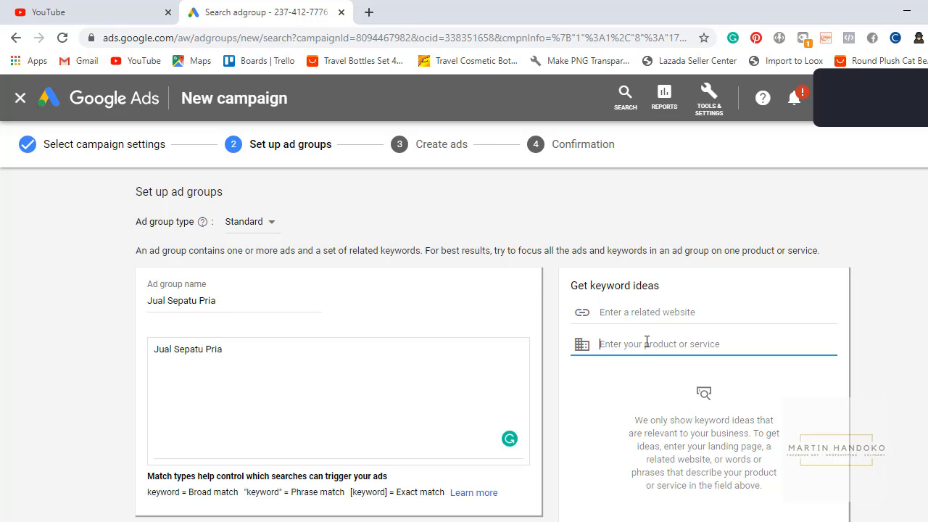
type("Sepatu ")
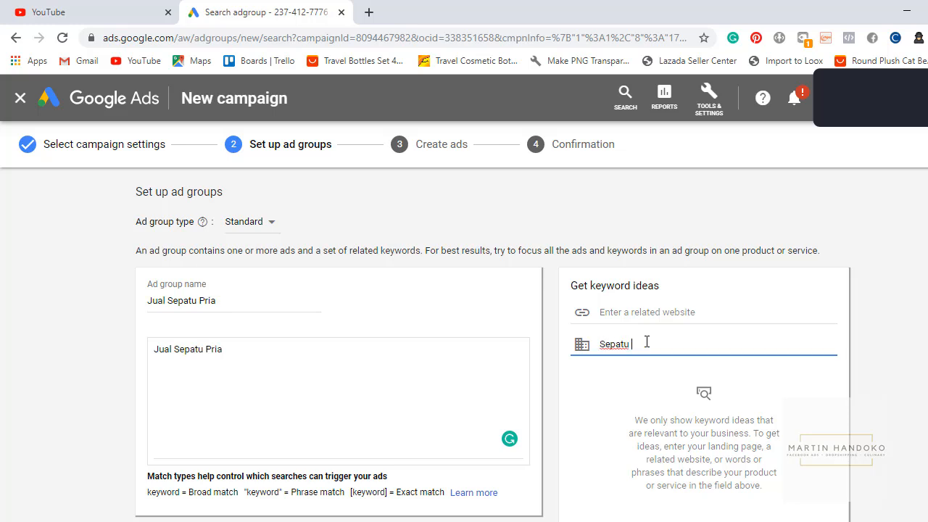
type("Pria")
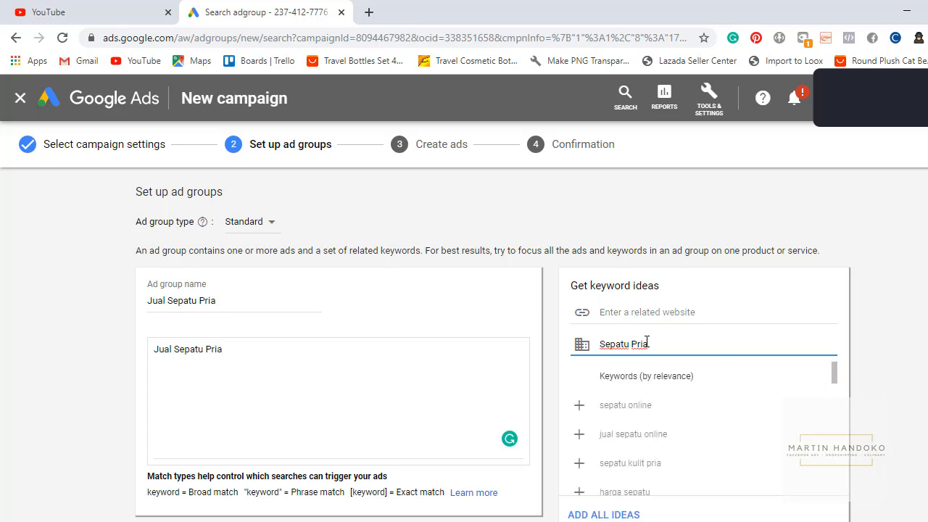
scroll(648, 423, "down", 5)
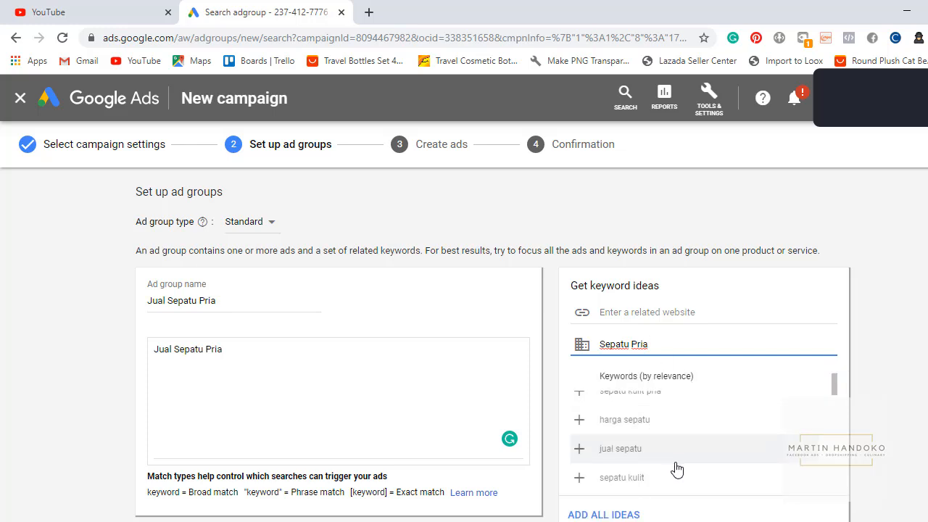
scroll(677, 472, "down", 6)
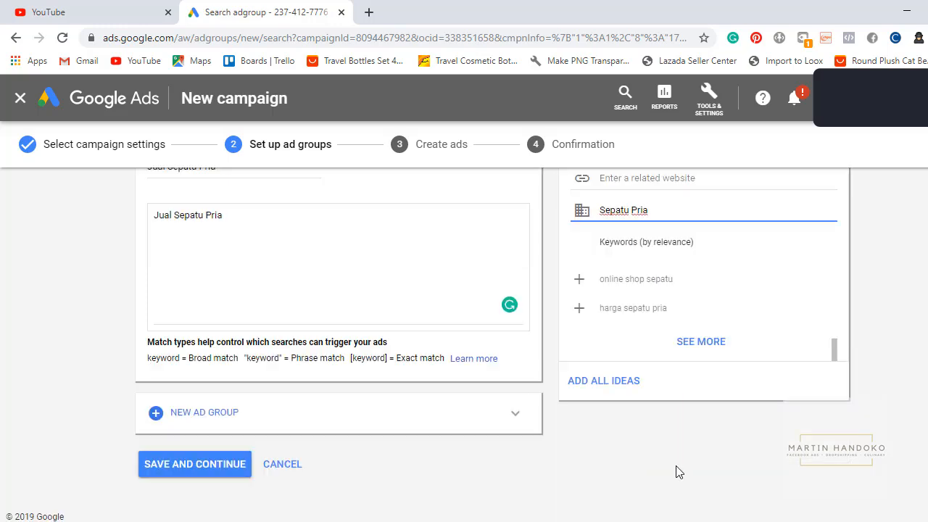
scroll(677, 473, "up", 3)
scroll(674, 470, "up", 10)
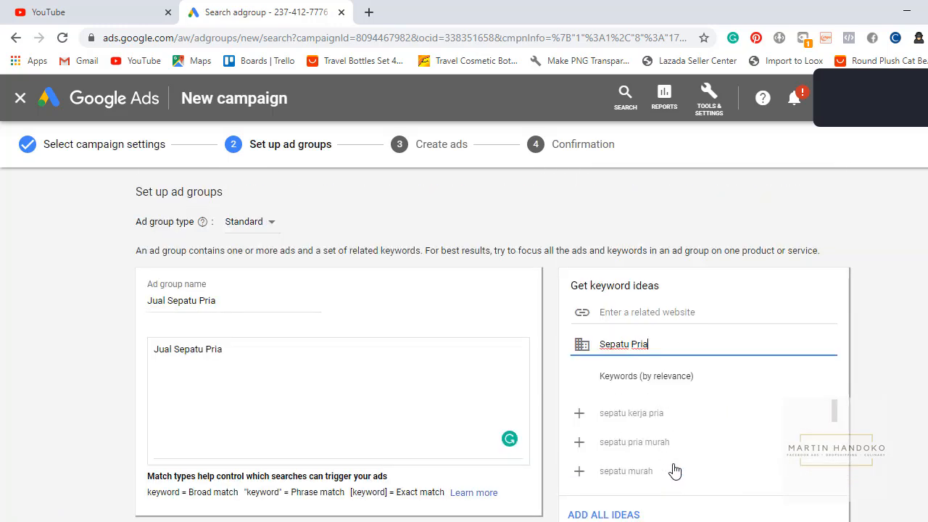
scroll(666, 457, "up", 4)
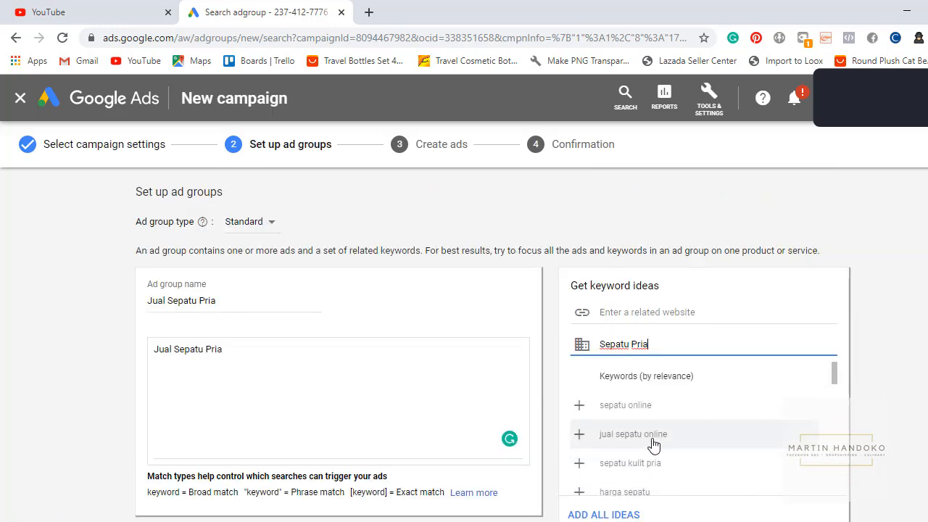
- Add the suggested keywords sepatu online, jual sepatu online, harga sepatu and sepatu kulit pria to the ad group
left_click(654, 409)
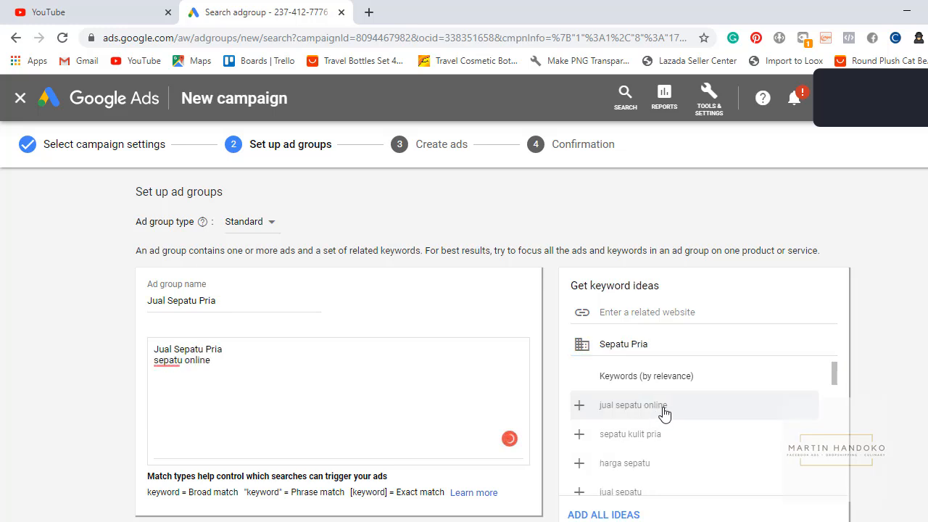
left_click(663, 411)
left_click(654, 435)
left_click(658, 411)
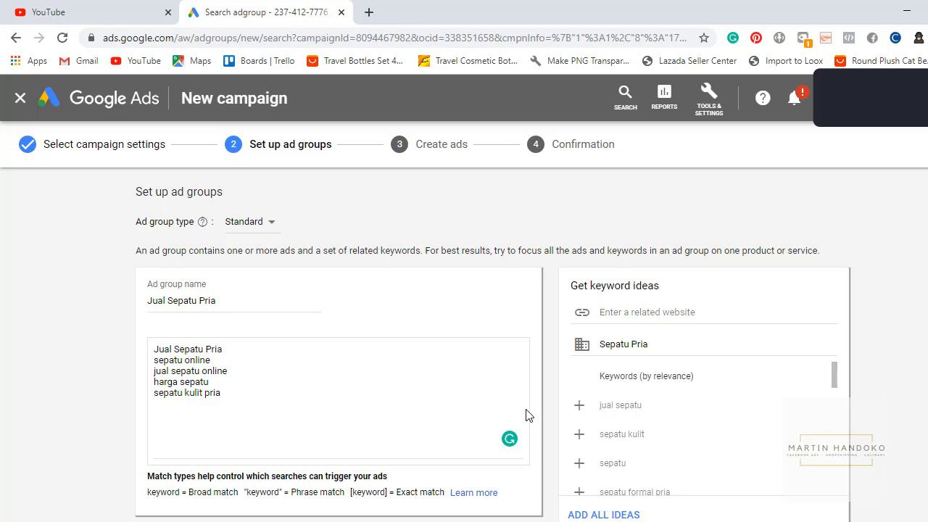
- Open Keyword Planner in a new browser tab and switch to it
left_click(711, 104)
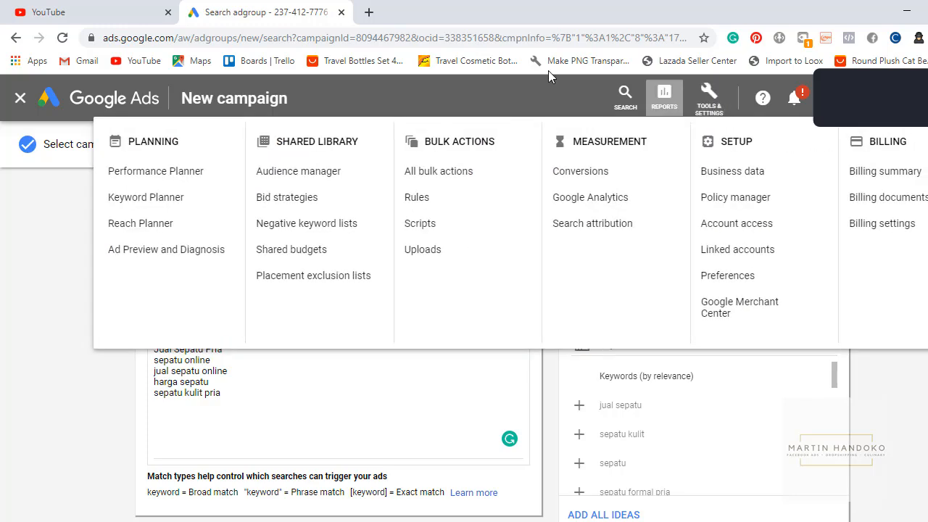
right_click(132, 203)
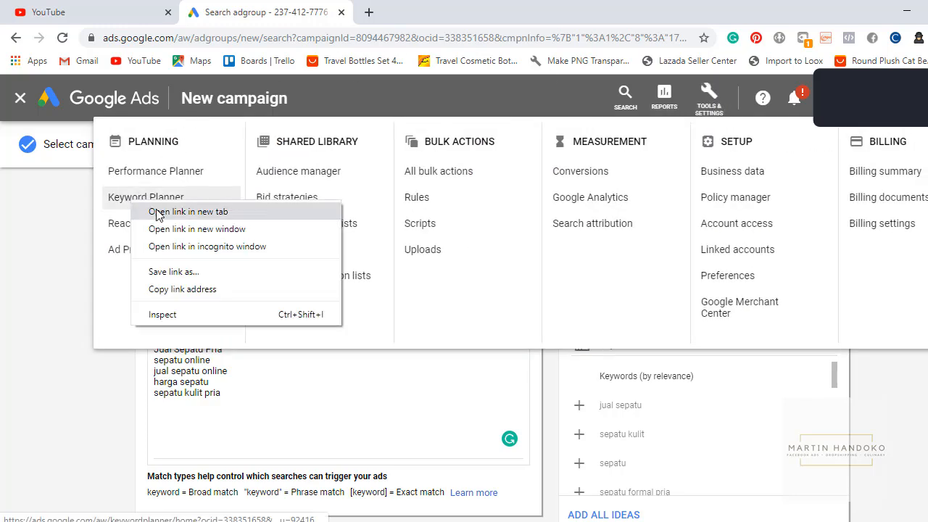
left_click(154, 211)
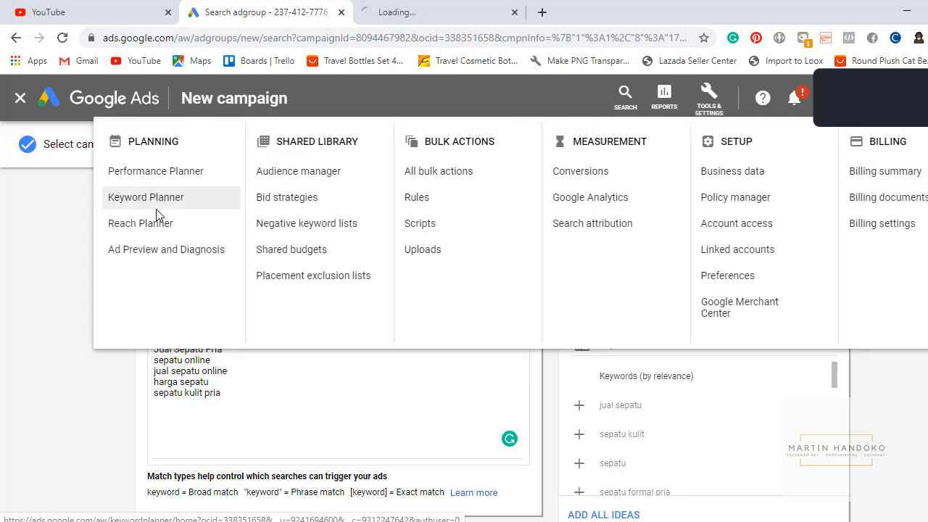
left_click(460, 6)
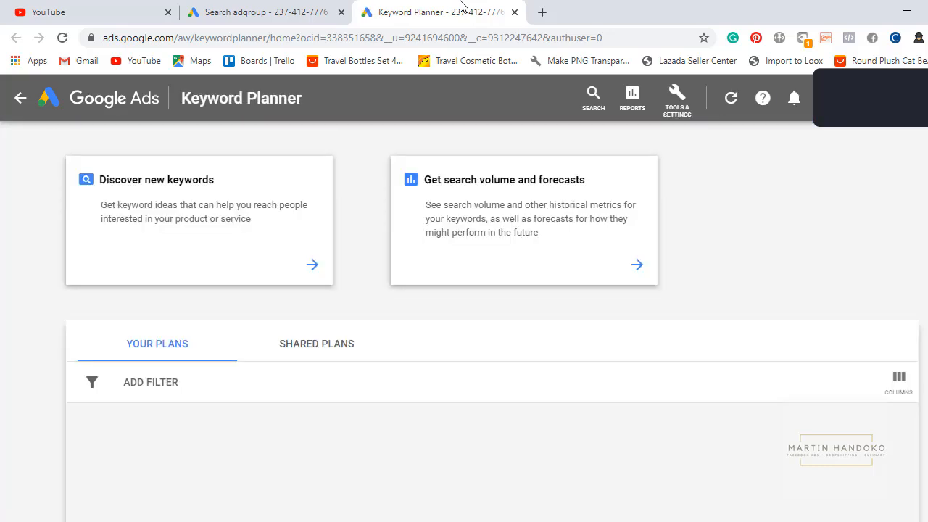
- Discover new keywords in Keyword Planner for the term "Jual sepatu Pria"
left_click(230, 210)
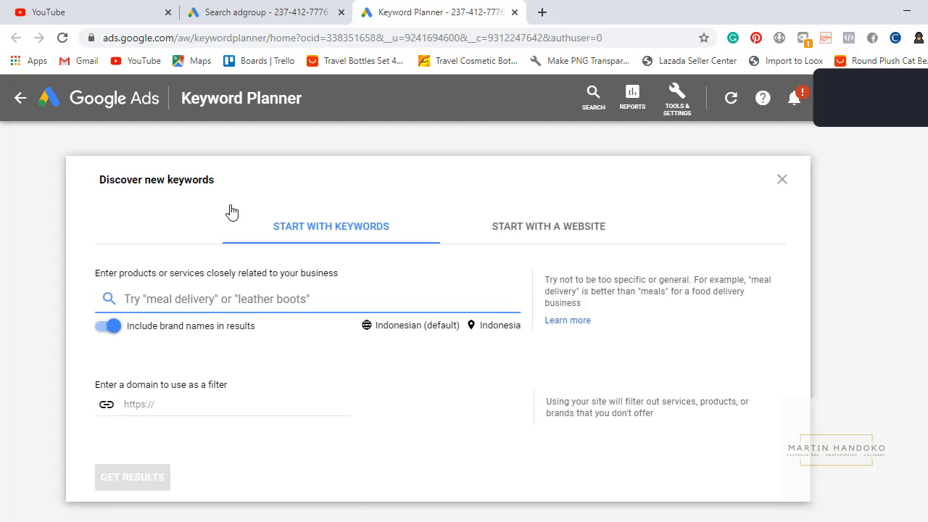
type("Jua")
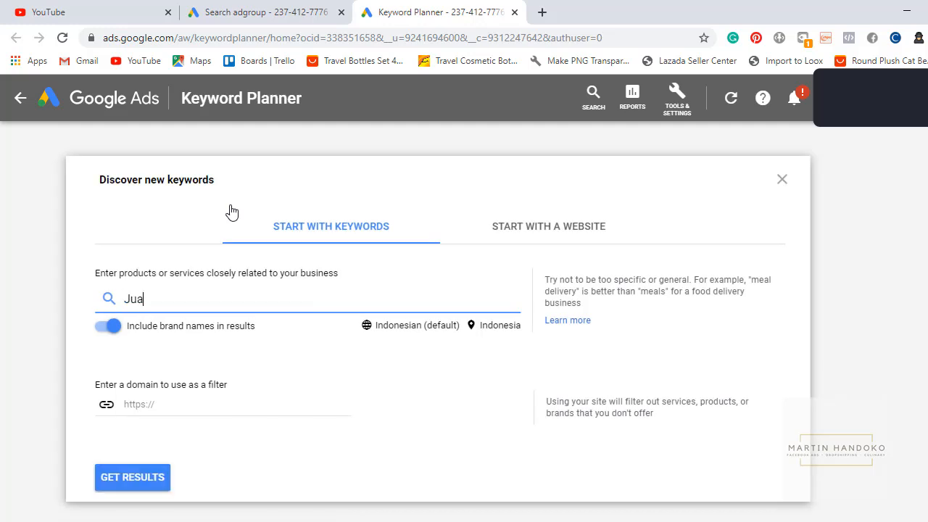
type("l sepatu Pria")
key("Return")
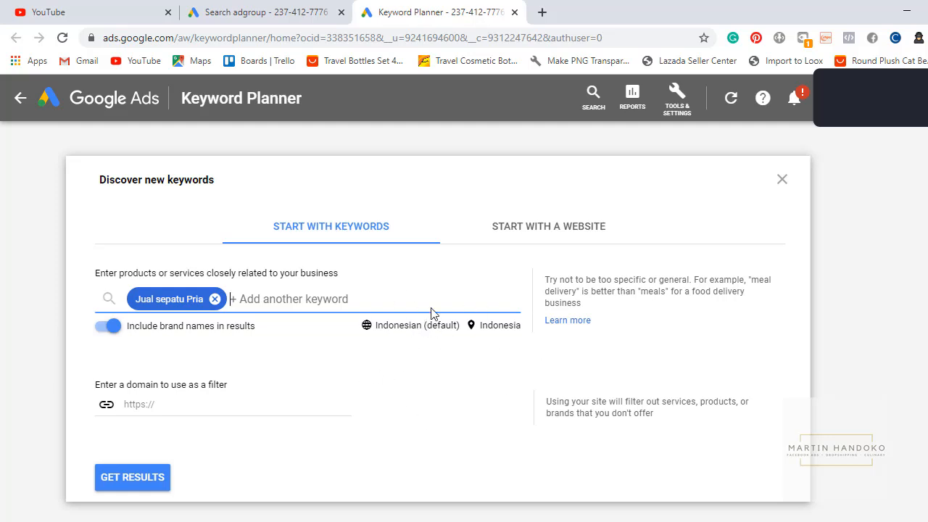
left_click(135, 478)
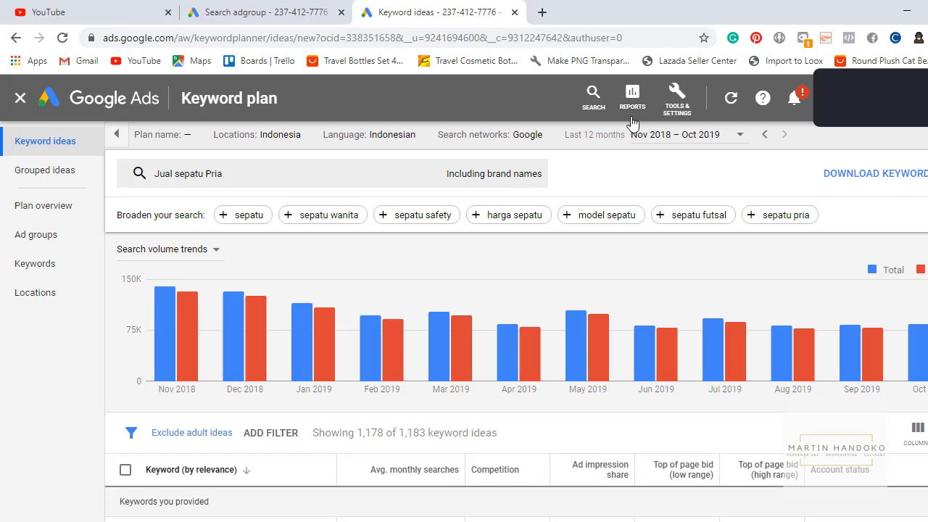
- Check the date range options, sort the keyword ideas by average monthly searches, and review their competition and top-of-page bids
left_click(747, 147)
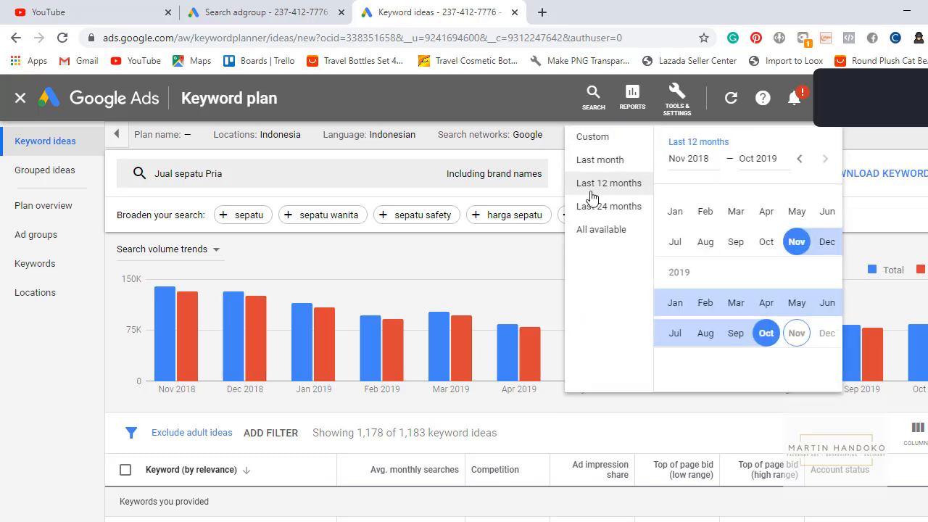
left_click(492, 258)
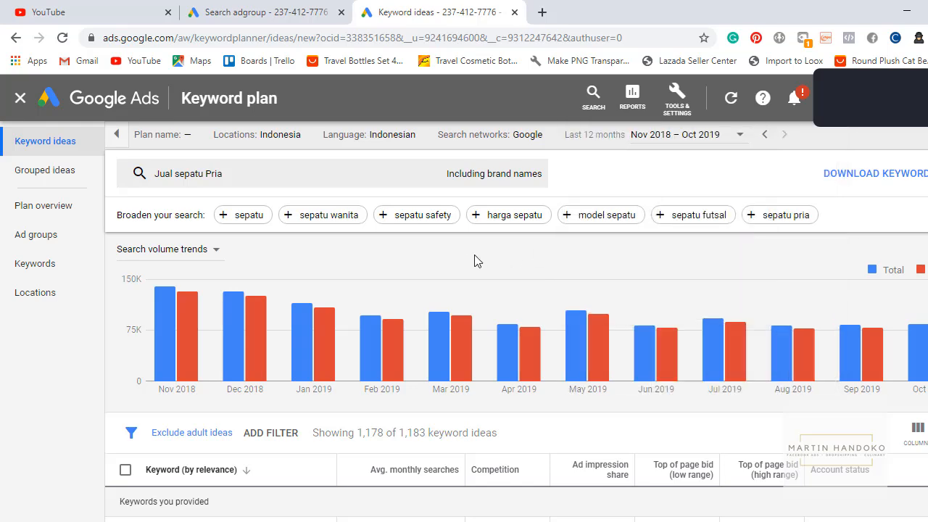
scroll(465, 263, "down", 3)
scroll(450, 297, "up", 2)
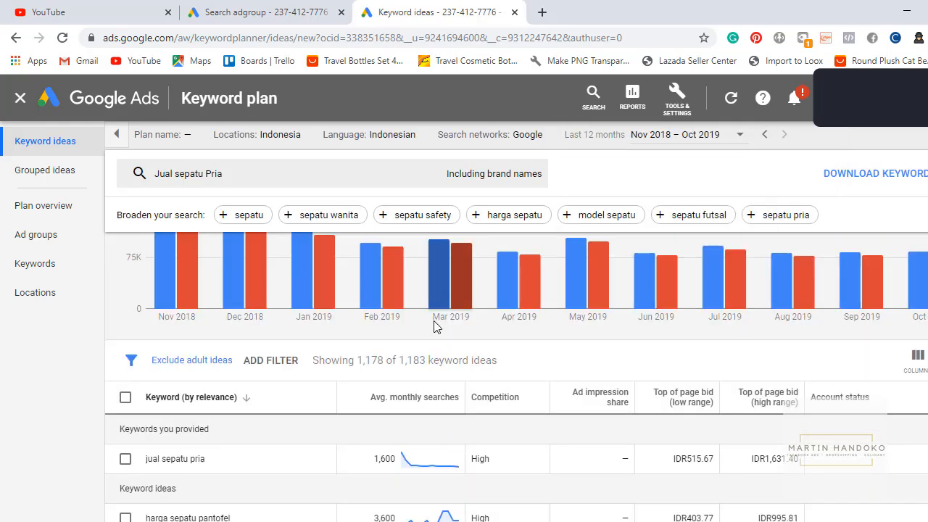
left_click(405, 403)
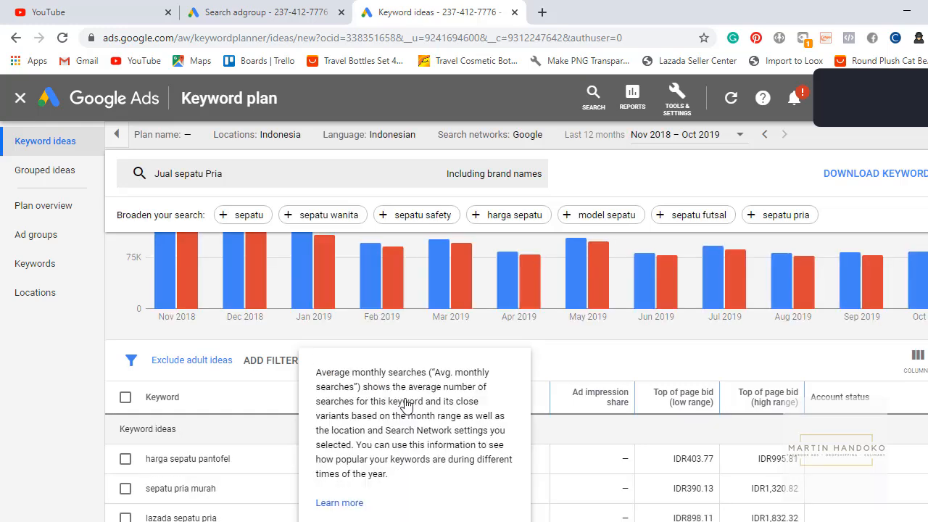
scroll(701, 444, "down", 5)
scroll(701, 444, "up", 3)
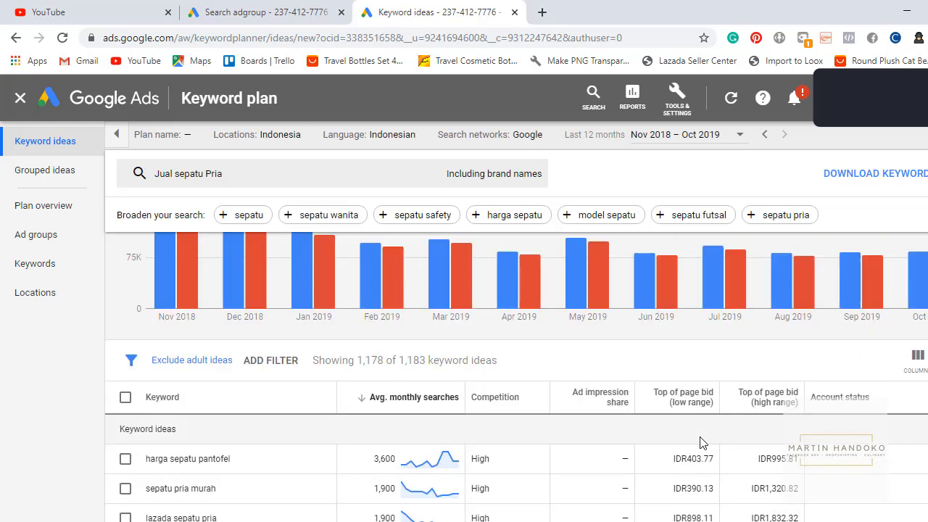
scroll(852, 401, "down", 1)
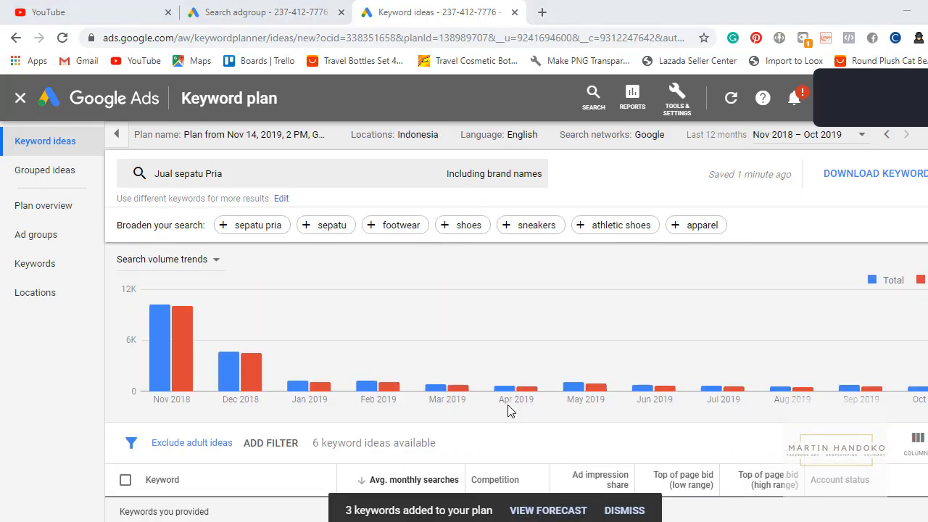
scroll(511, 410, "down", 3)
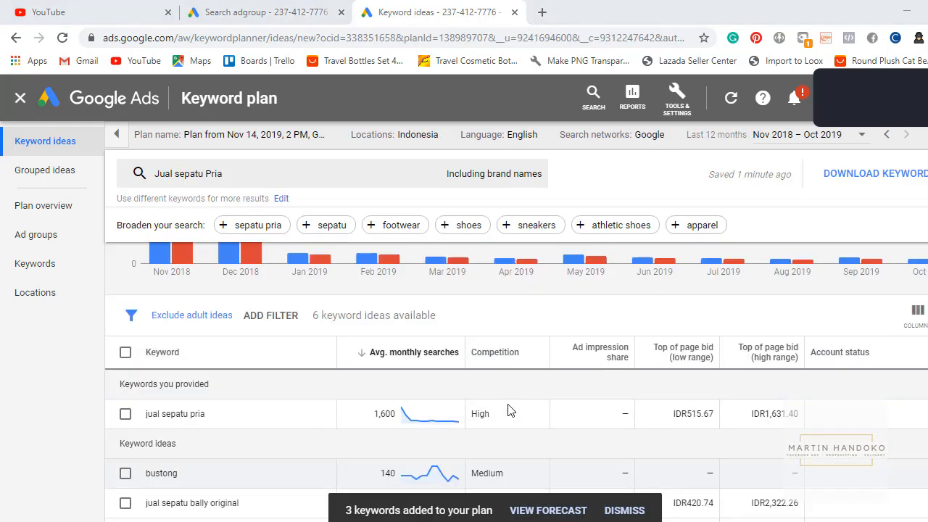
scroll(508, 408, "up", 2)
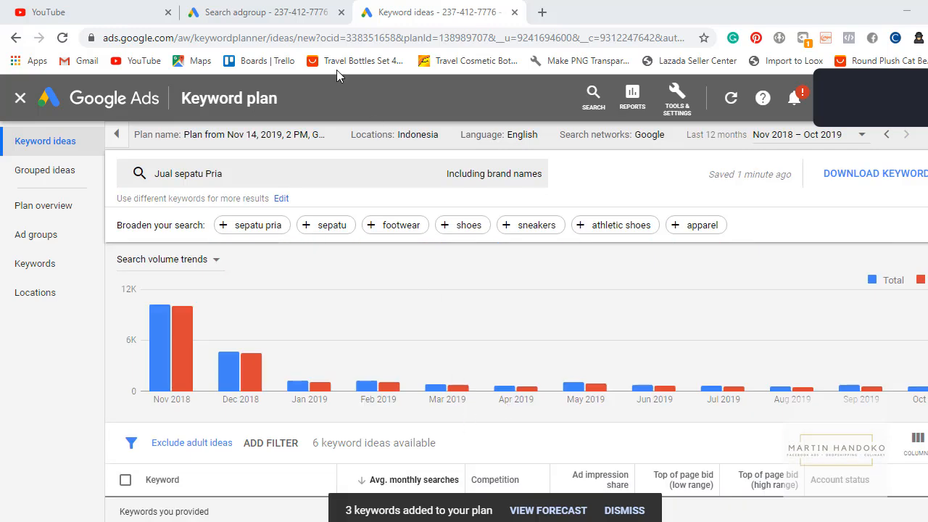
- Return to the campaign's ad group setup, dismiss the open tools list and review the entered keywords
left_click(261, 13)
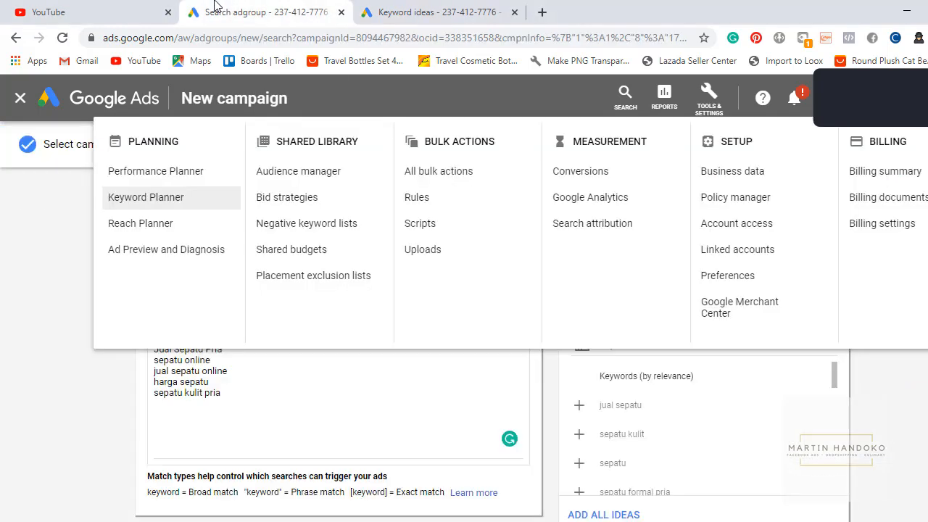
left_click(60, 324)
scroll(133, 426, "down", 1)
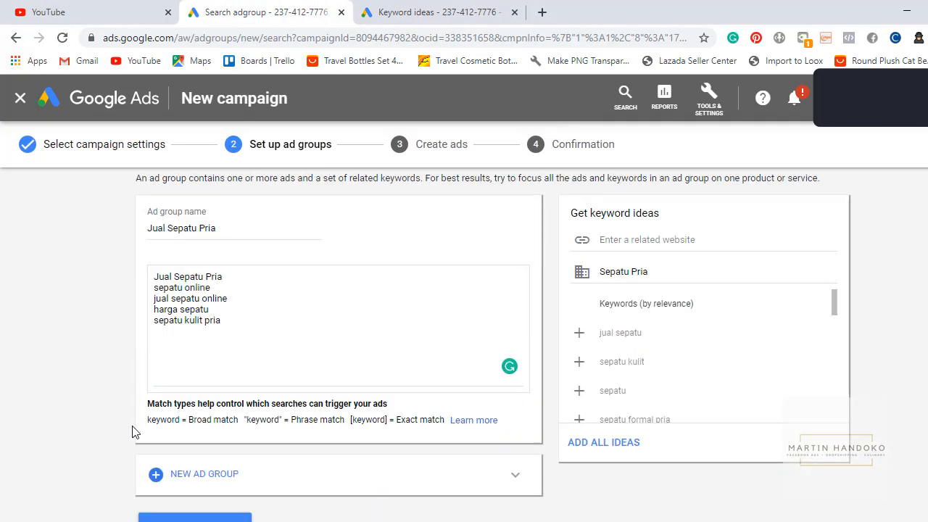
scroll(59, 405, "up", 1)
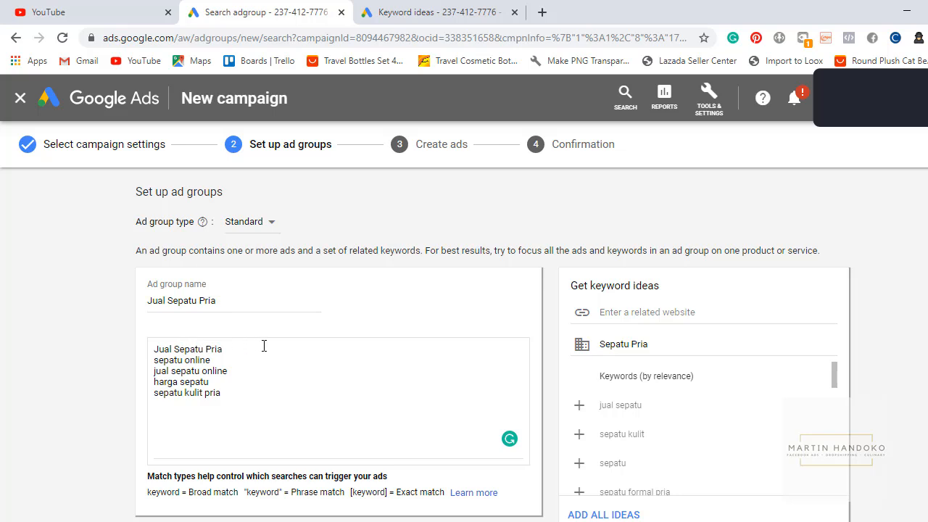
- Add a second ad group to the campaign and name it "Sepatu Pria Murah"
scroll(264, 346, "down", 2)
scroll(232, 319, "up", 2)
scroll(231, 301, "down", 2)
left_click(216, 415)
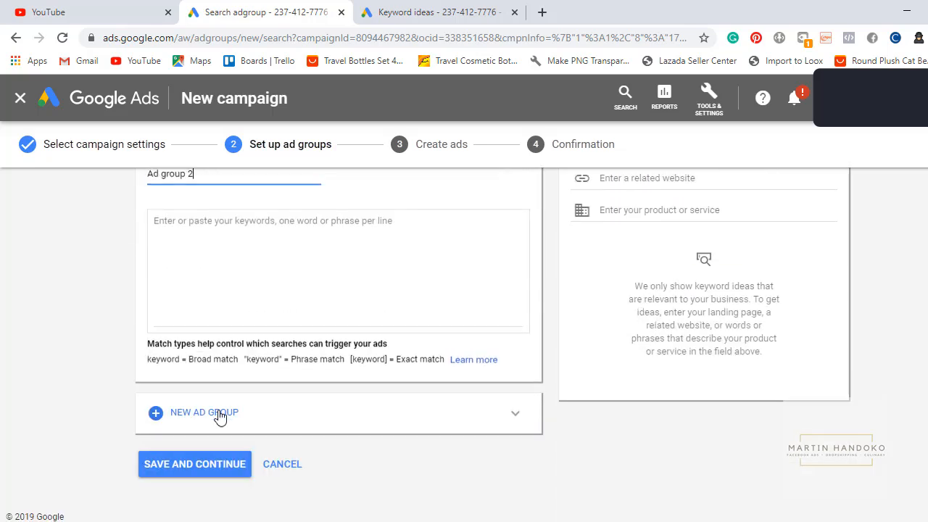
scroll(246, 276, "up", 1)
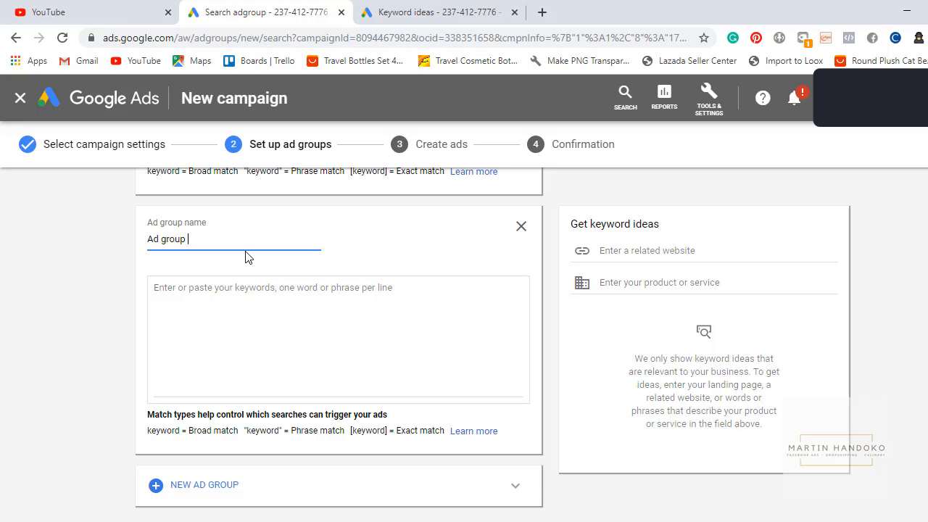
key("BackSpace")
key("BackSpace")
key("BackSpace")
key("BackSpace")
key("BackSpace")
type("Sepatu Pria Murah")
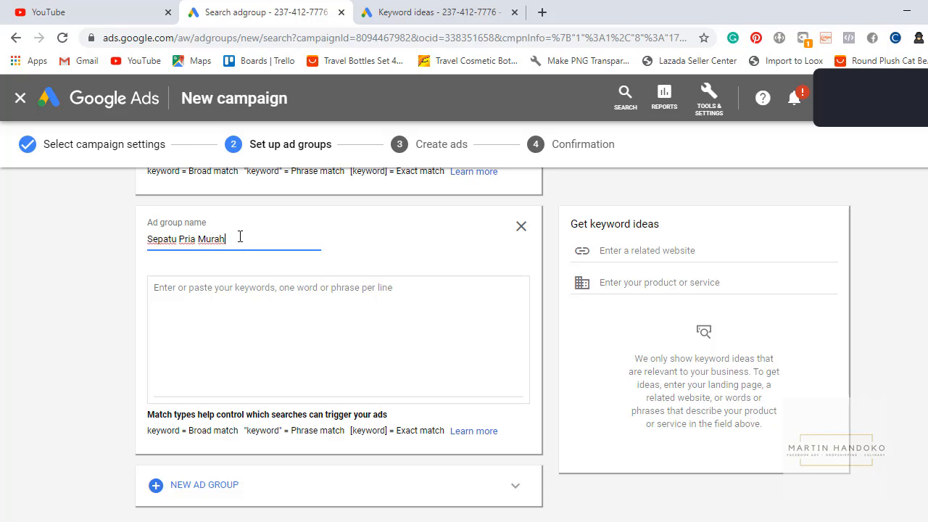
left_click_drag(226, 239, 132, 238)
left_click(761, 250)
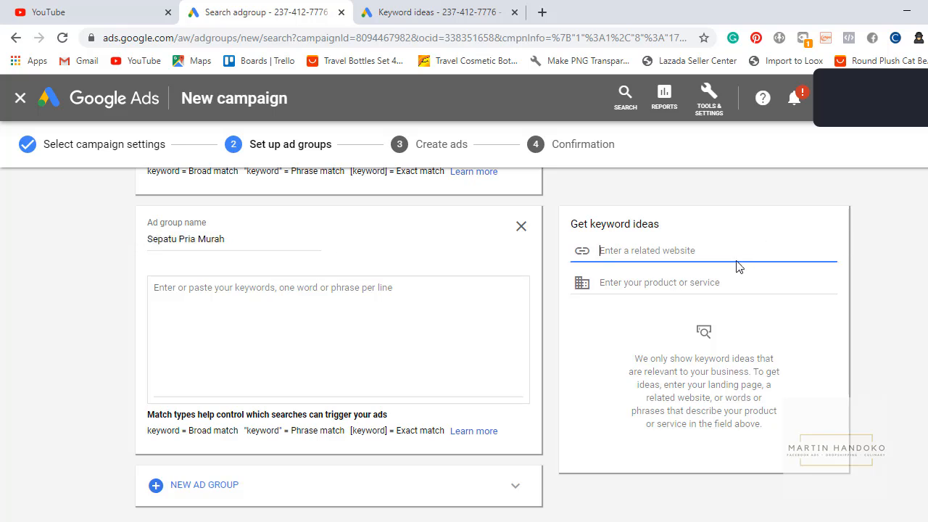
left_click(695, 281)
left_click(229, 328)
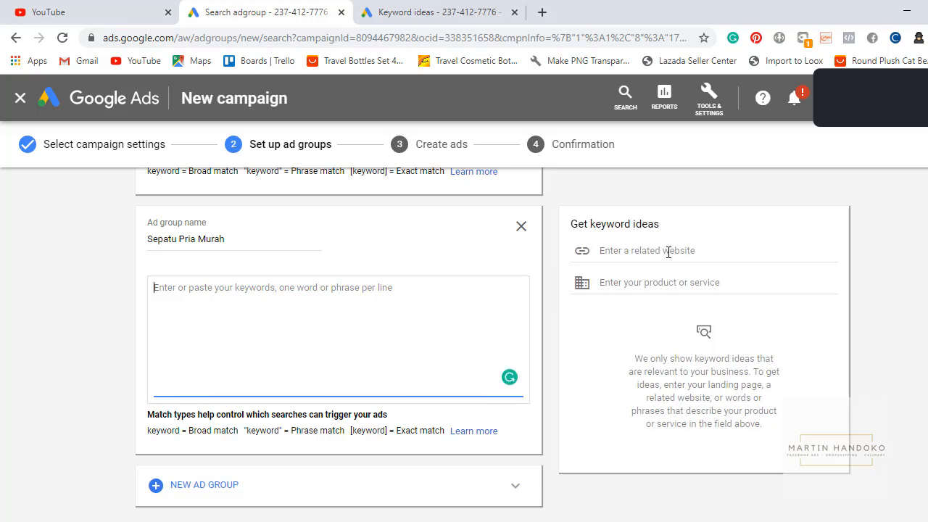
- Search Google for "jual sepatu" in a new tab and open the MASKOOLIN men's shoes result
key("ctrl+t")
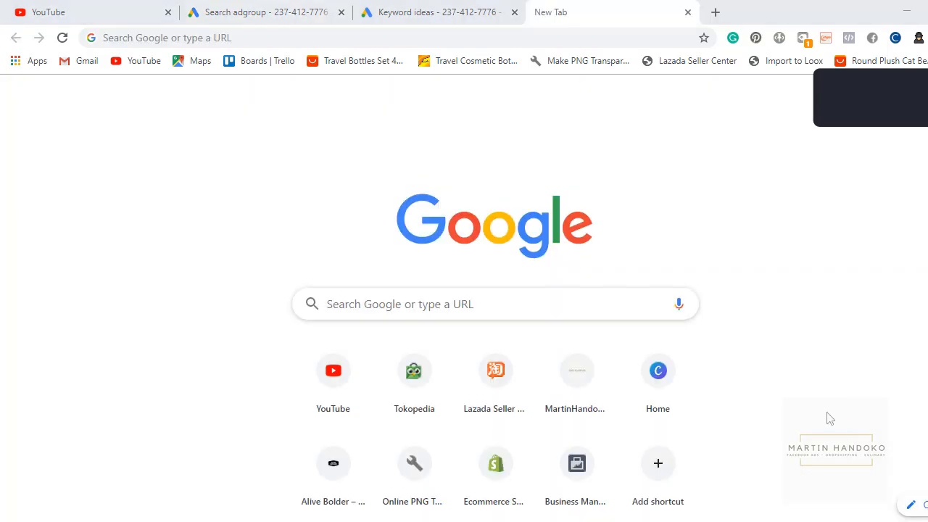
left_click(402, 304)
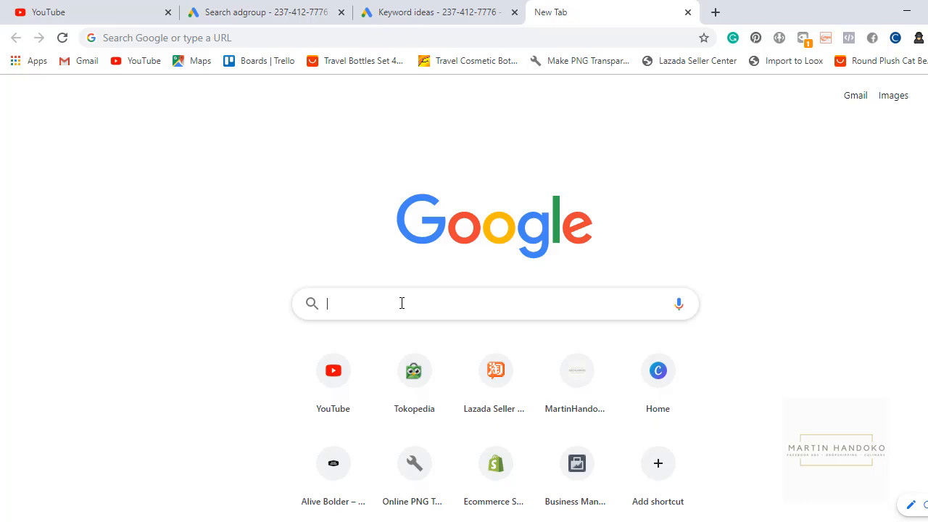
type("jual")
key("Return")
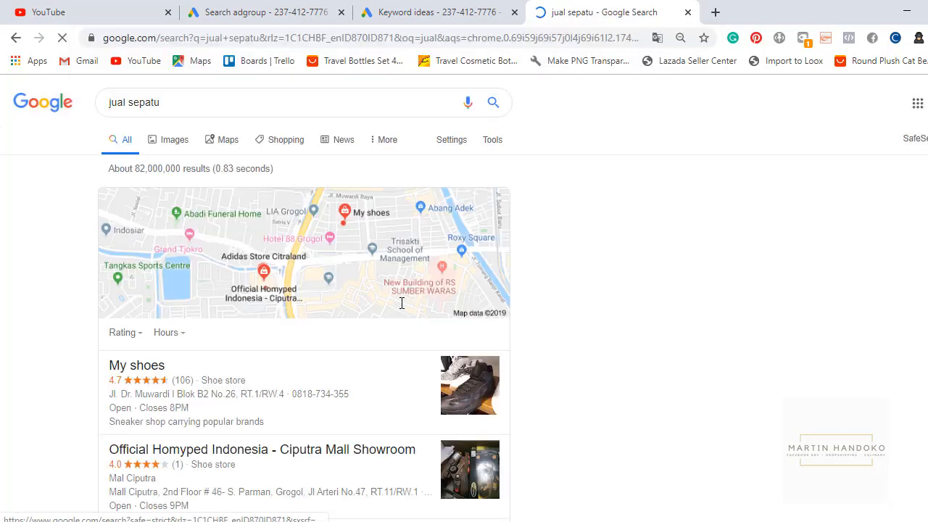
scroll(400, 150, "down", 4)
scroll(400, 151, "down", 2)
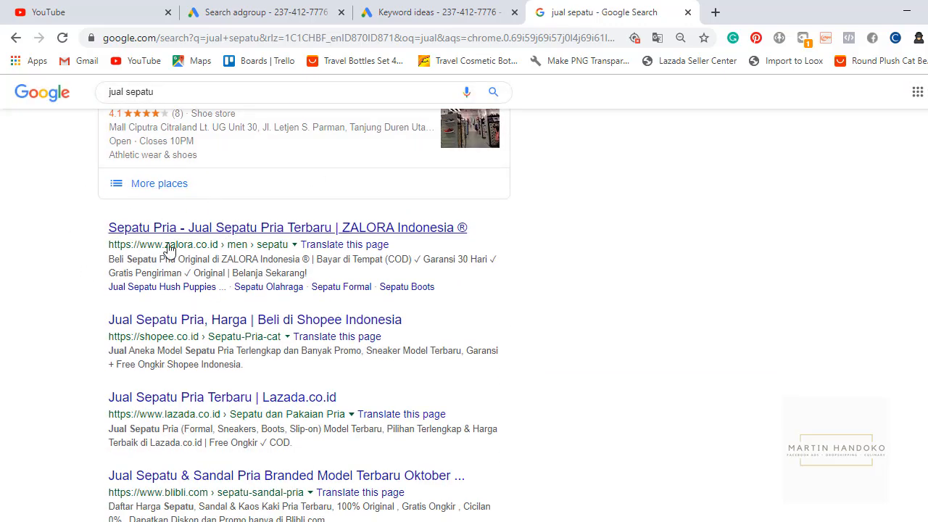
scroll(145, 296, "down", 2)
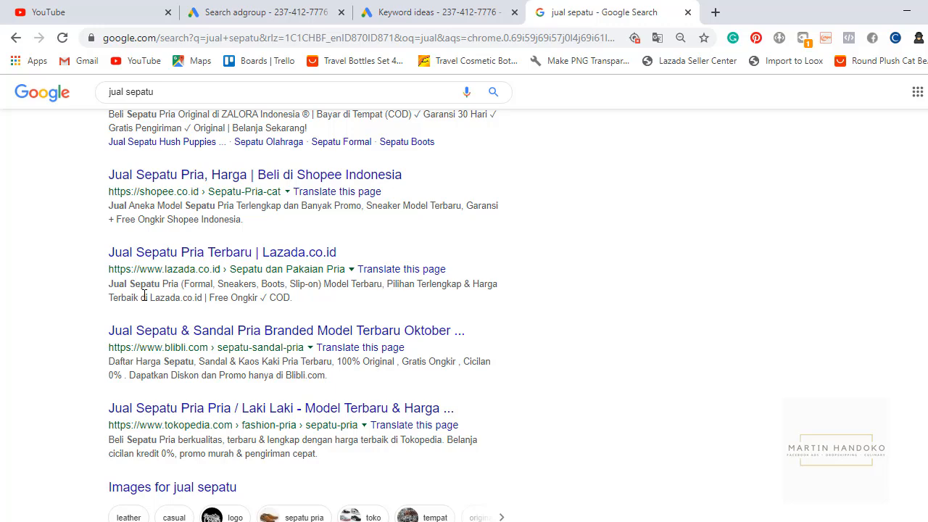
scroll(144, 296, "down", 1)
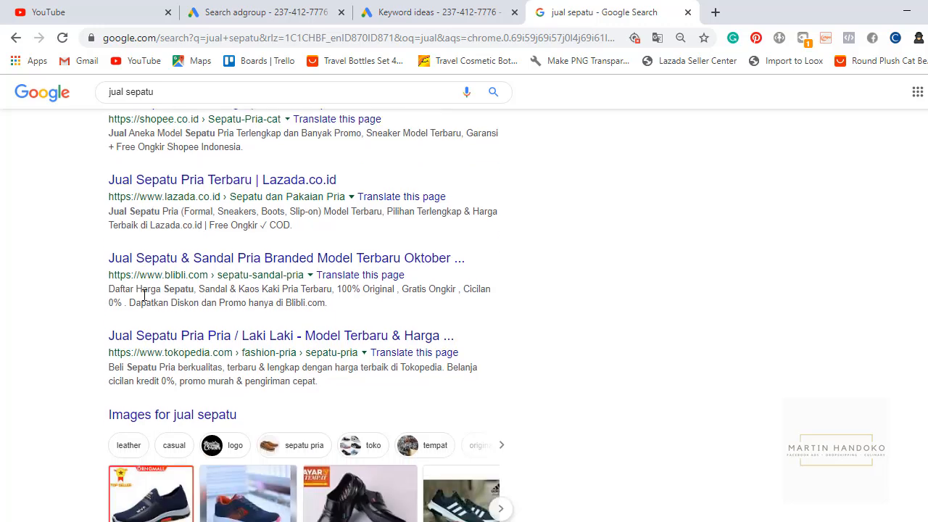
scroll(143, 296, "down", 3)
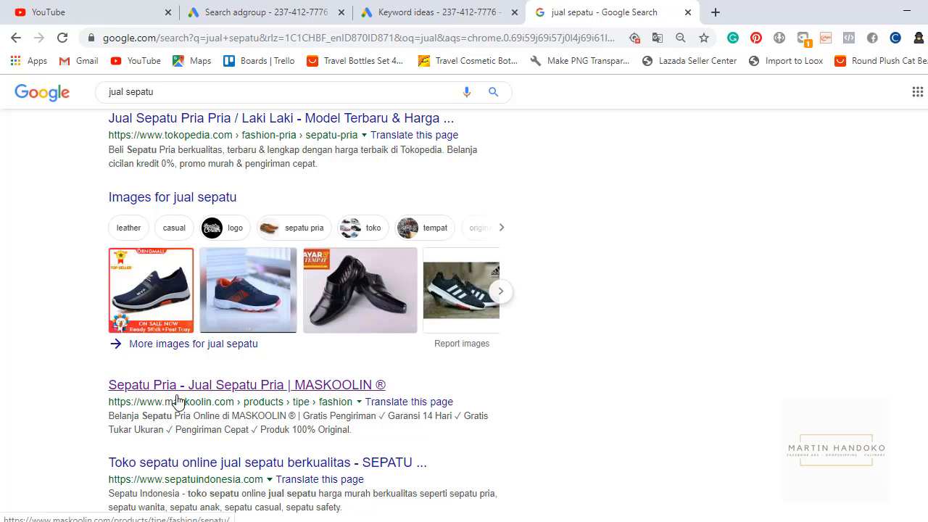
left_click(272, 390)
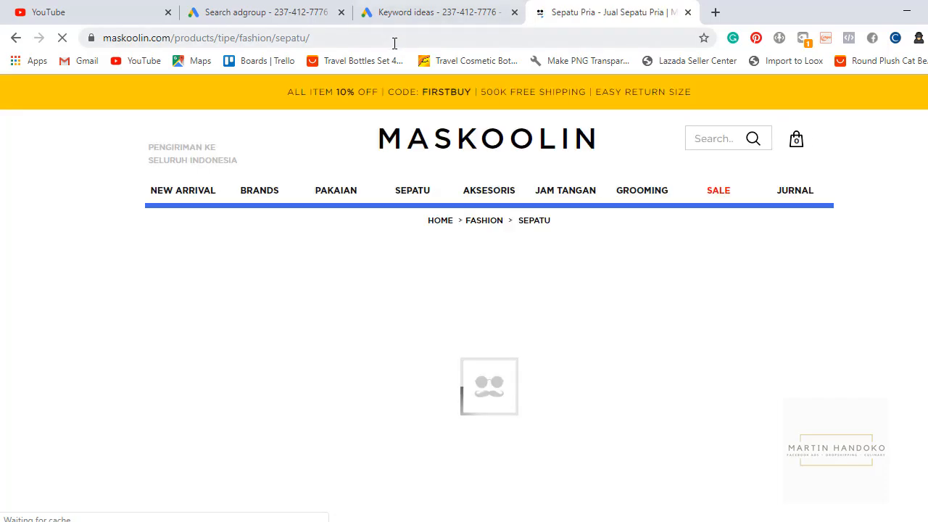
- Copy the MASKOOLIN shoe page's address and enter it as the related website for the Sepatu Pria Murah ad group's keyword ideas
left_click(394, 42)
key("ctrl+c")
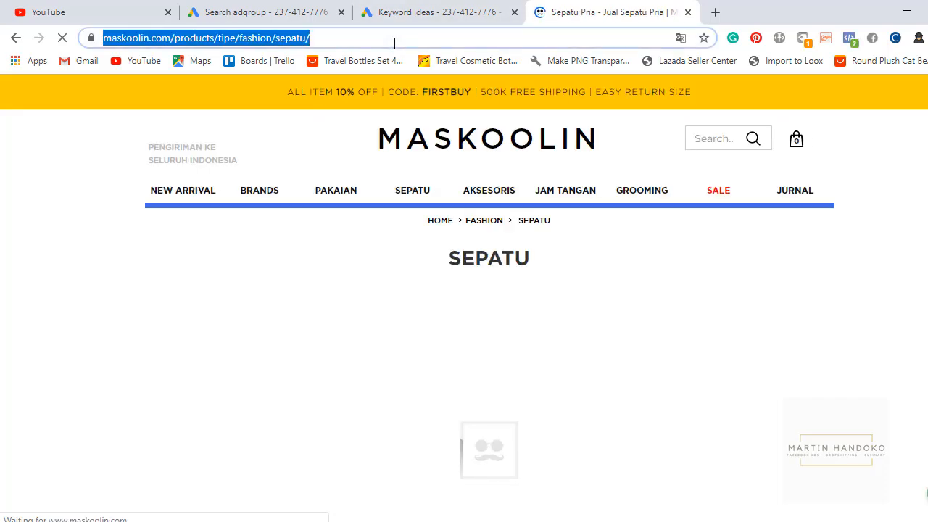
left_click(294, 7)
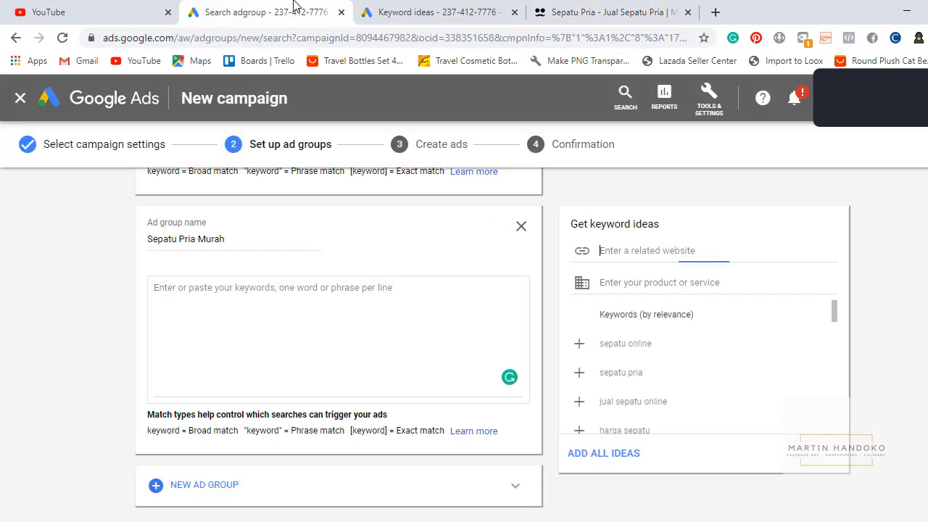
key("ctrl+v")
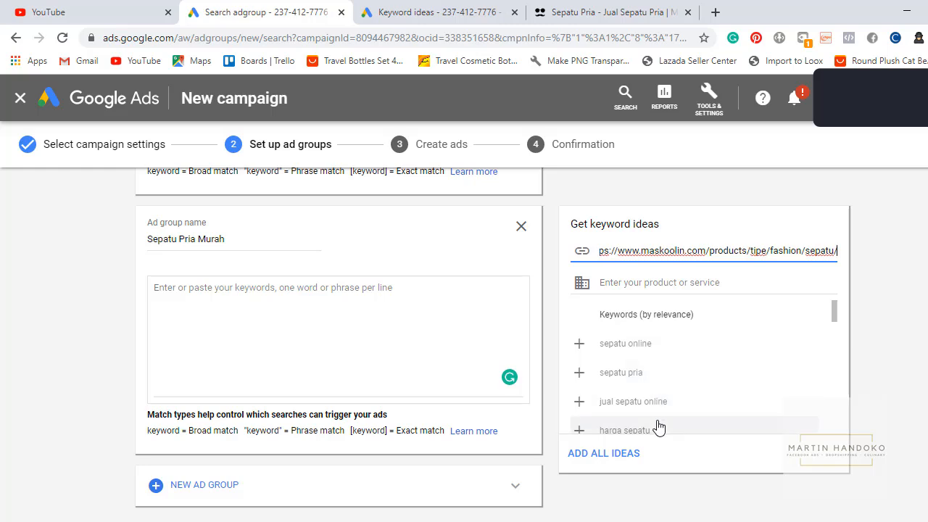
- Add the keyword ideas "sepatu formal pria" and "sepatu murah" to the Sepatu Pria Murah ad group, and review both ad groups
scroll(660, 425, "down", 1)
scroll(660, 425, "down", 5)
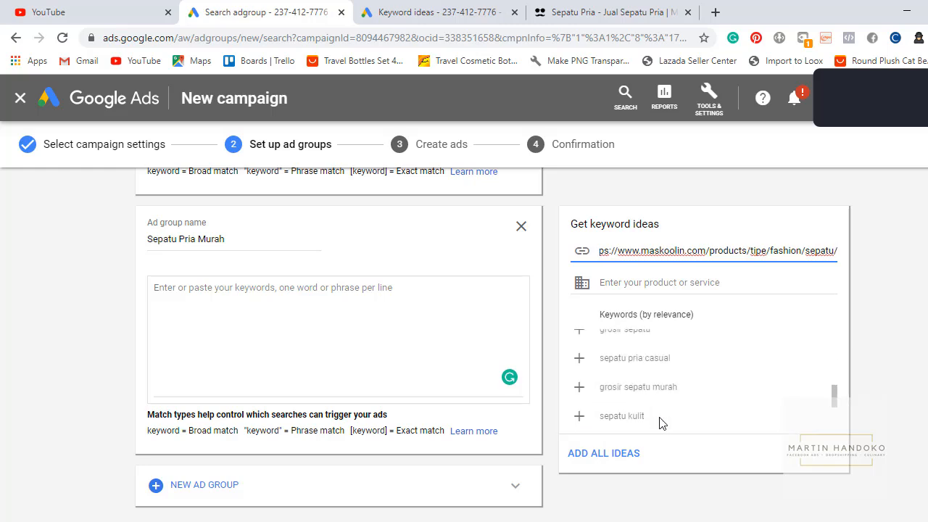
scroll(663, 424, "up", 5)
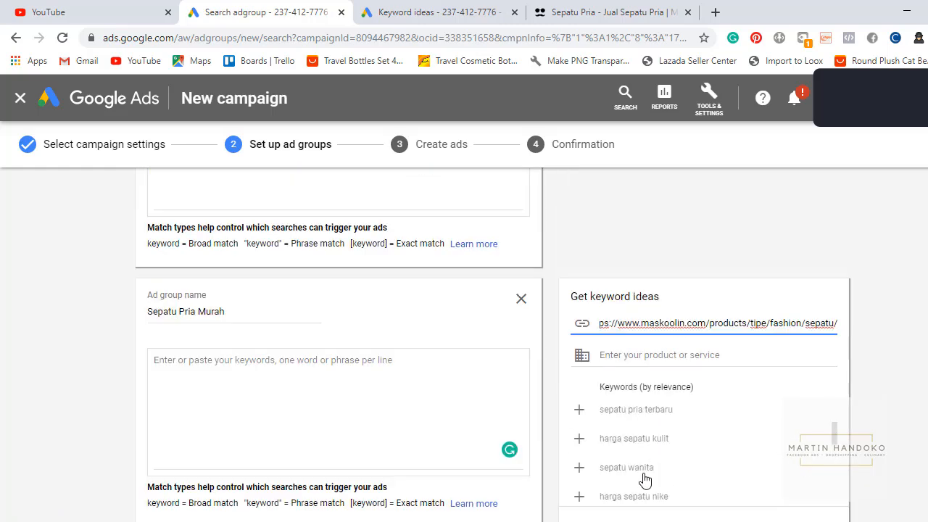
scroll(776, 483, "up", 4)
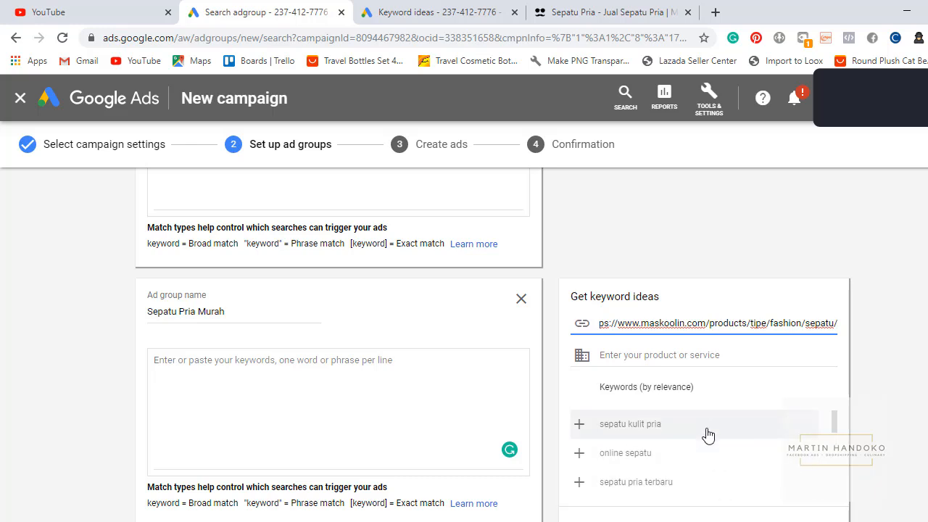
left_click(695, 411)
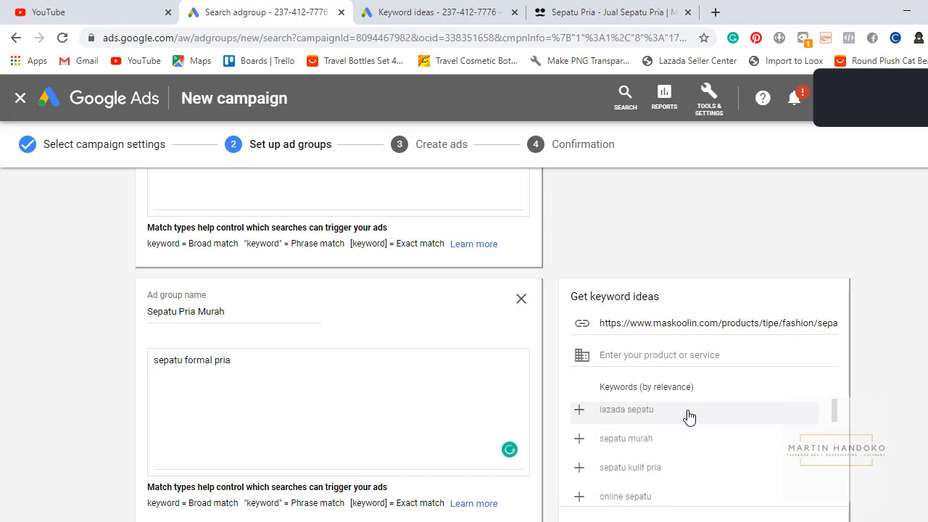
left_click(673, 448)
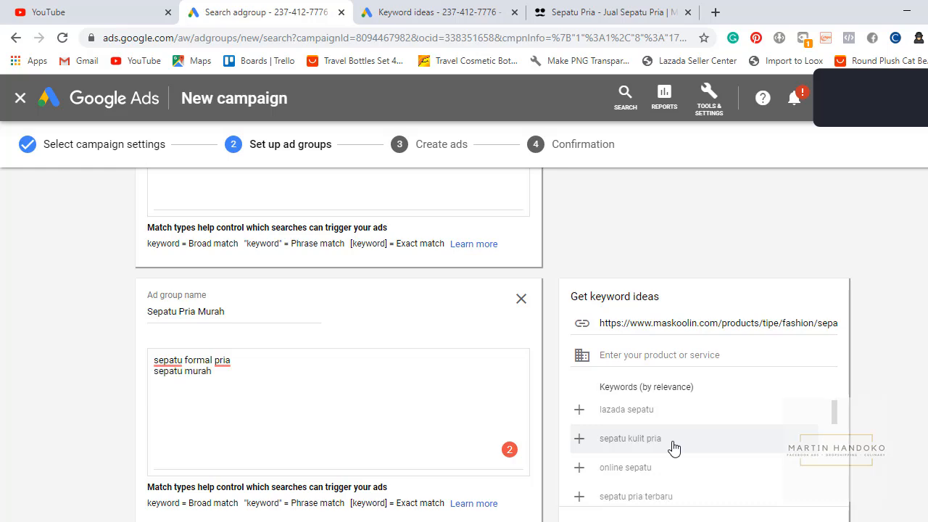
scroll(296, 375, "down", 4)
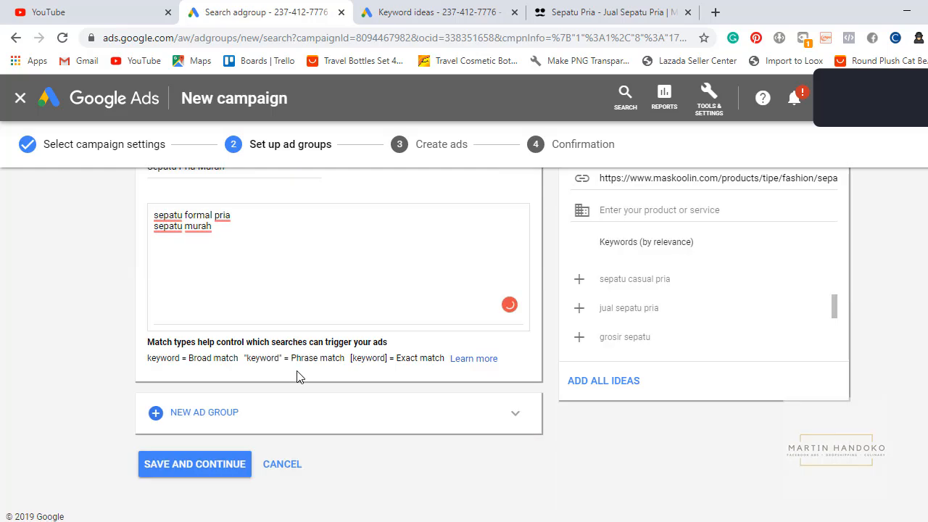
scroll(289, 375, "up", 4)
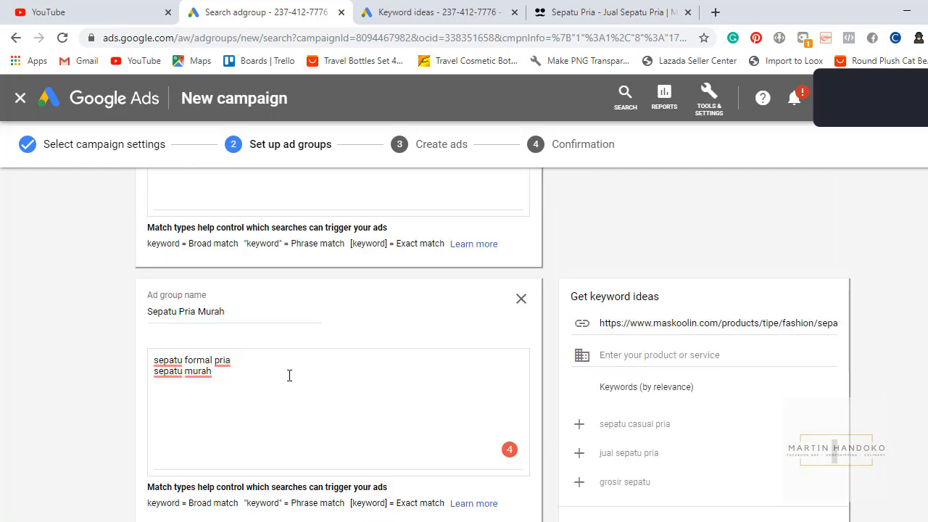
scroll(304, 383, "up", 2)
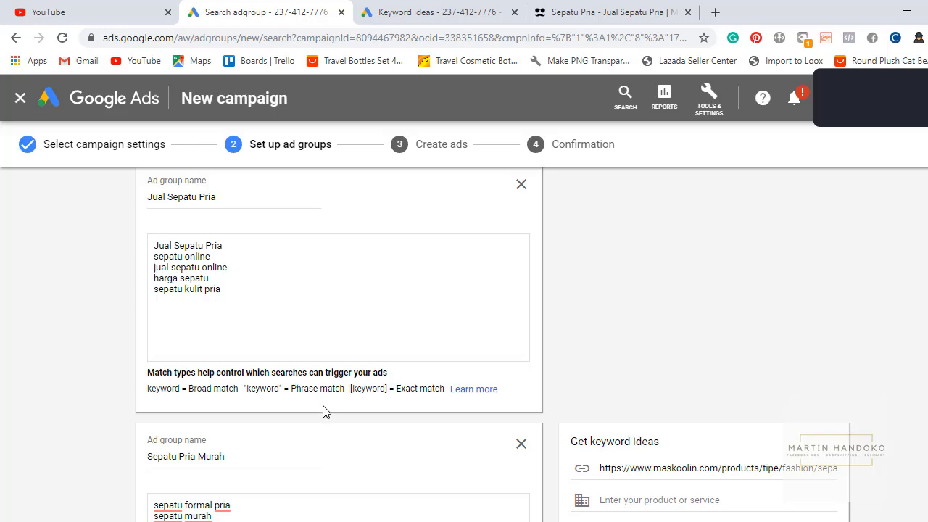
scroll(324, 411, "up", 2)
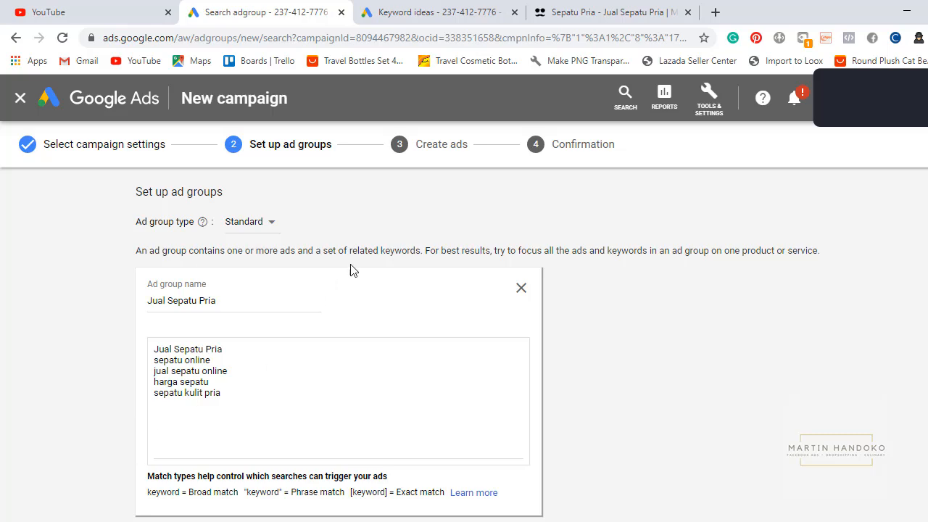
left_click(415, 7)
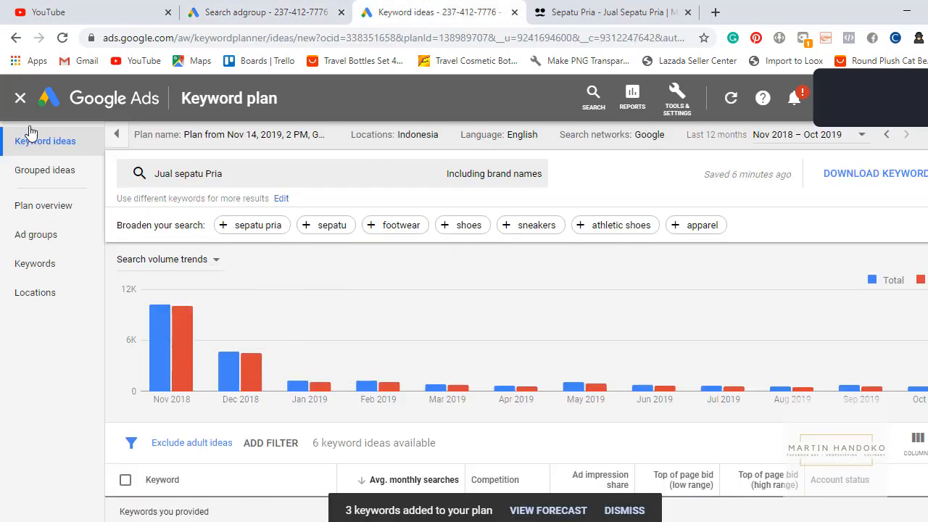
left_click(24, 100)
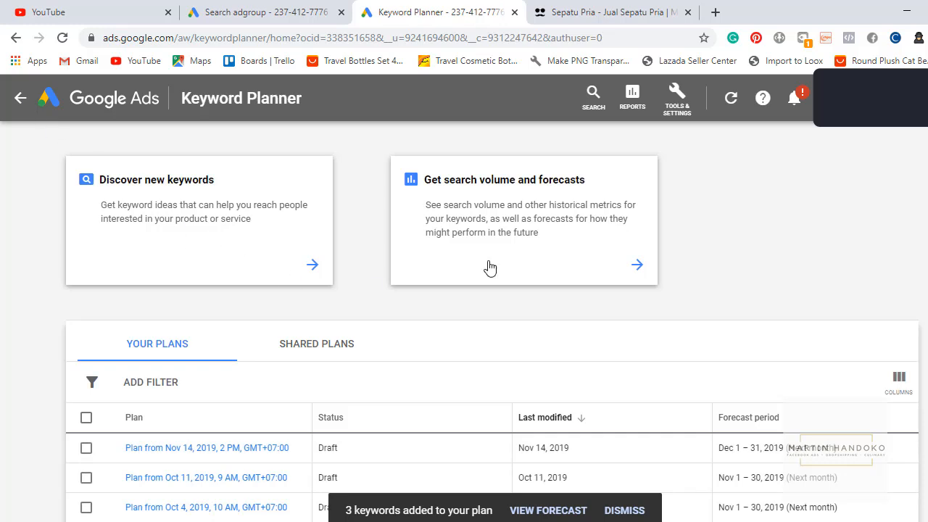
left_click(210, 242)
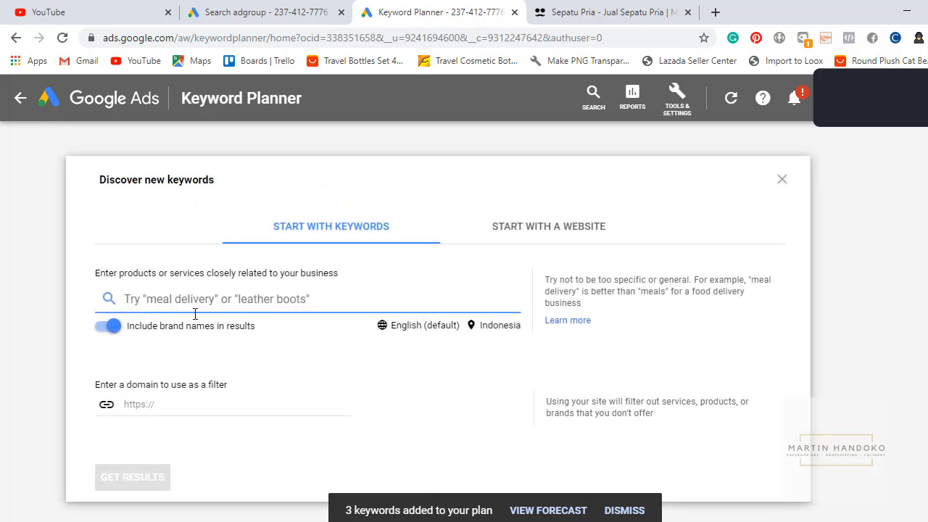
left_click(167, 404)
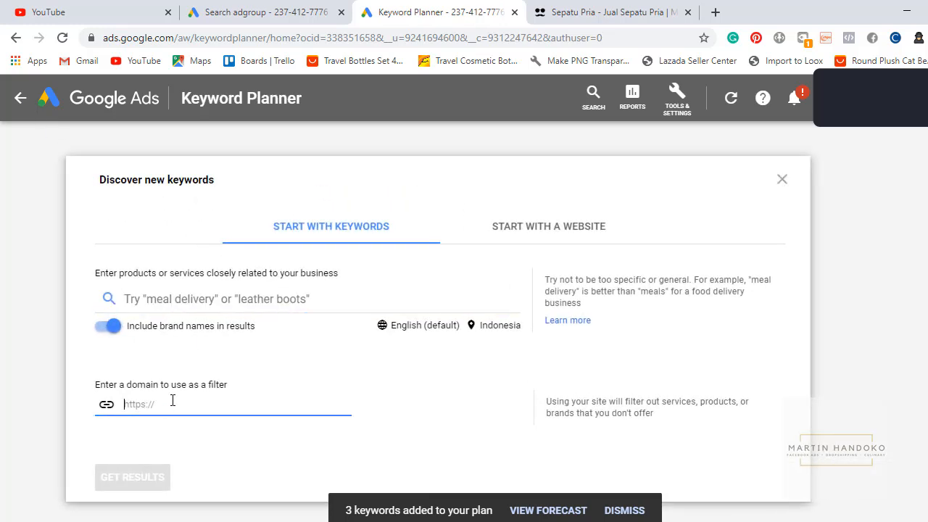
type("https://www.maskoolin.com/products/tipe/fashion/sepatu/")
left_click(537, 231)
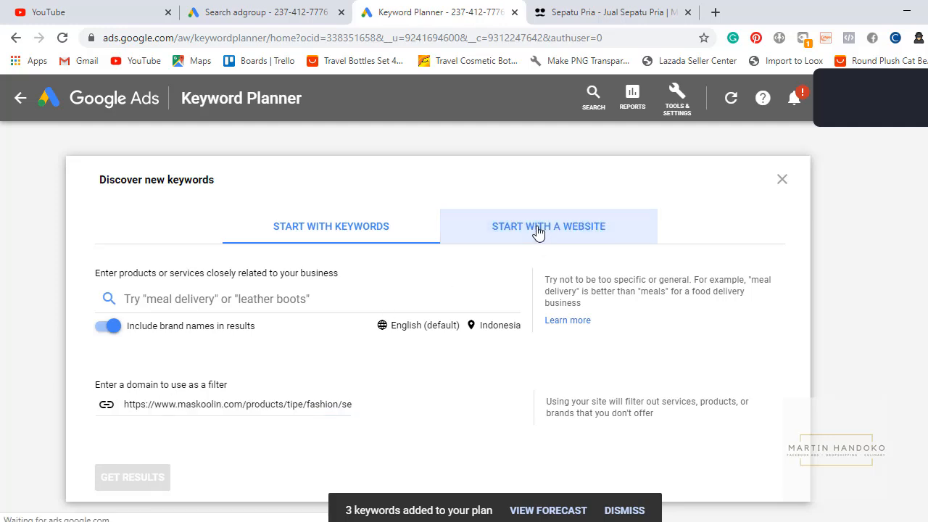
left_click(408, 288)
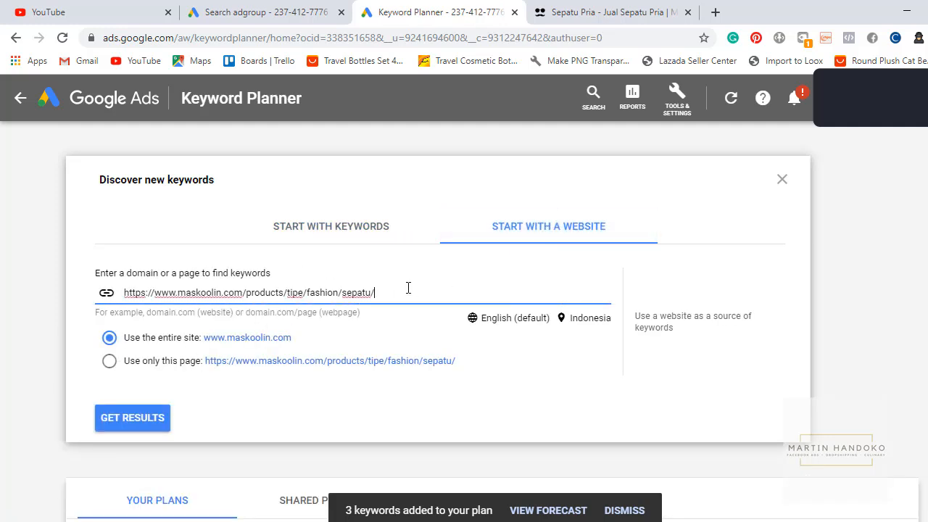
left_click(156, 423)
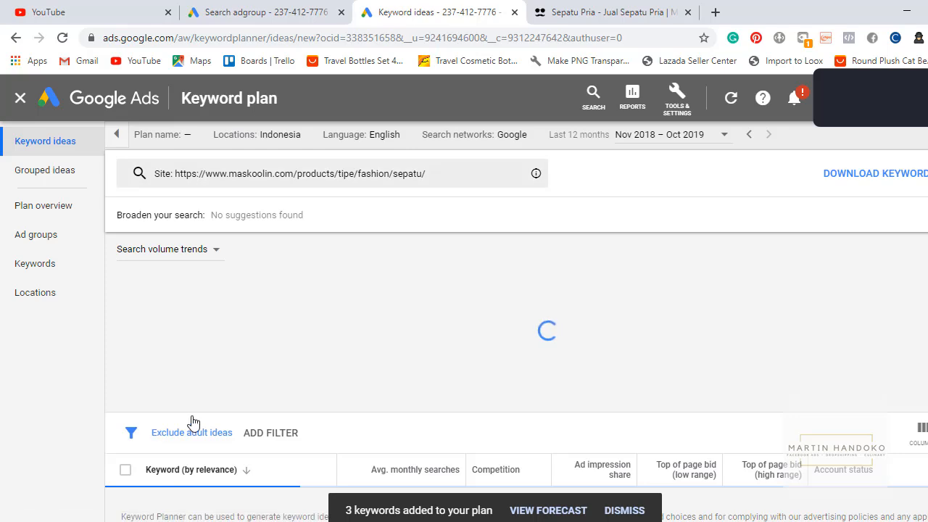
- Sort the website's keyword ideas by average monthly searches and review the list
scroll(275, 392, "down", 2)
scroll(345, 414, "up", 1)
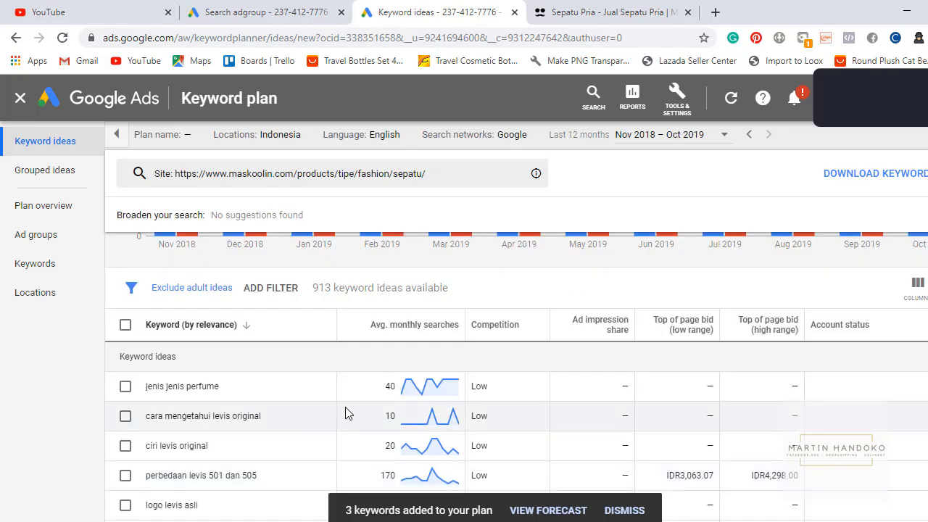
left_click(406, 328)
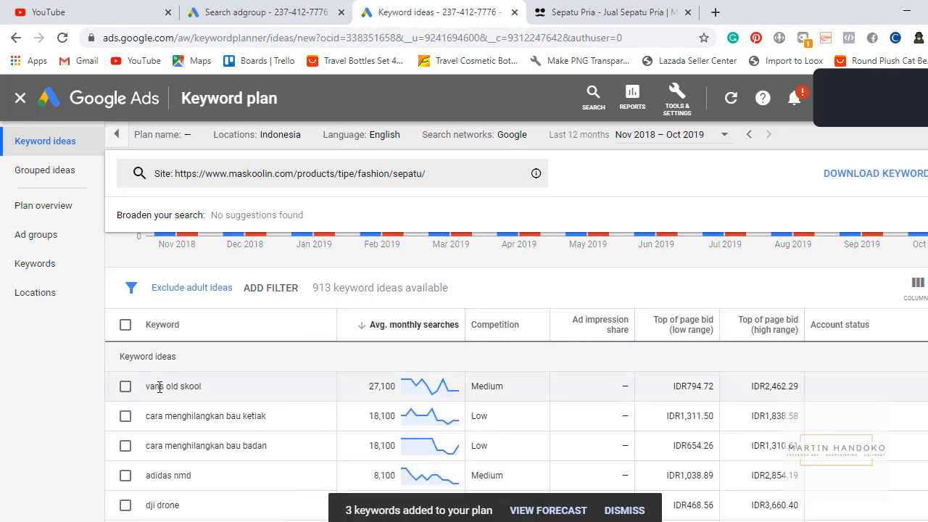
scroll(380, 408, "down", 3)
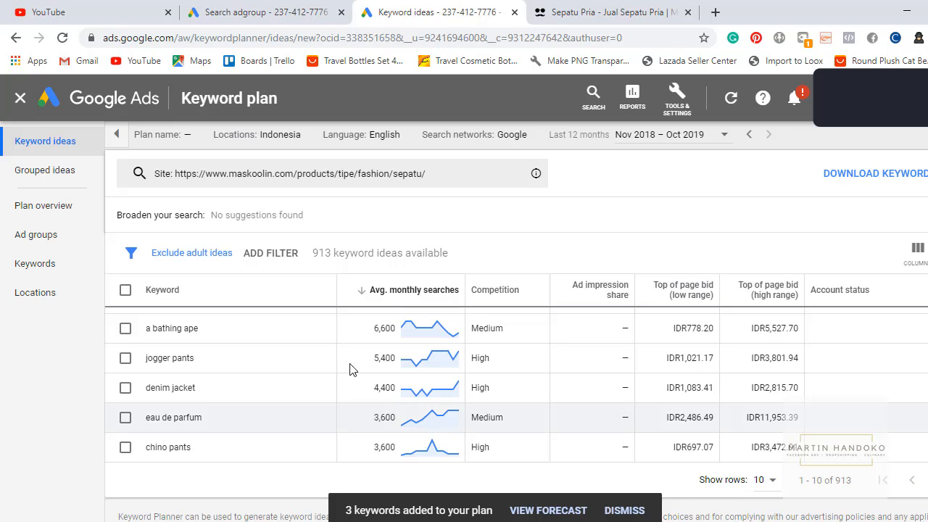
- Return to the campaign's ad group setup and examine the keywords and match type notation for the Sepatu Pria Murah ad group
left_click(296, 9)
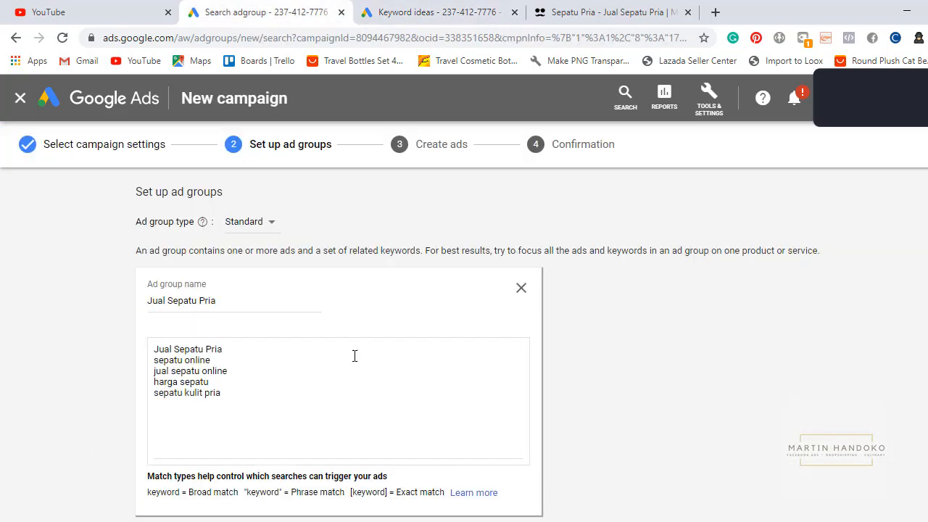
scroll(354, 356, "down", 3)
scroll(347, 377, "down", 2)
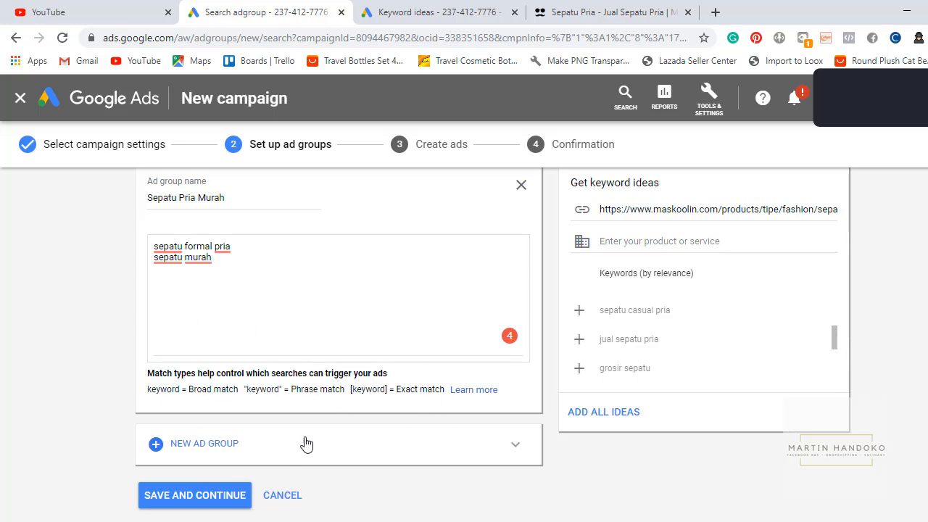
left_click(236, 287)
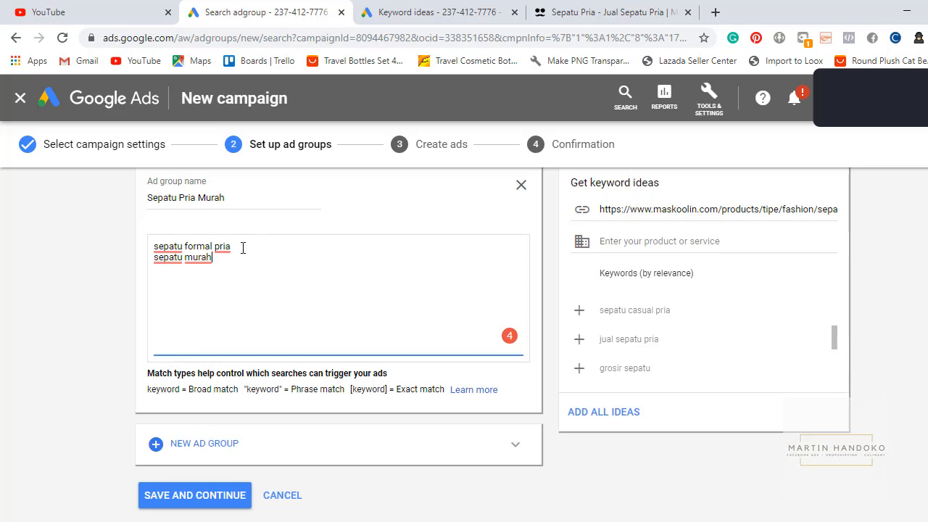
left_click_drag(242, 248, 127, 245)
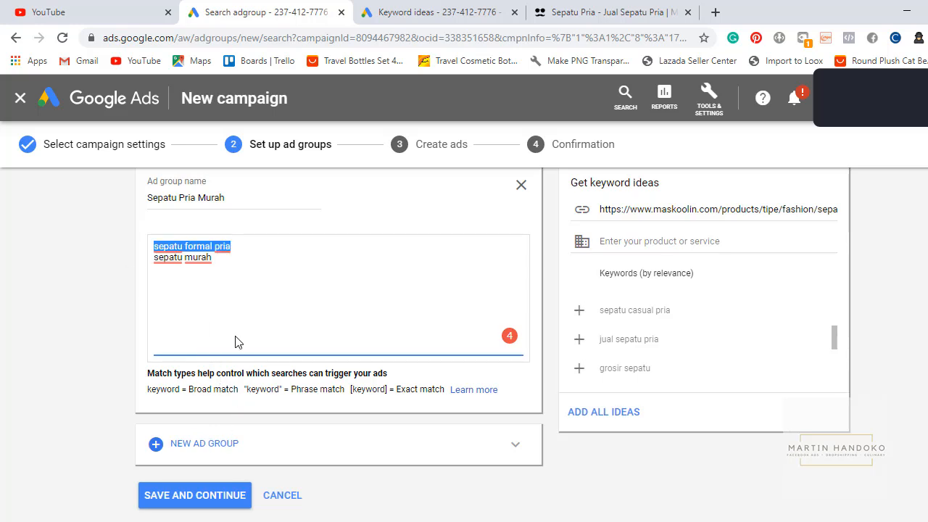
left_click(235, 290)
left_click(237, 248)
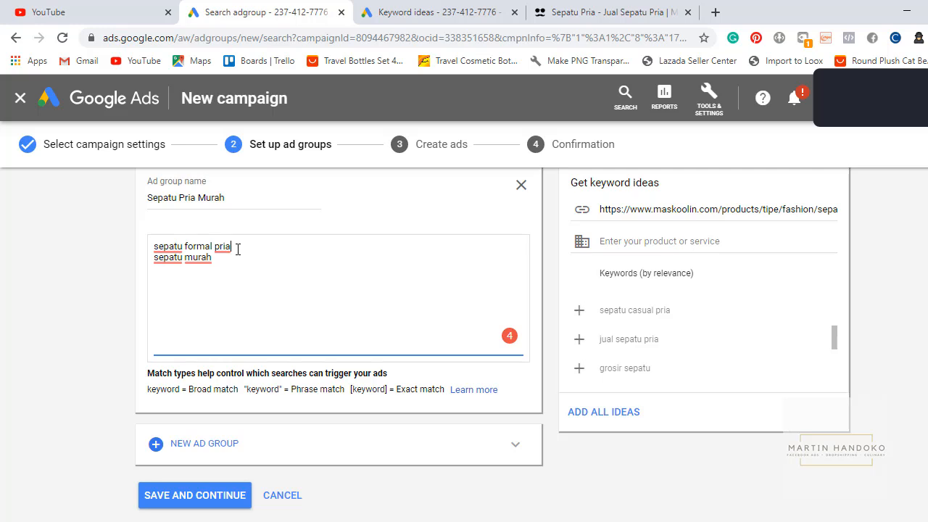
left_click_drag(231, 247, 150, 248)
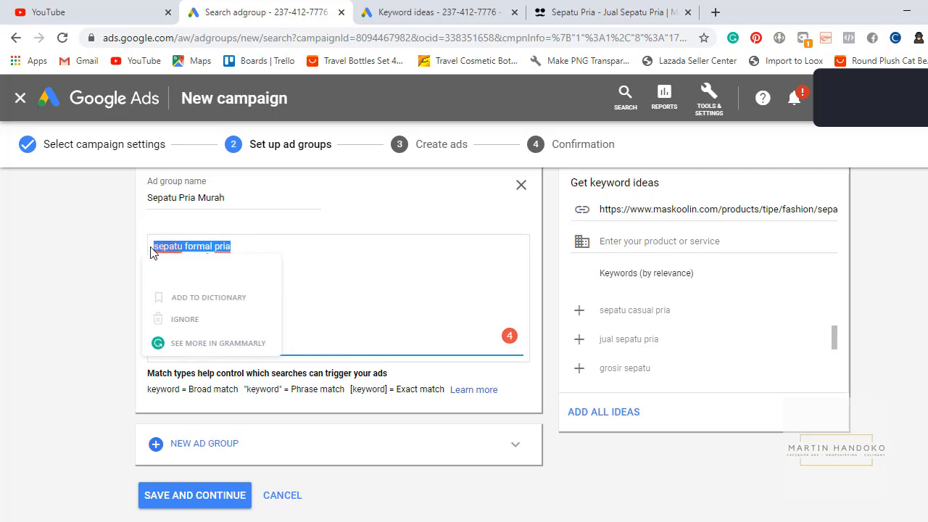
left_click(297, 280)
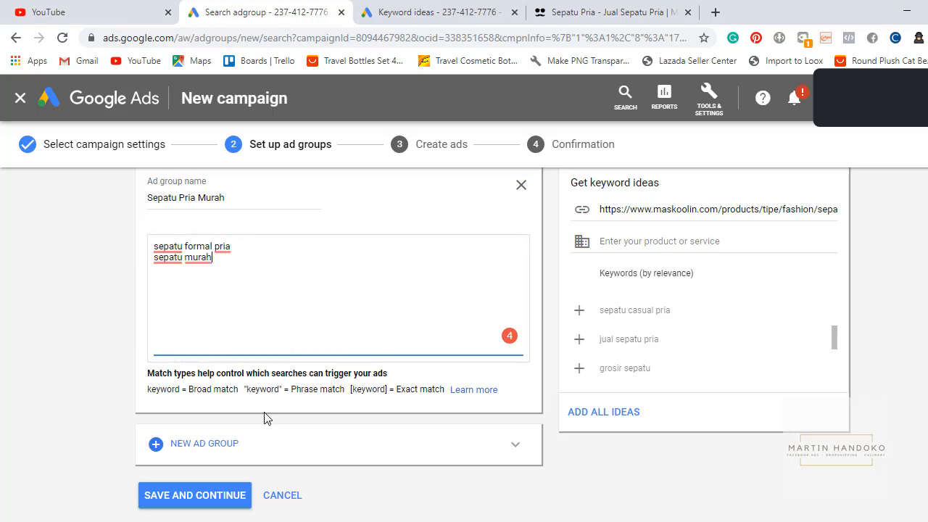
- Open a blank Notepad note and write "tokopedia sepatu formal pria", leaving an empty line above it
key("super")
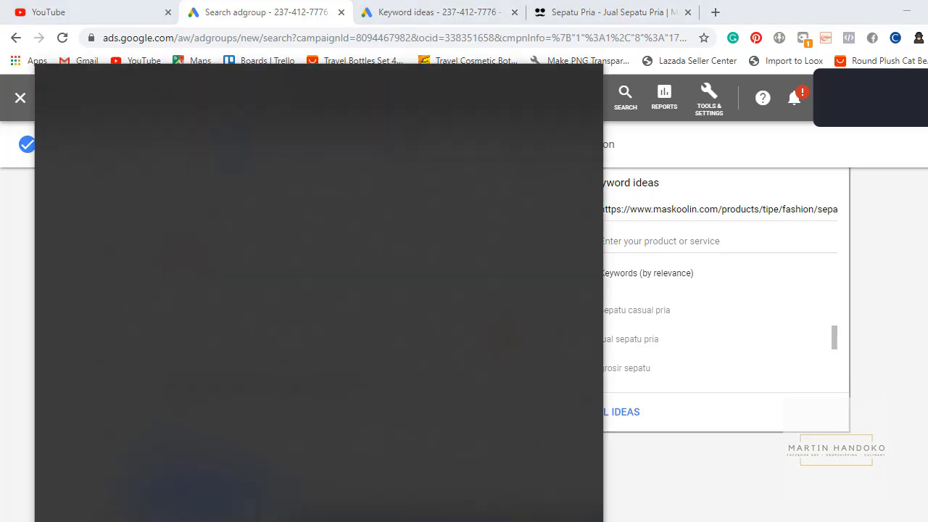
left_click(120, 196)
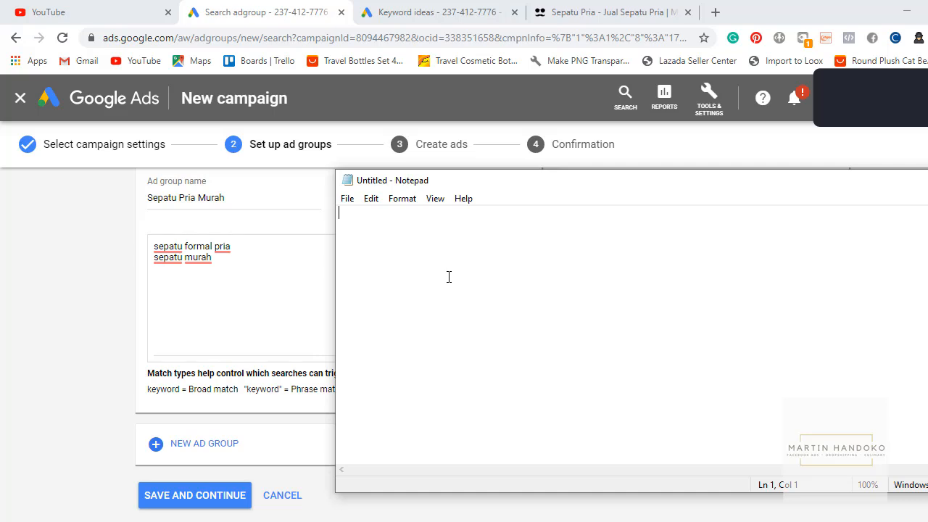
type("tokop")
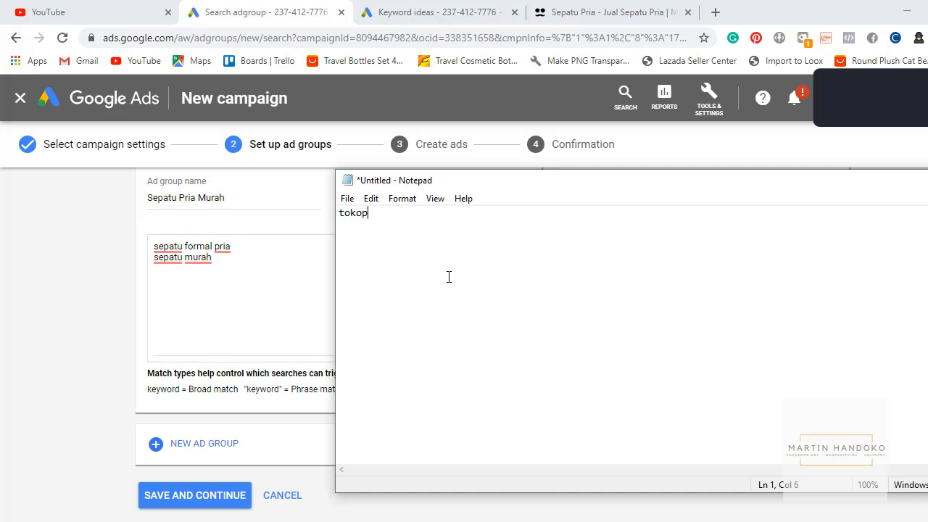
type("edia sepatu forma")
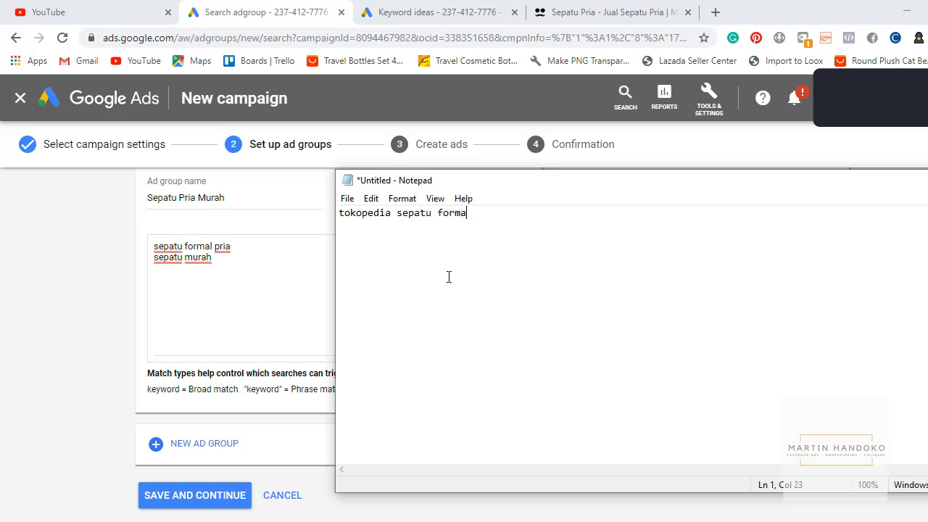
type("l pri")
key("Return")
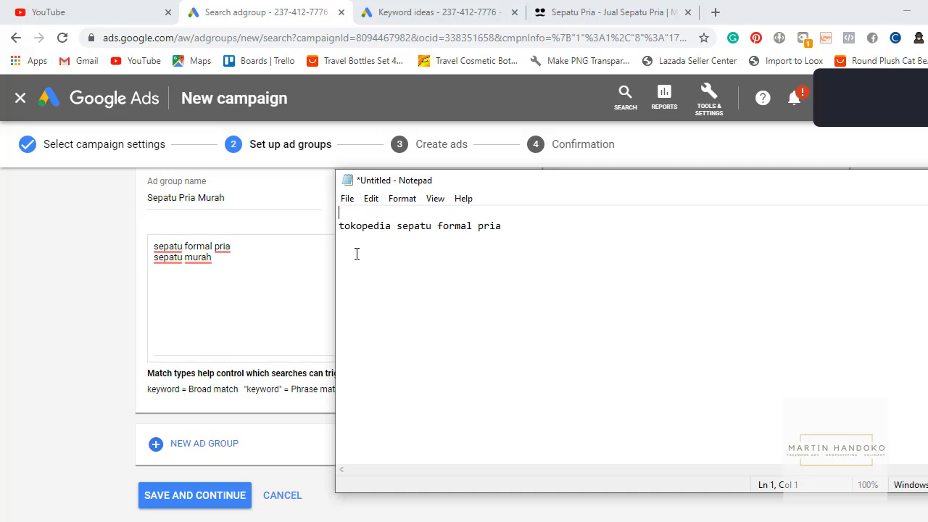
- Write "sepatu formal pria" on the note's first line, separated from the tokopedia phrase by a blank line
type("sepatu fromal")
key("BackSpace")
key("BackSpace")
key("BackSpace")
key("BackSpace")
key("BackSpace")
key("BackSpace")
type("ormal pria")
key("Return")
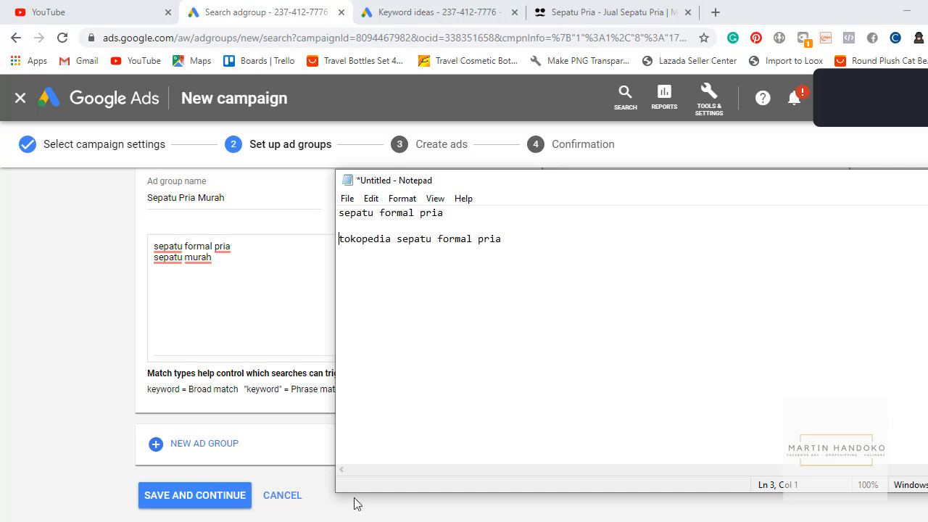
- Shrink and reposition the Notepad window, and enclose the first line in double quotes as a phrase match keyword
left_click_drag(338, 493, 515, 459)
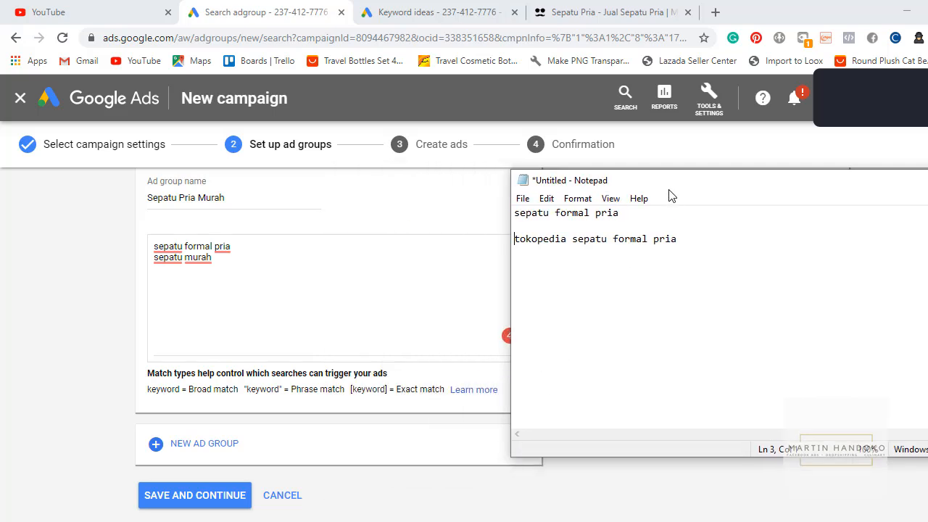
left_click_drag(669, 182, 626, 198)
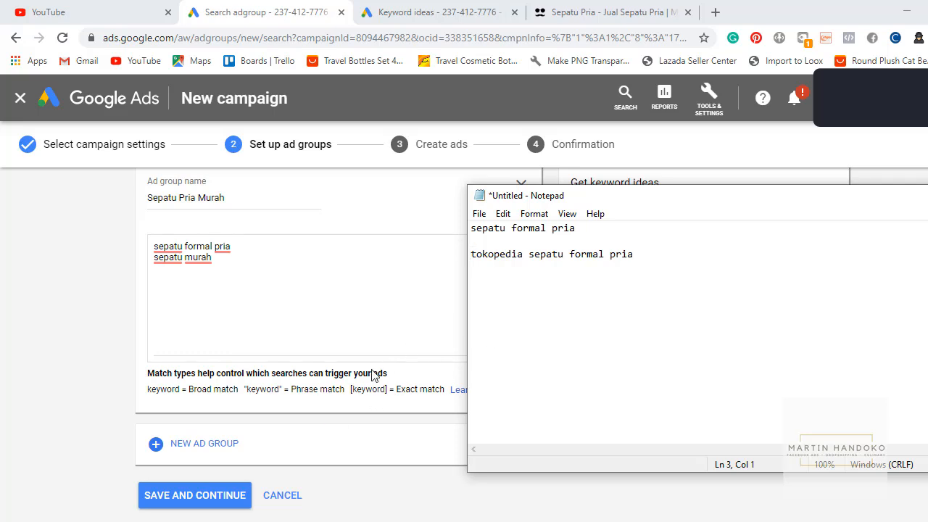
left_click(472, 231)
type("\"")
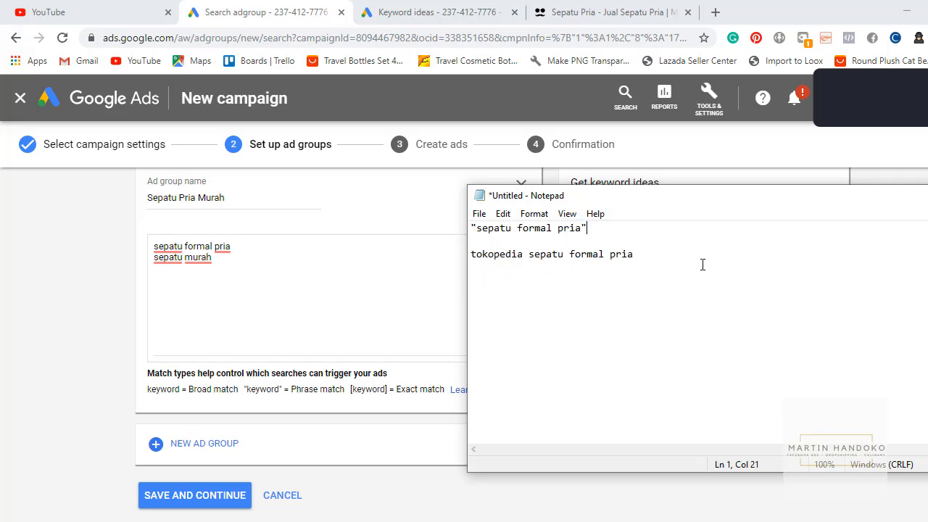
- Reword the second phrase in the note as "sepatu formal pria tokopedia" by moving the store name to the end
left_click(529, 263)
key("BackSpace")
key("BackSpace")
key("BackSpace")
key("BackSpace")
key("BackSpace")
key("BackSpace")
key("BackSpace")
key("BackSpace")
key("BackSpace")
key("BackSpace")
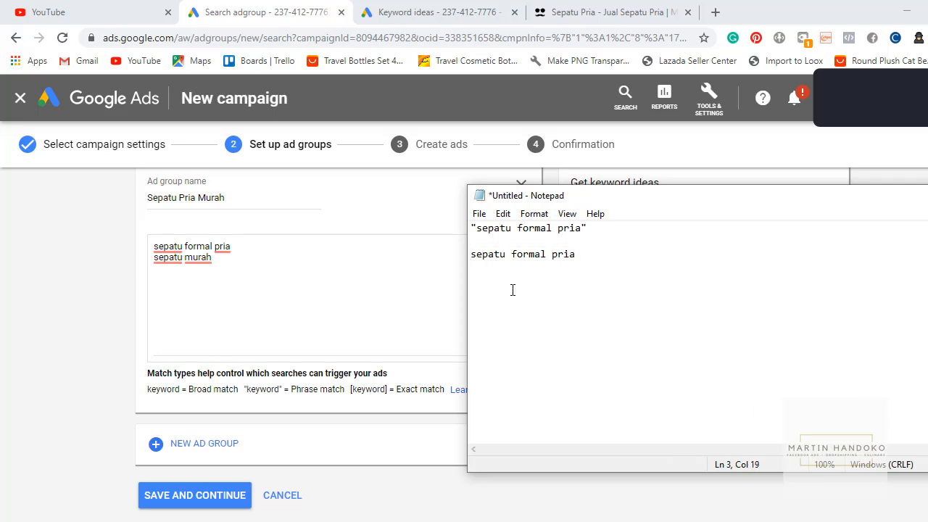
type("tokopedia")
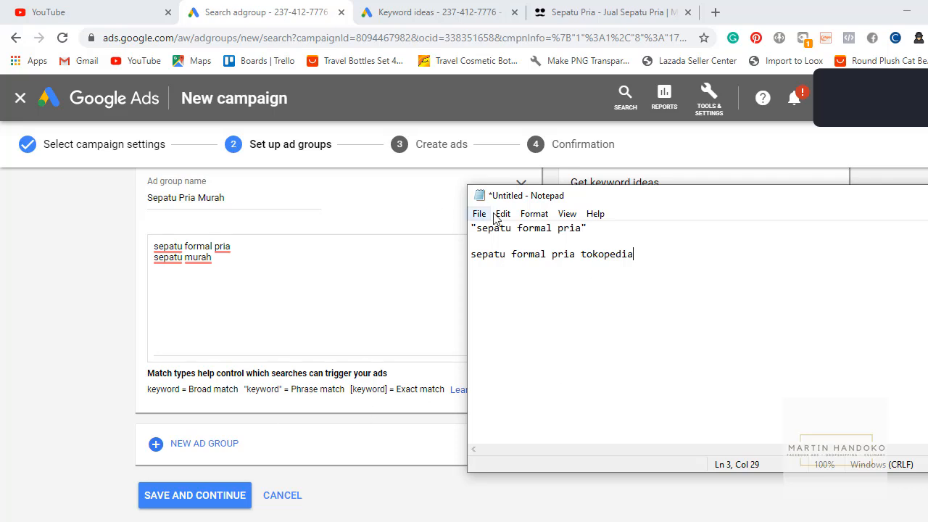
- Replace the first line's double quotes with square brackets so it reads "[sepatu formal pria]" as an exact match keyword
left_click(476, 229)
key("BackSpace")
key("Return")
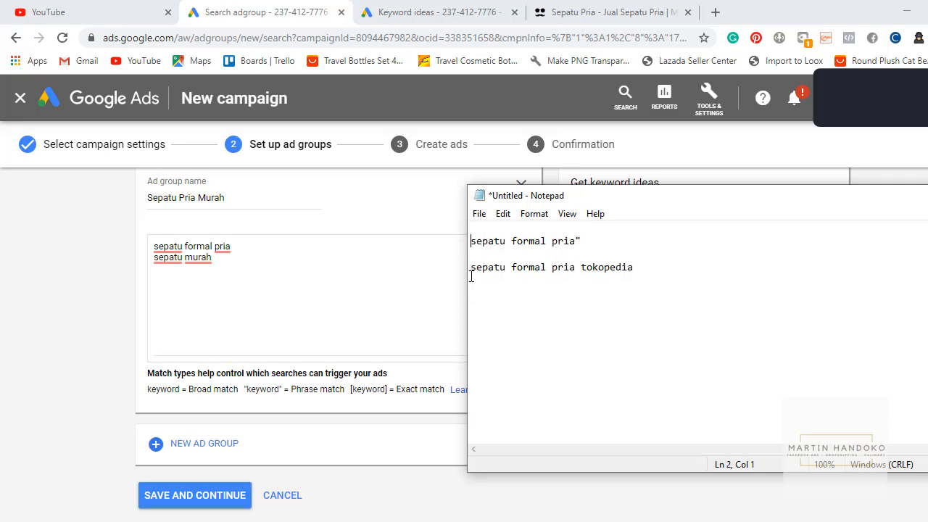
key("Return")
key("Return")
key("Return")
key("BackSpace")
key("BackSpace")
key("BackSpace")
key("BackSpace")
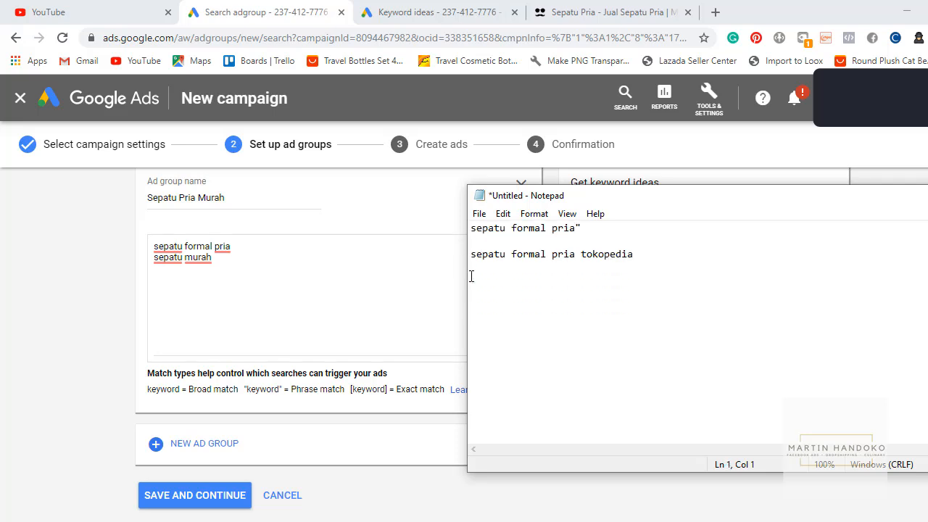
type("[")
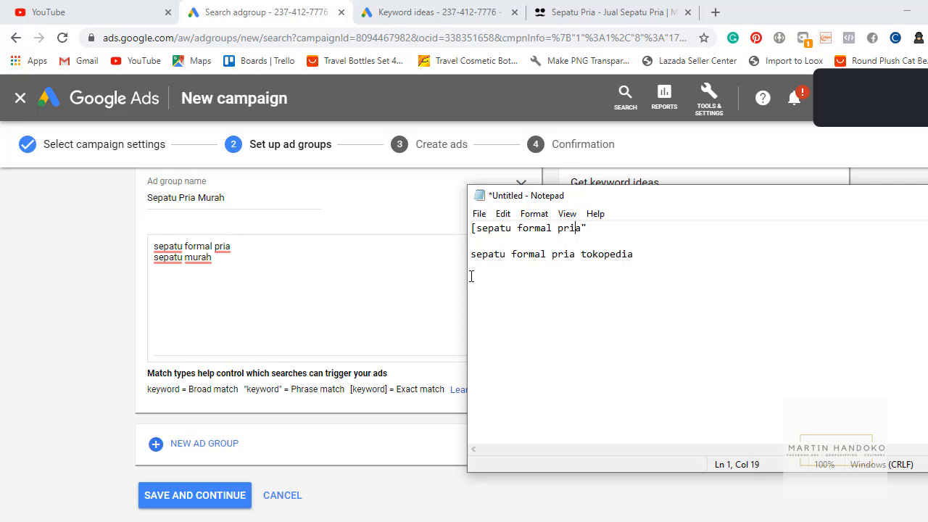
key("BackSpace")
type("\\")
key("BackSpace")
type("]")
- Compare the bracketed exact match keyword with the search phrase "sepatu formal pria tokopedia" in the note
left_click_drag(636, 254, 430, 269)
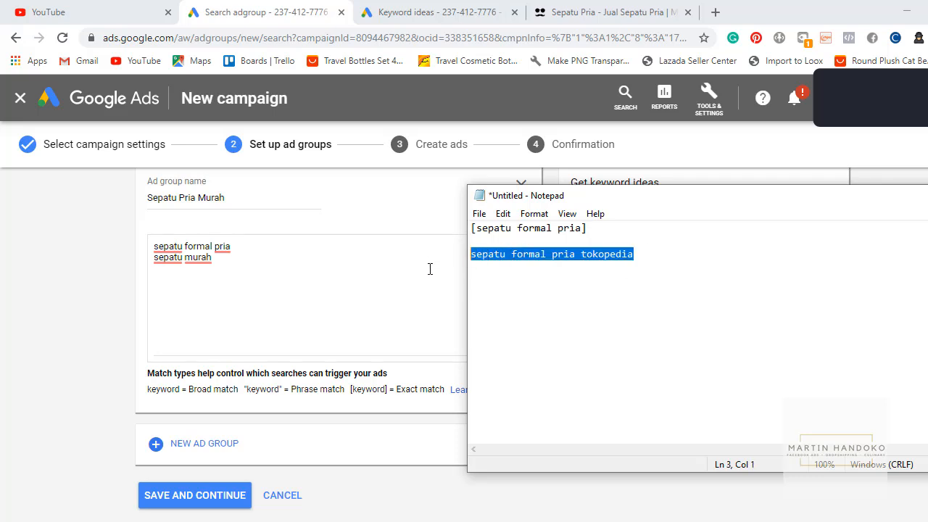
left_click(570, 293)
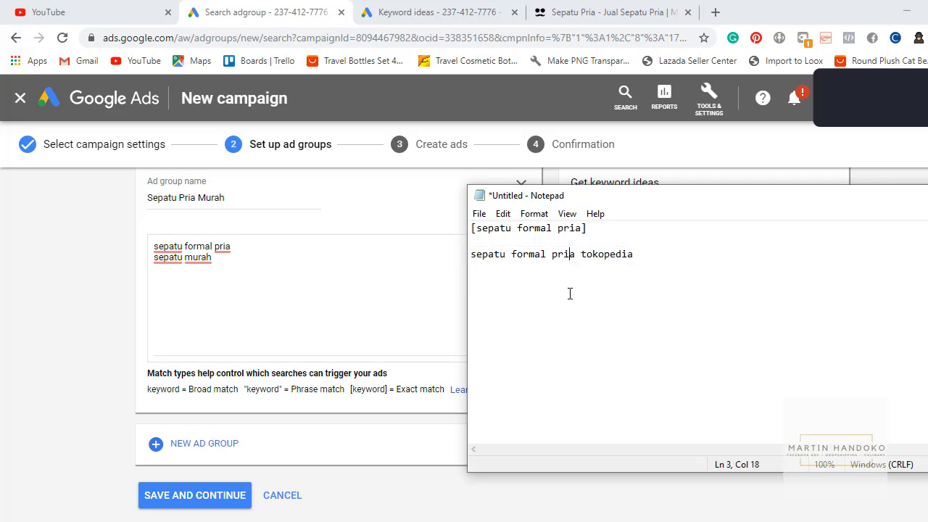
left_click(599, 231)
left_click_drag(599, 231, 459, 210)
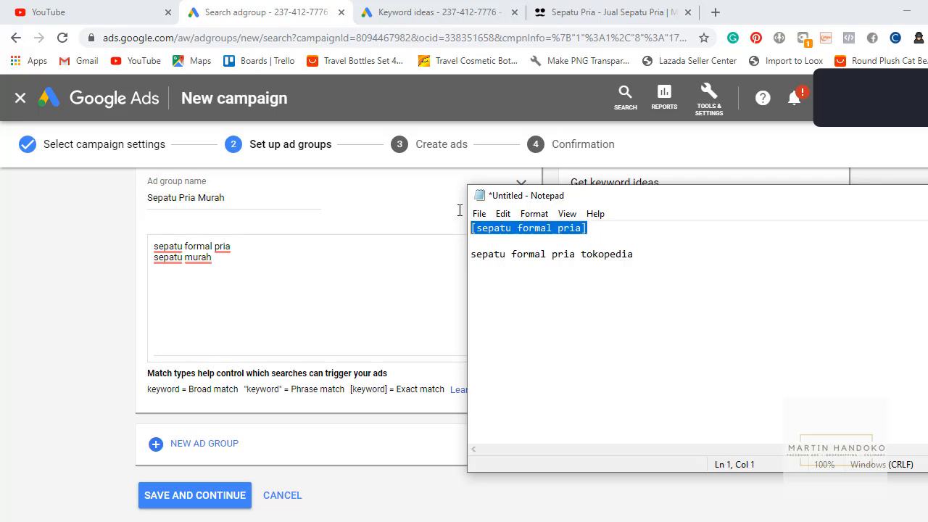
left_click_drag(602, 230, 417, 219)
left_click(644, 258)
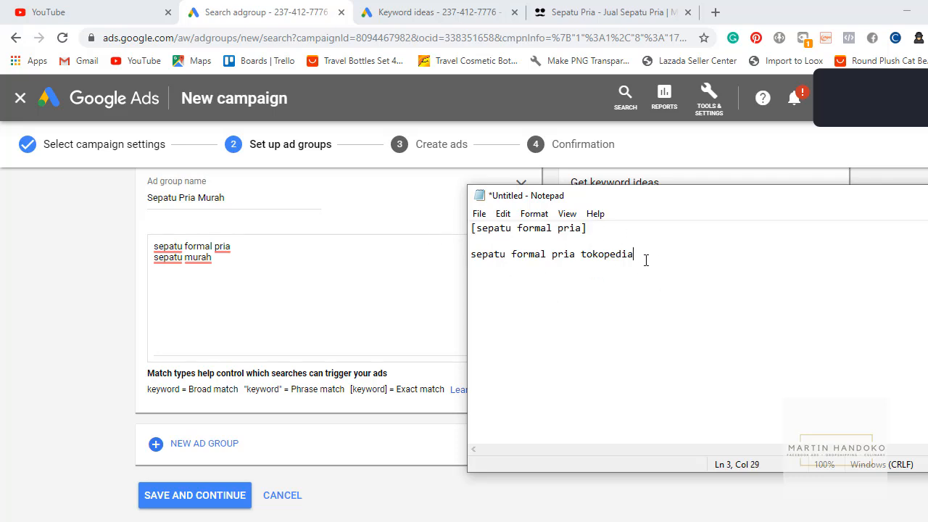
- Save both ad groups in the campaign, continue to ad creation, and look over the new text ad form
left_click(49, 351)
scroll(51, 376, "down", 1)
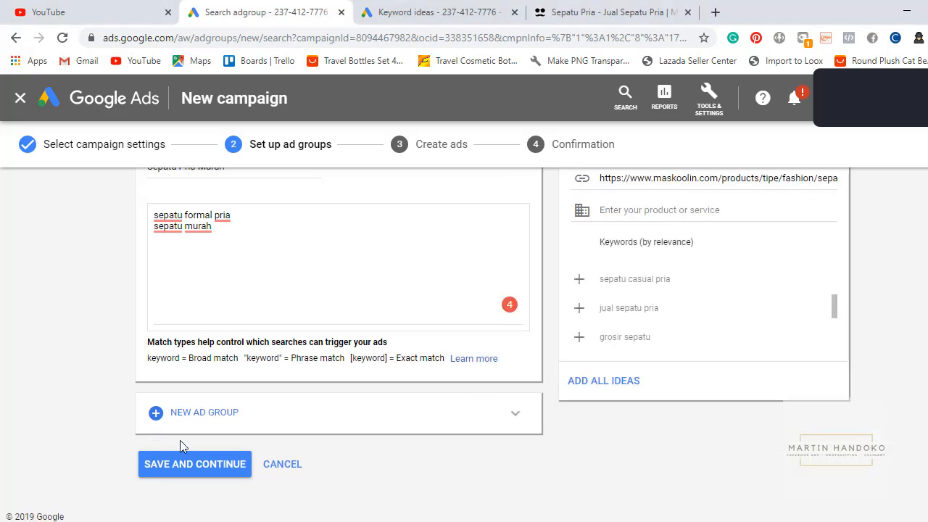
left_click(202, 472)
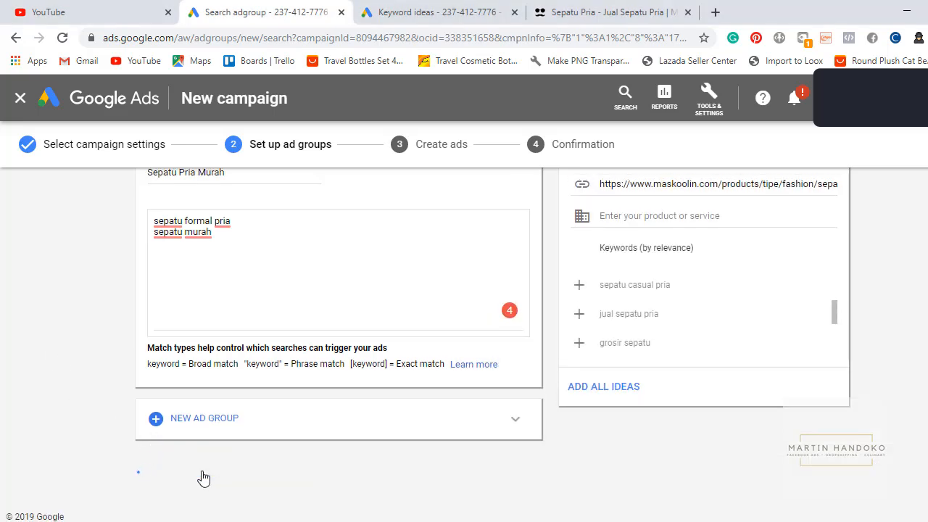
scroll(233, 439, "up", 15)
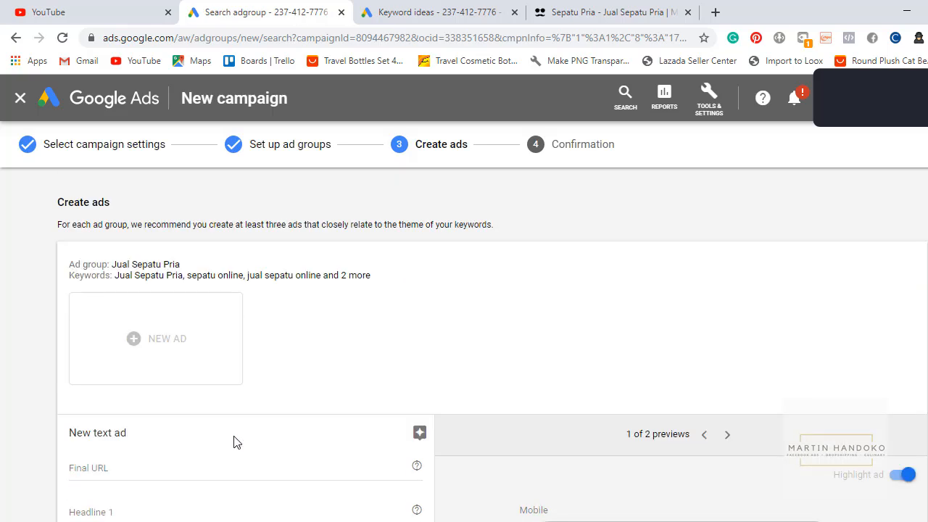
scroll(304, 422, "down", 7)
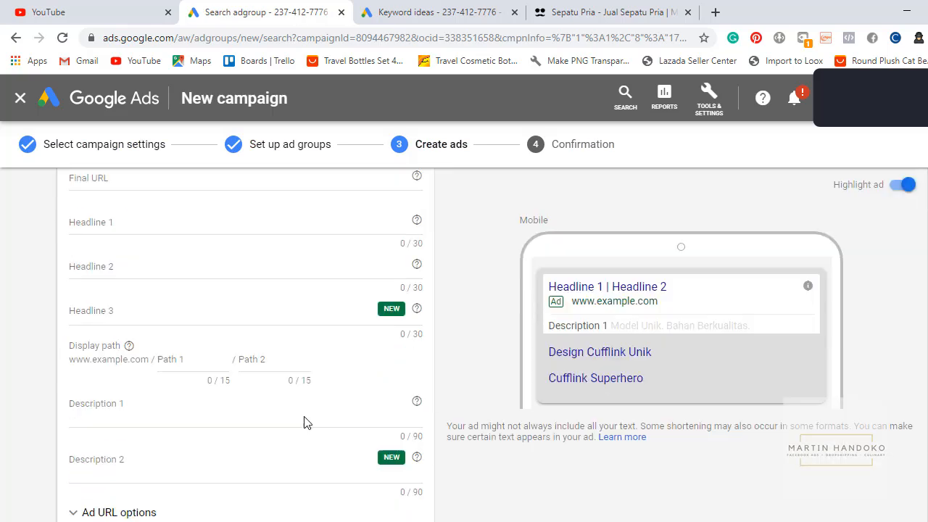
scroll(304, 423, "up", 2)
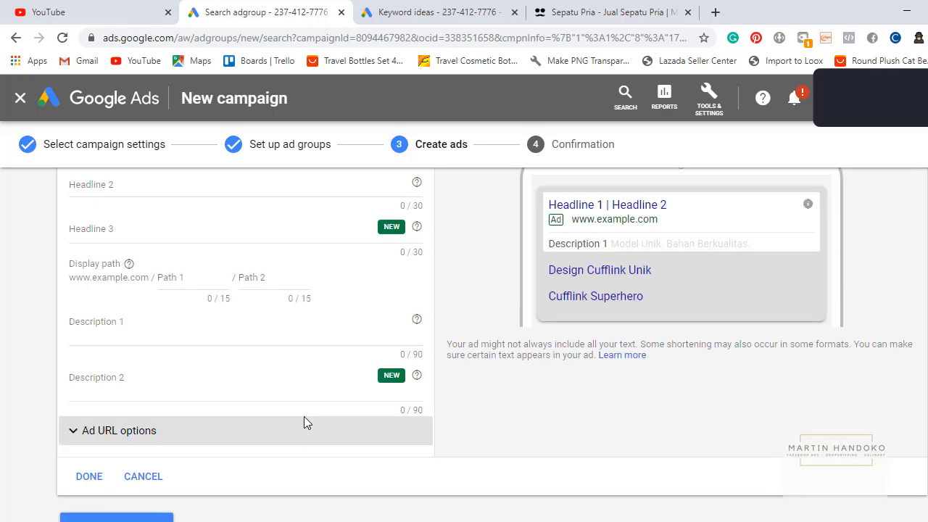
scroll(304, 423, "up", 12)
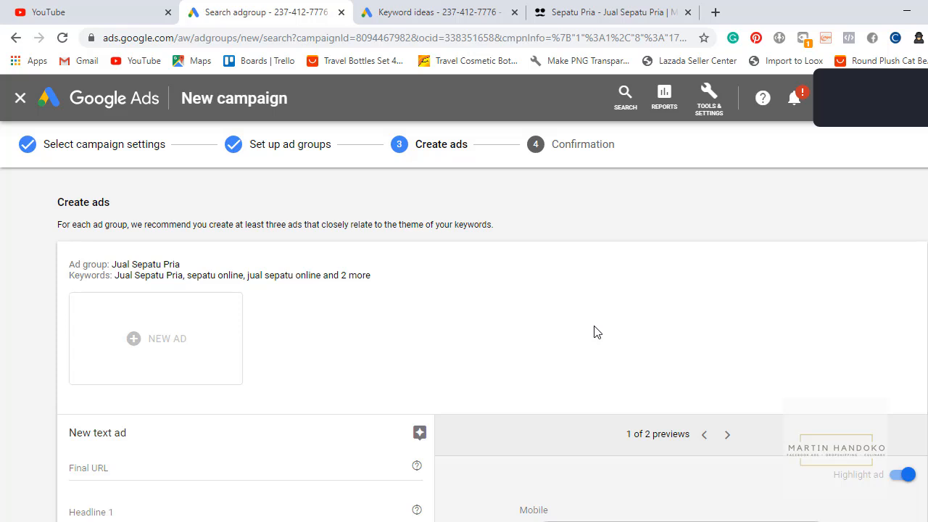
scroll(593, 333, "down", 2)
left_click(128, 328)
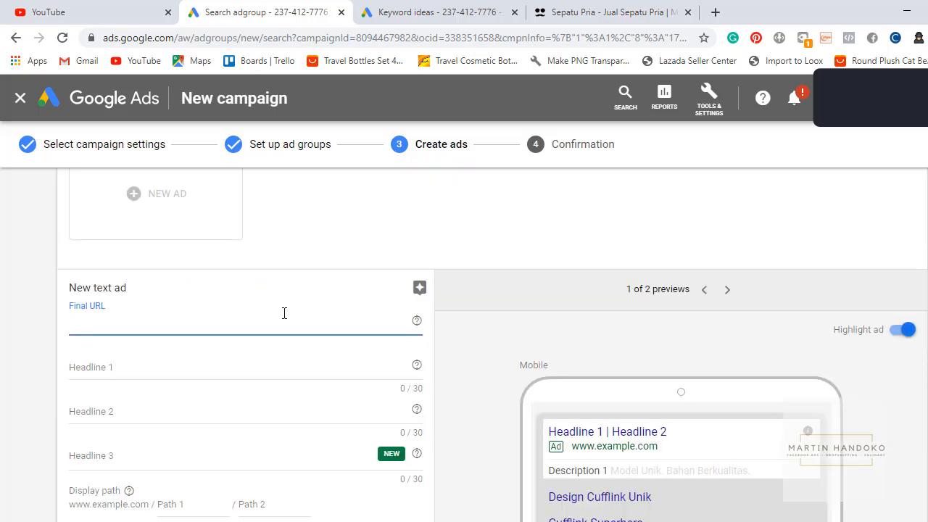
left_click(542, 10)
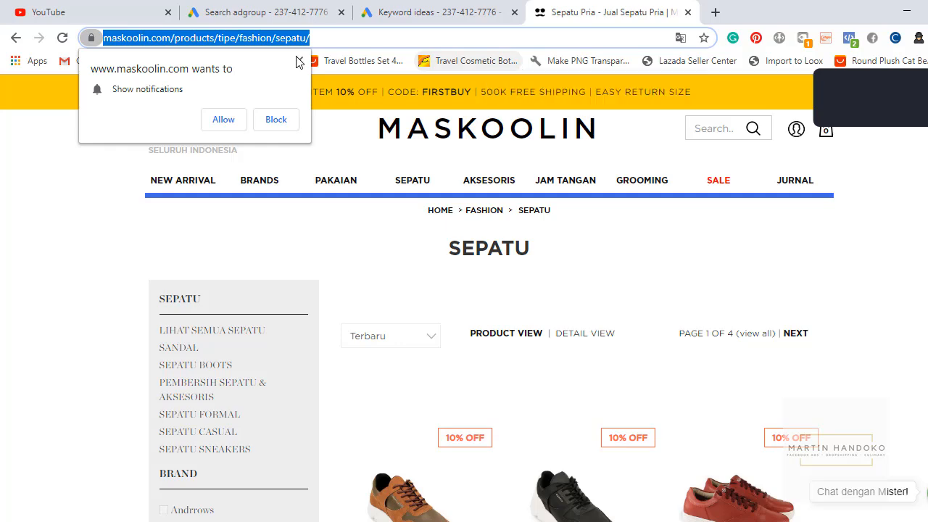
left_click(252, 16)
type("https://www.maskoolin.com/products/tipe/fashion/sepatu/")
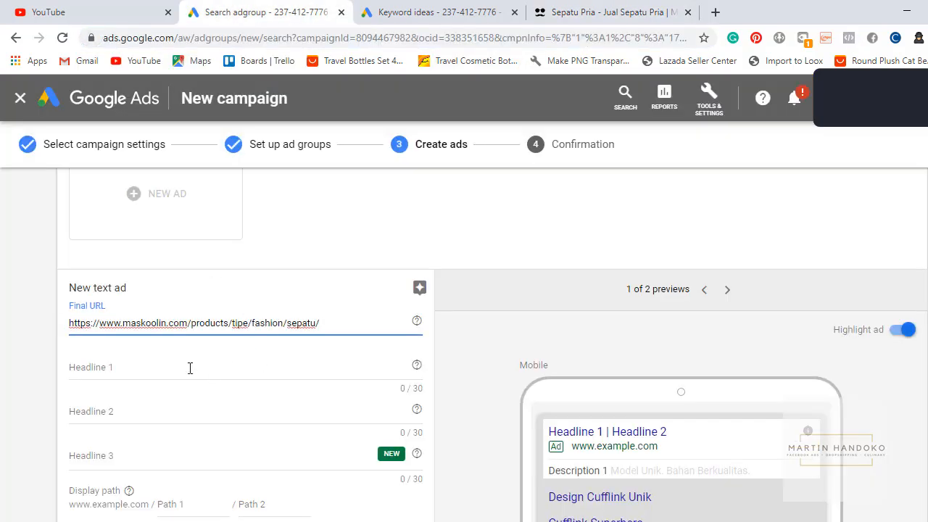
left_click(189, 369)
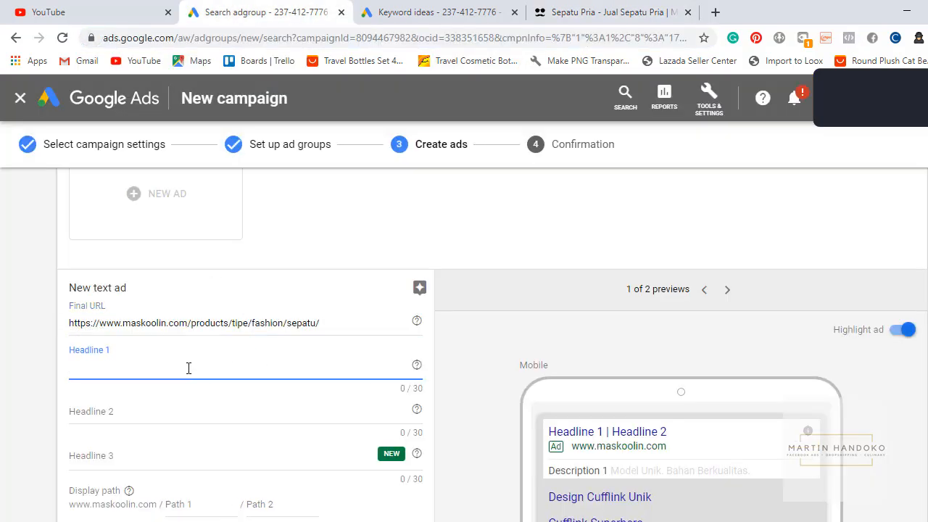
- Set the text ad's Headline 1 to "Sepatu Pria Murah" and Headline 2 to "Diskon 50%"
type("Sepatu P")
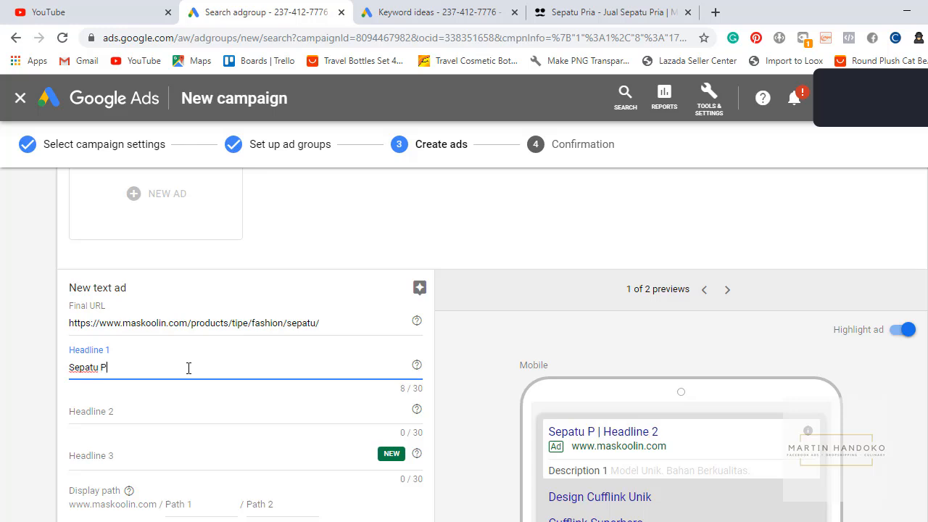
type("ria Murah")
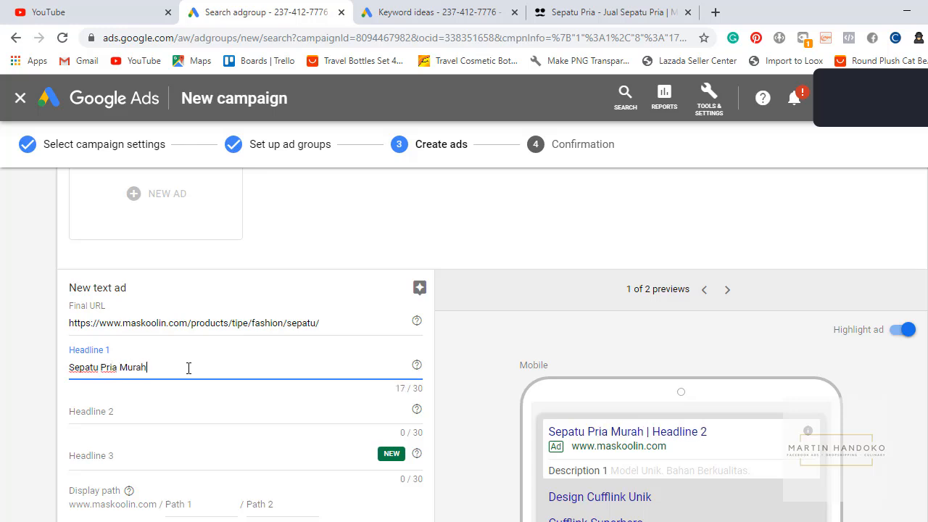
left_click(152, 409)
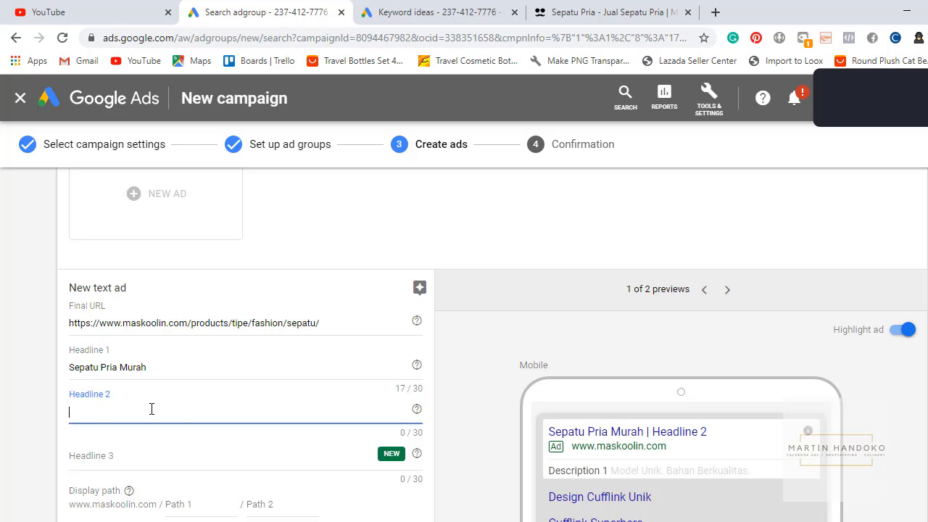
type("Diskon 50")
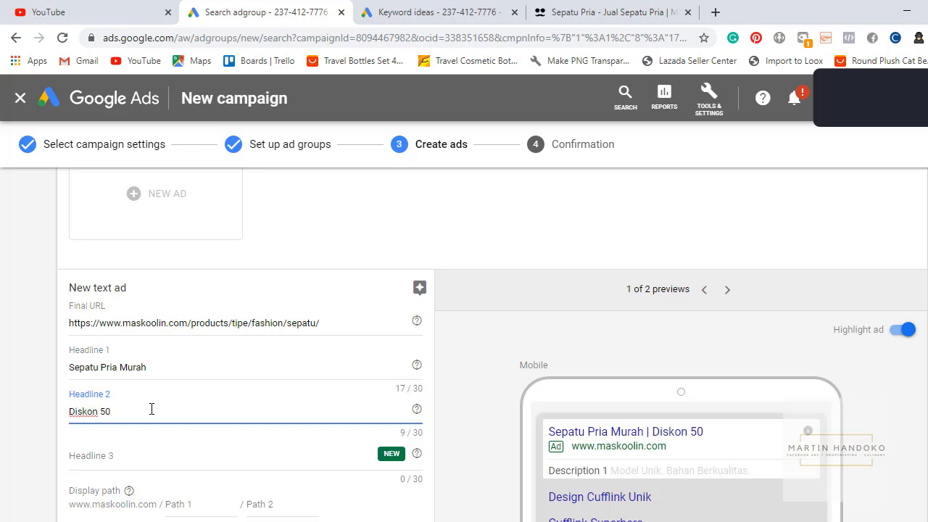
type("%")
- Set the text ad's Headline 3 to "Bahan Berkualitas"
left_click(125, 461)
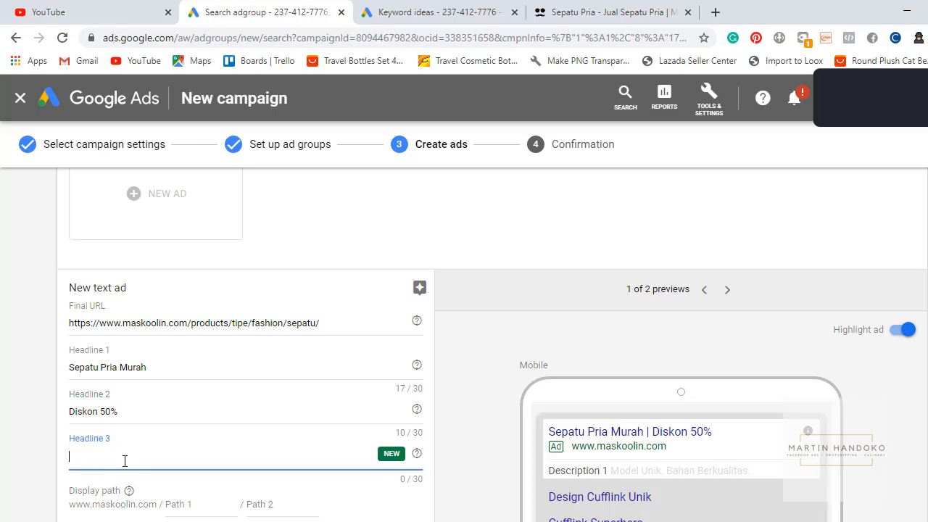
type("BEr")
key("BackSpace")
type("ahan BErk")
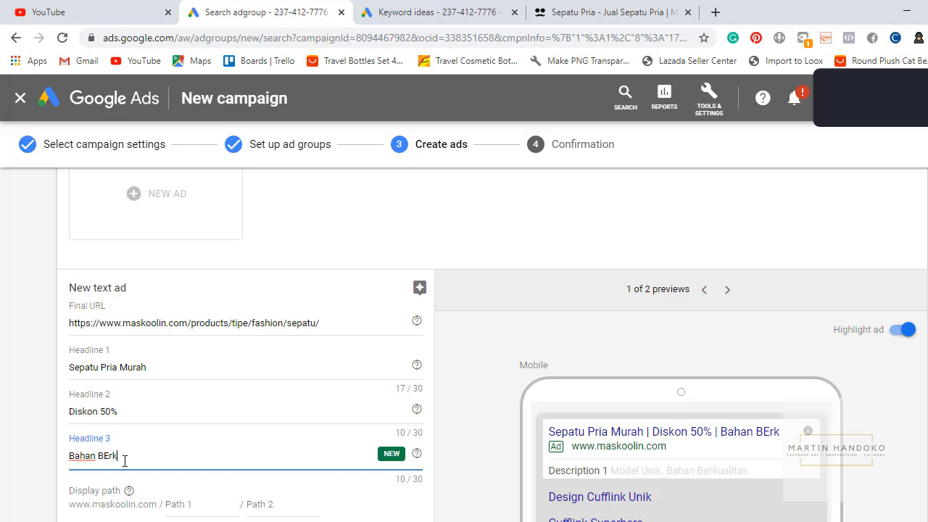
key("BackSpace")
key("BackSpace")
key("BackSpace")
type("erkualitas")
- Set the ad's display path to "Sepatu" for Path 1 and "Pantofel" for Path 2
scroll(168, 444, "down", 2)
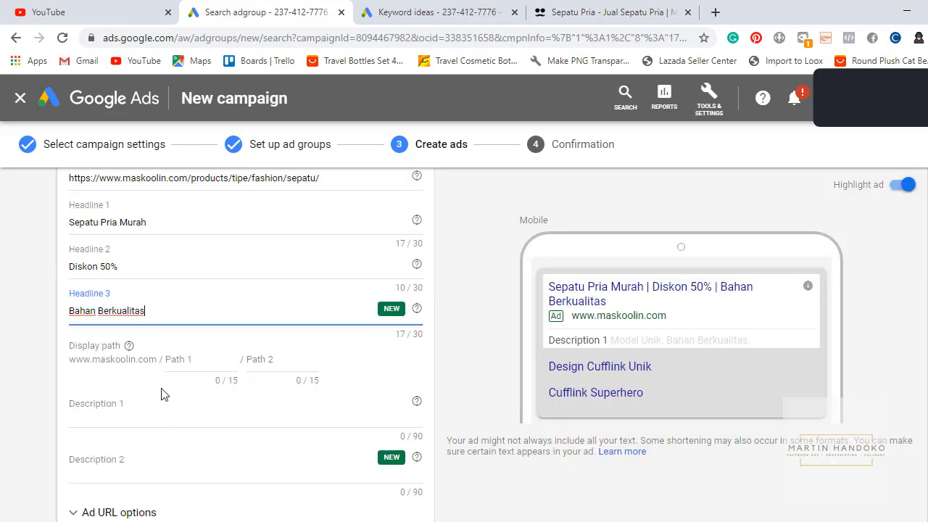
left_click(207, 356)
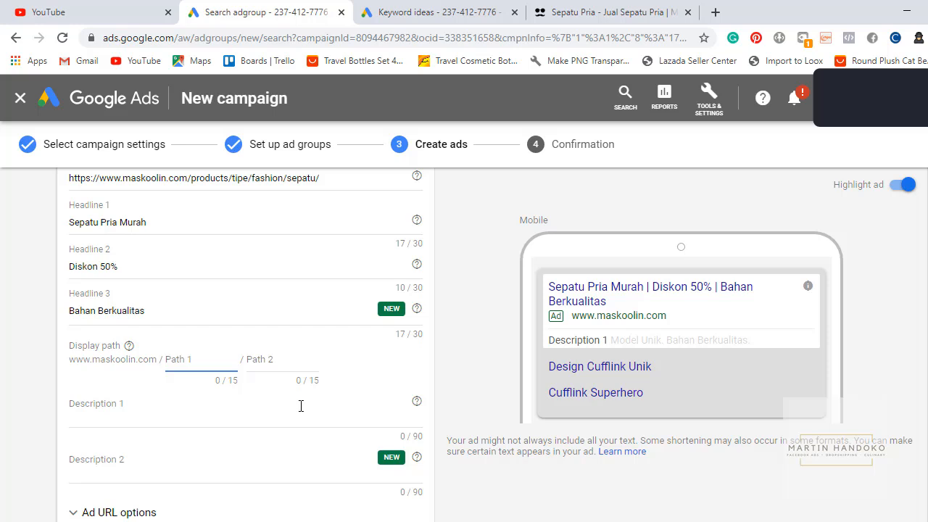
type("Sepatu")
left_click(298, 359)
left_click(295, 359)
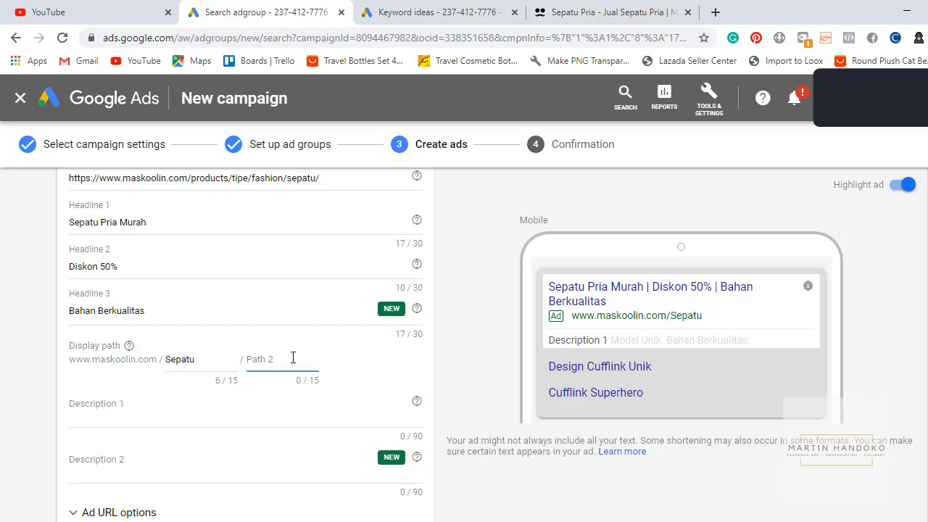
type("Pantofel")
- Enter "Kami menjual sepatu dsb" as the text ad's Description 1
scroll(319, 354, "down", 1)
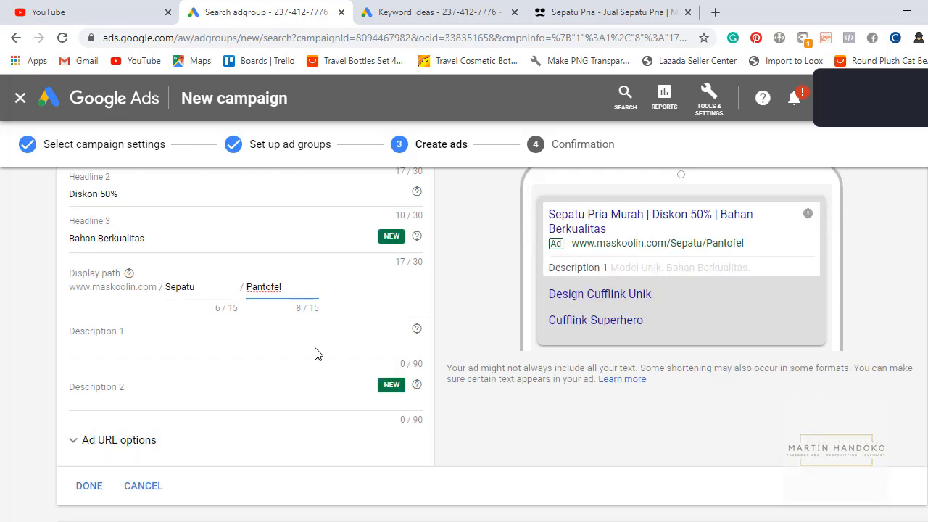
left_click(137, 335)
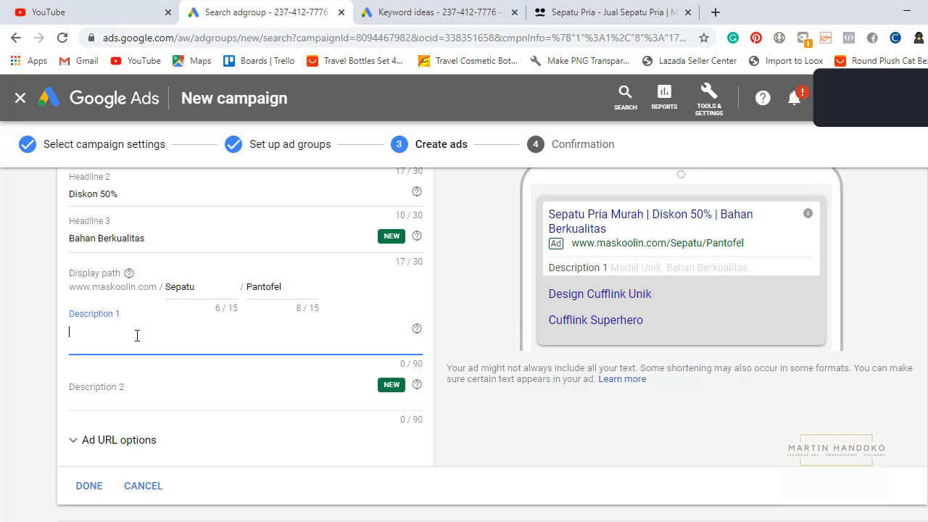
type("Kami menj")
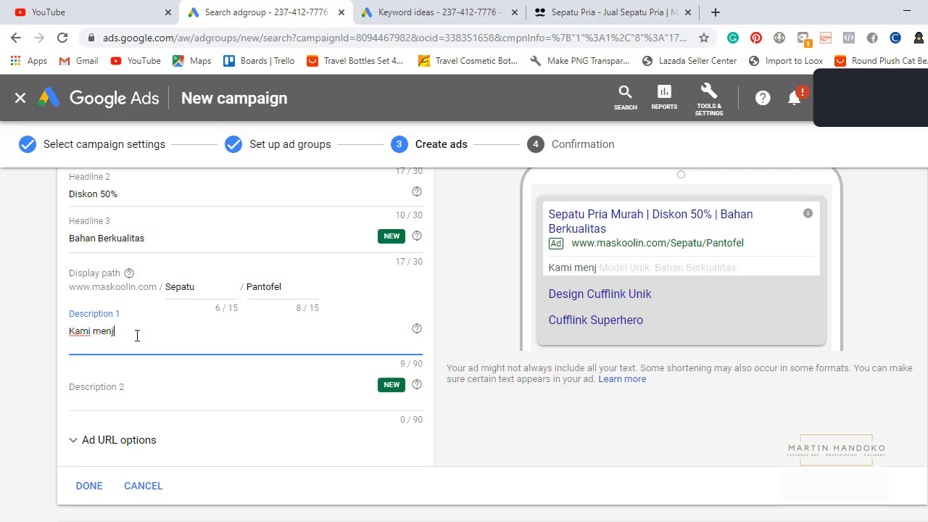
type("ual se")
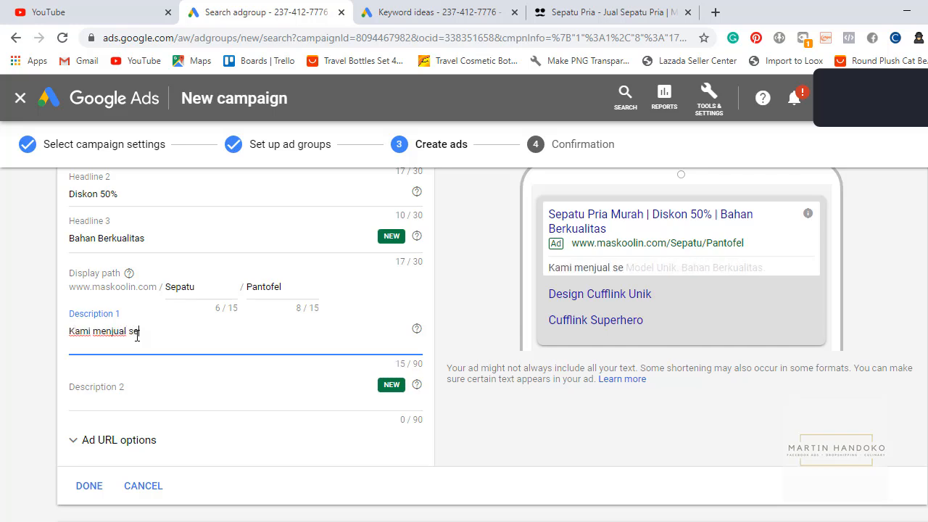
type("patu")
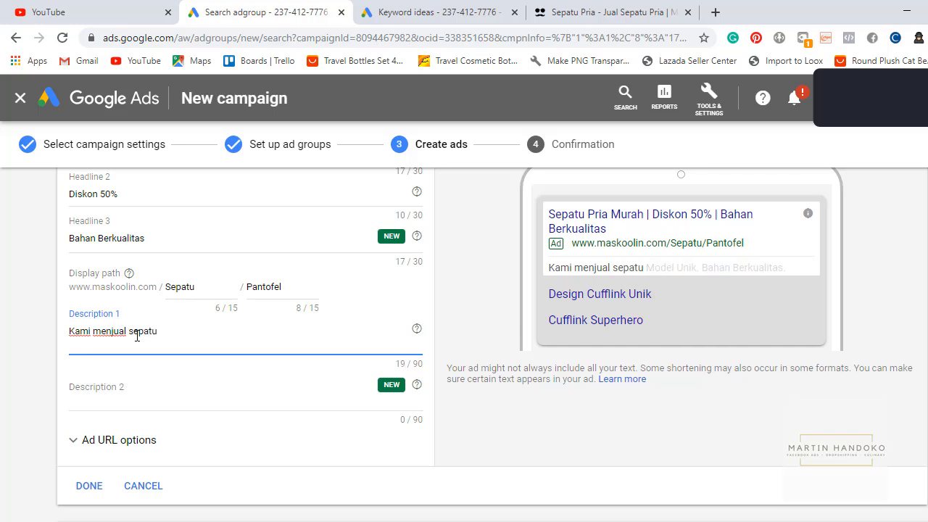
type(" dsb")
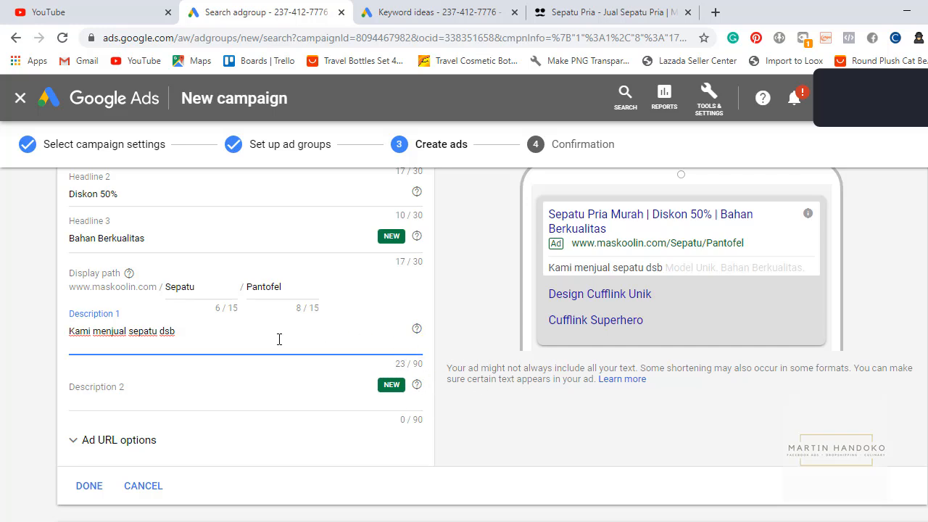
- Copy the Description 1 text "Kami menjual sepatu dsb" into Description 2
left_click_drag(206, 340, 43, 341)
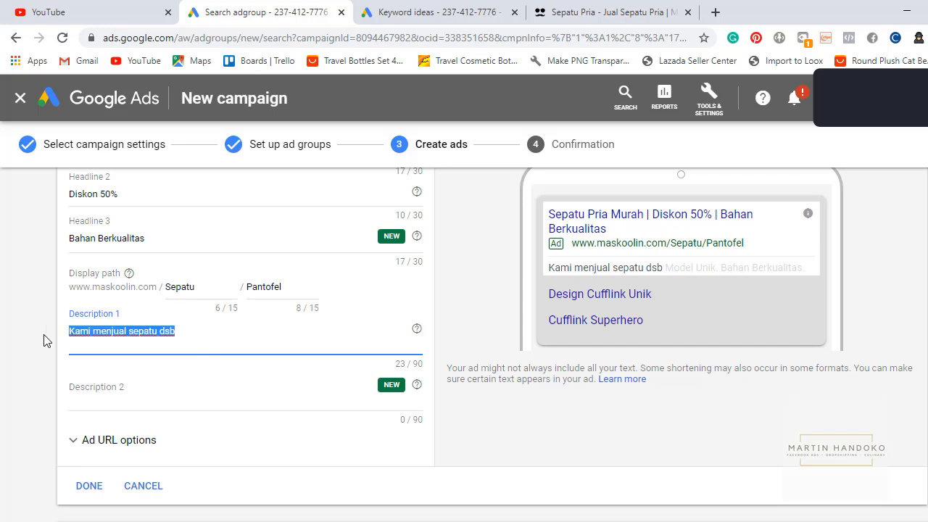
key("ctrl+c")
left_click(143, 387)
key("ctrl+v")
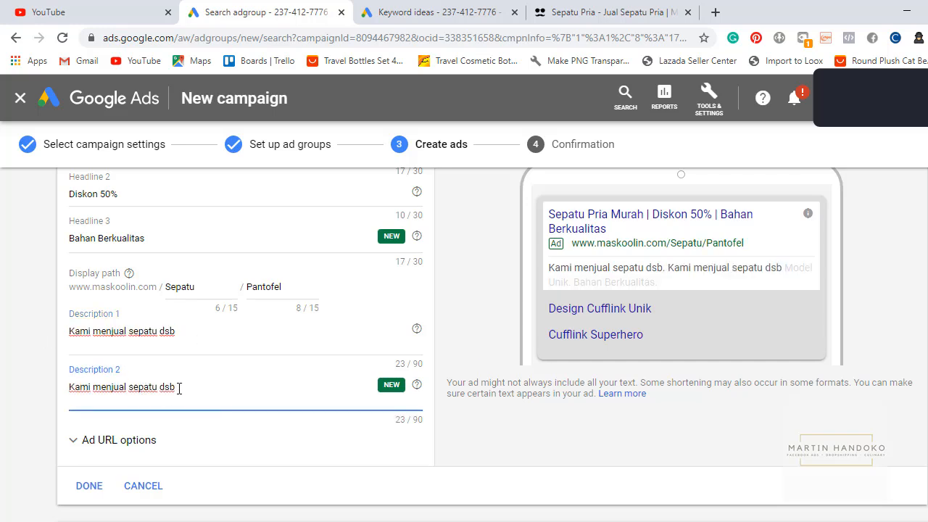
- Look over the tracking template, final URL suffix and custom parameter fields in the Ad URL options, then collapse them
scroll(178, 388, "down", 1)
left_click(83, 383)
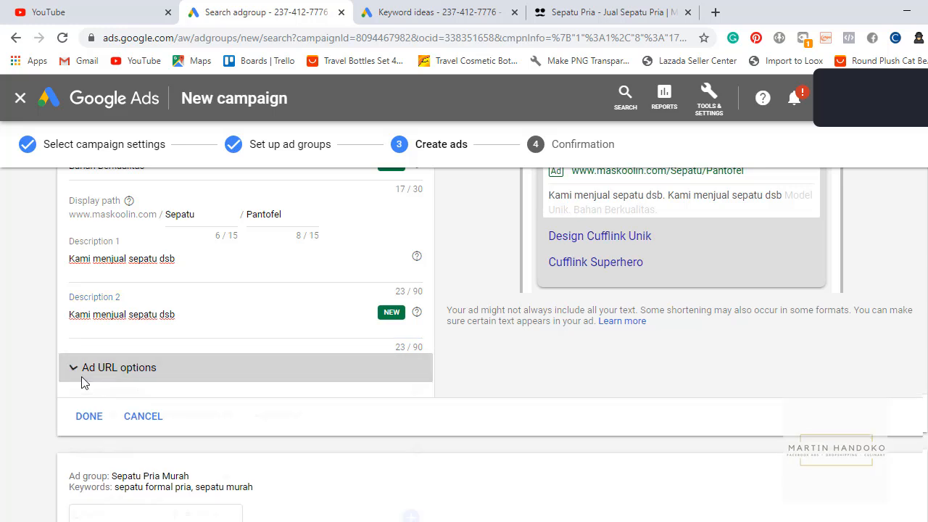
scroll(119, 392, "down", 4)
scroll(116, 391, "up", 3)
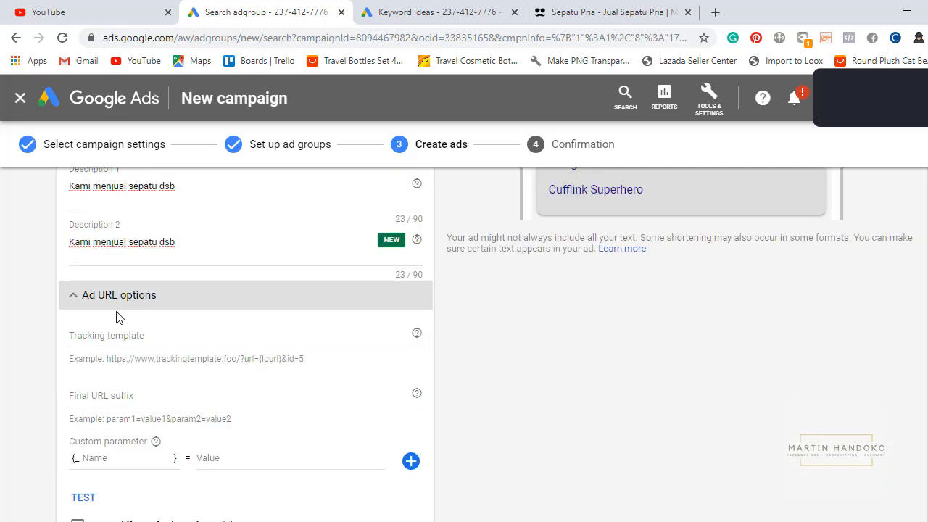
left_click(84, 306)
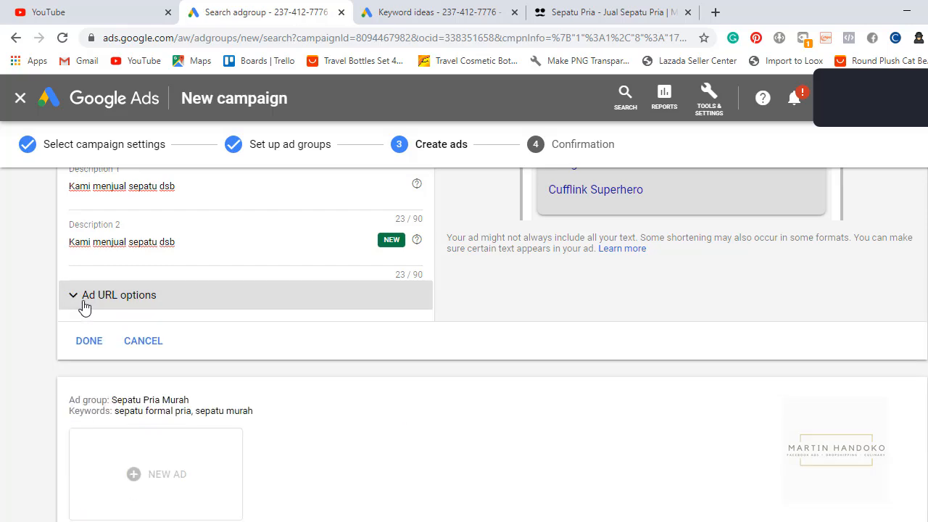
- Review the completed text ad and add it to the Jual Sepatu Pria ad group
scroll(84, 306, "up", 4)
scroll(55, 307, "down", 4)
left_click(89, 341)
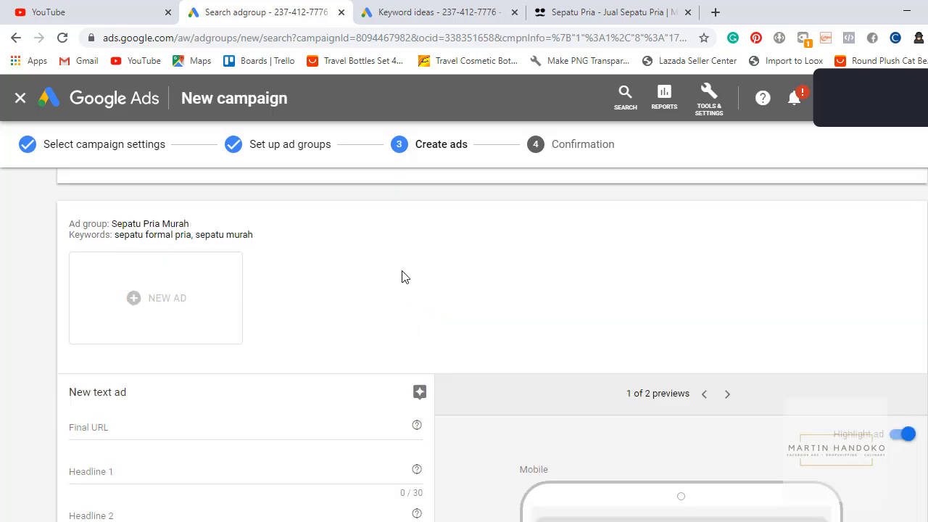
- Check the ads of both ad groups, leave the Sepatu Pria Murah ad blank, and save and continue to the campaign confirmation
scroll(403, 276, "down", 3)
scroll(403, 272, "up", 10)
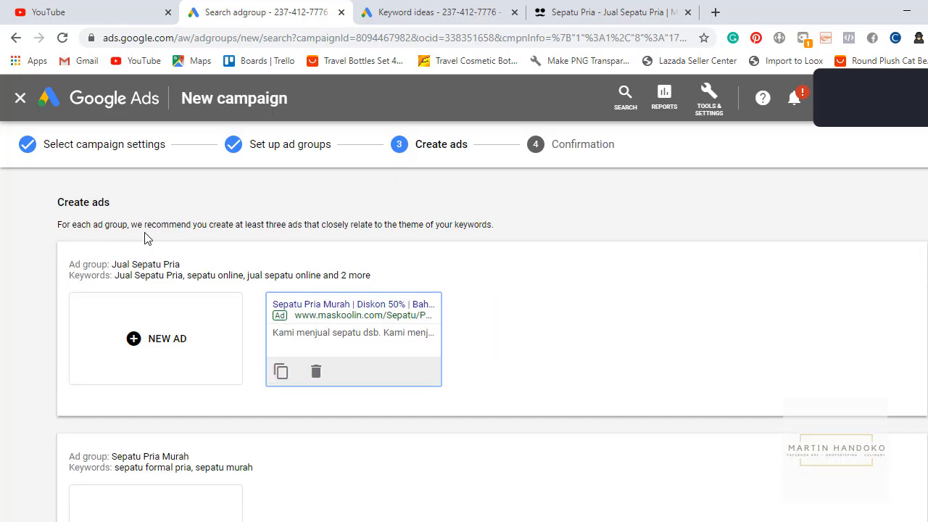
scroll(288, 327, "down", 10)
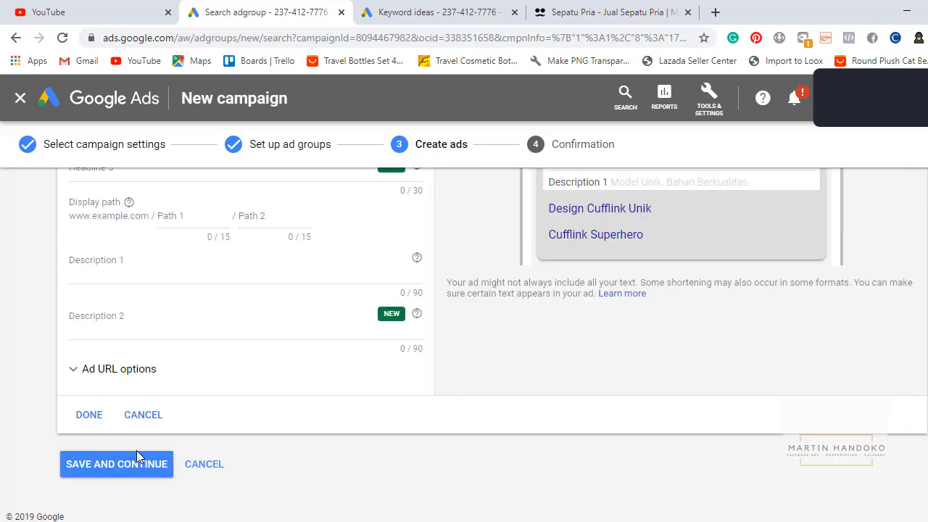
left_click(122, 467)
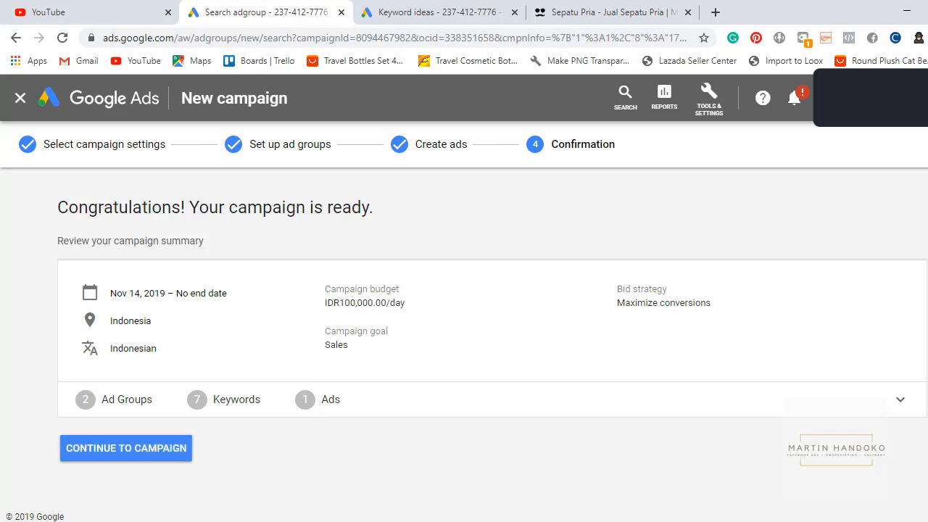
mouse_move(552, 521)
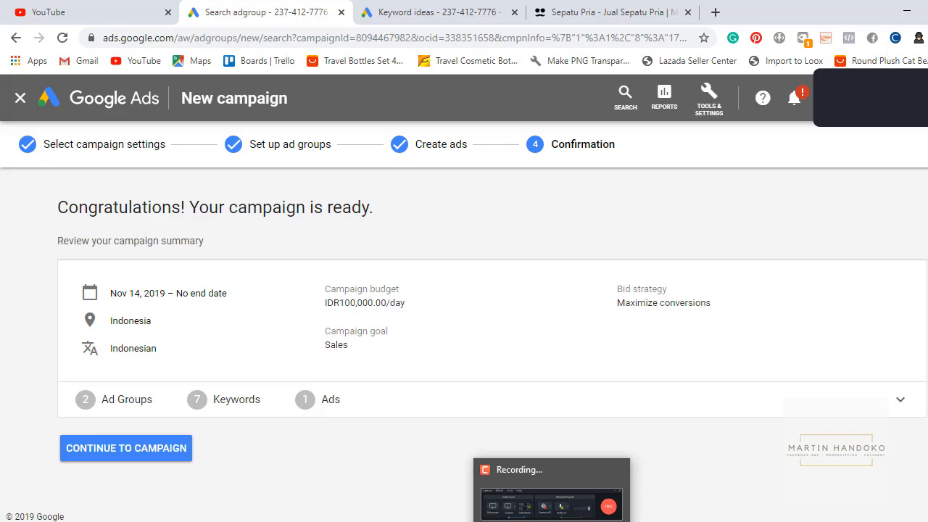
left_click(552, 519)
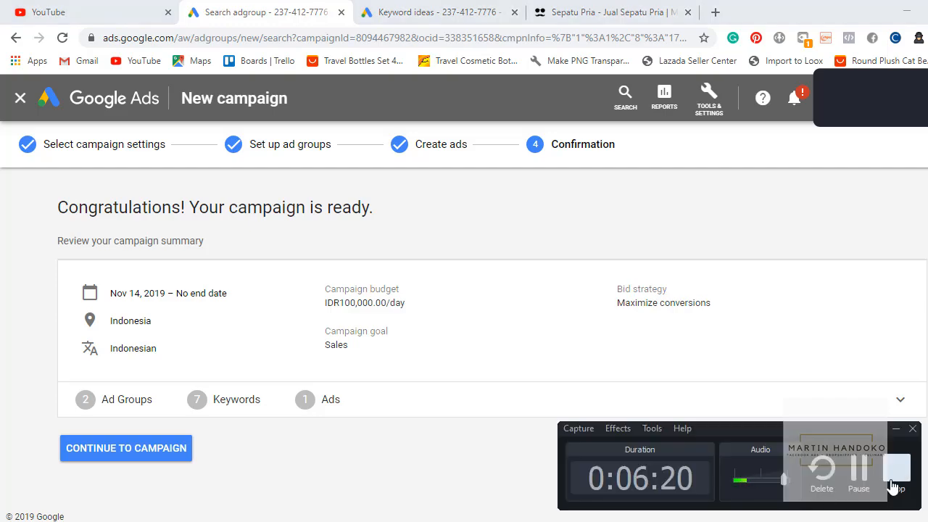
left_click(894, 486)
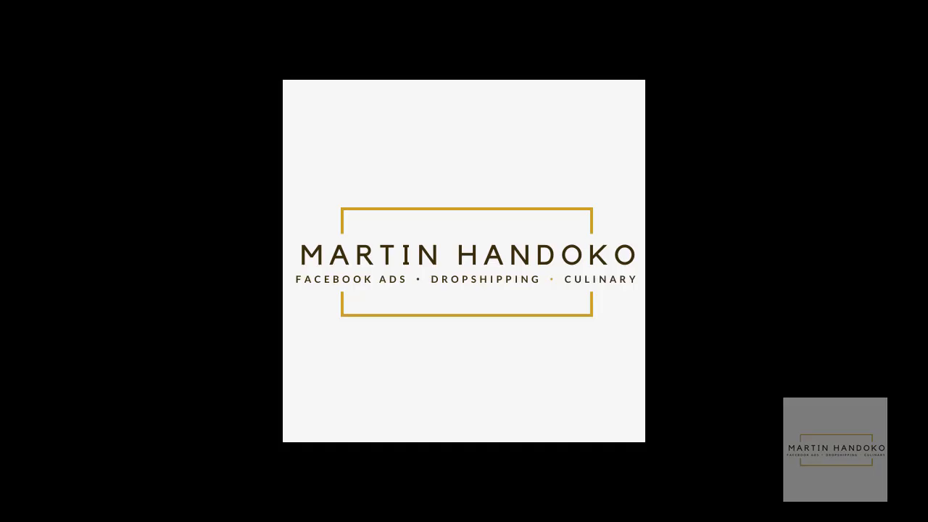